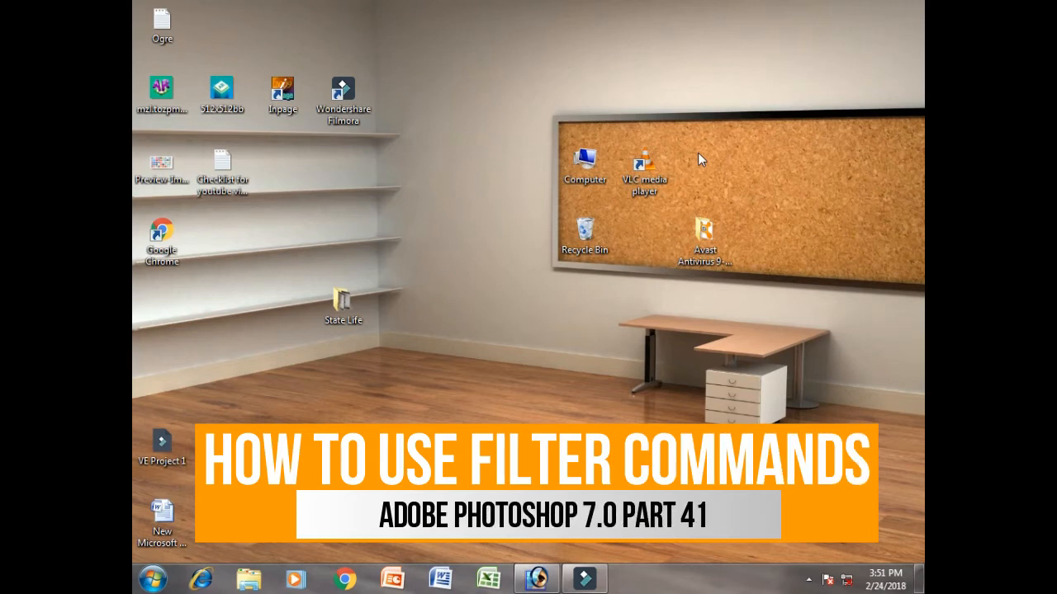
Step: Switch to Photoshop and open the long-haired woman's portrait whose file name starts with 71d6229b1f99475 from the YouTube Channel folder
{"action": "left_click", "coordinate": [536, 579]}
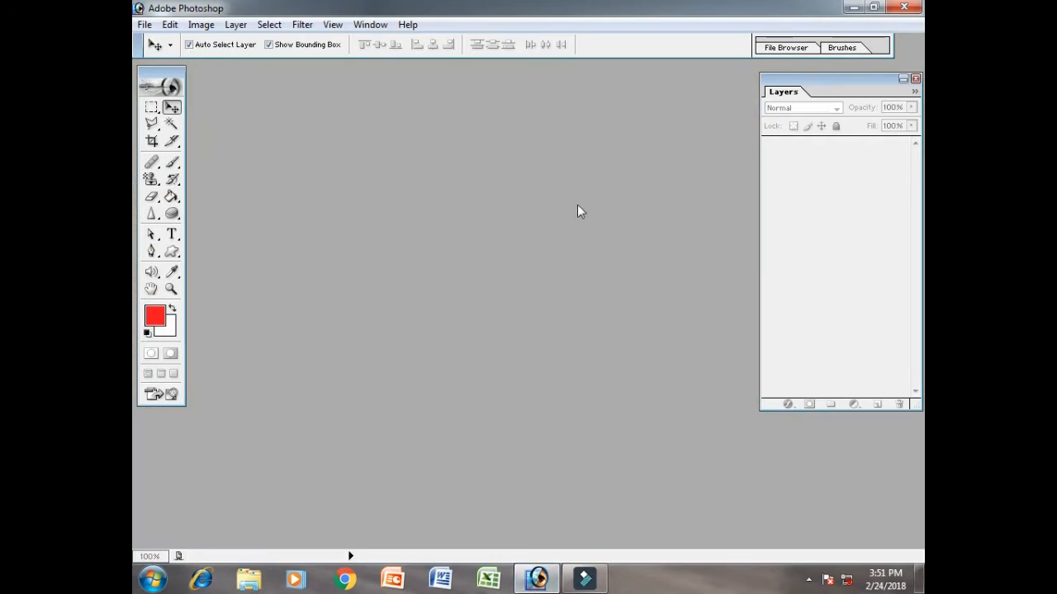
{"action": "double_click", "coordinate": [604, 225]}
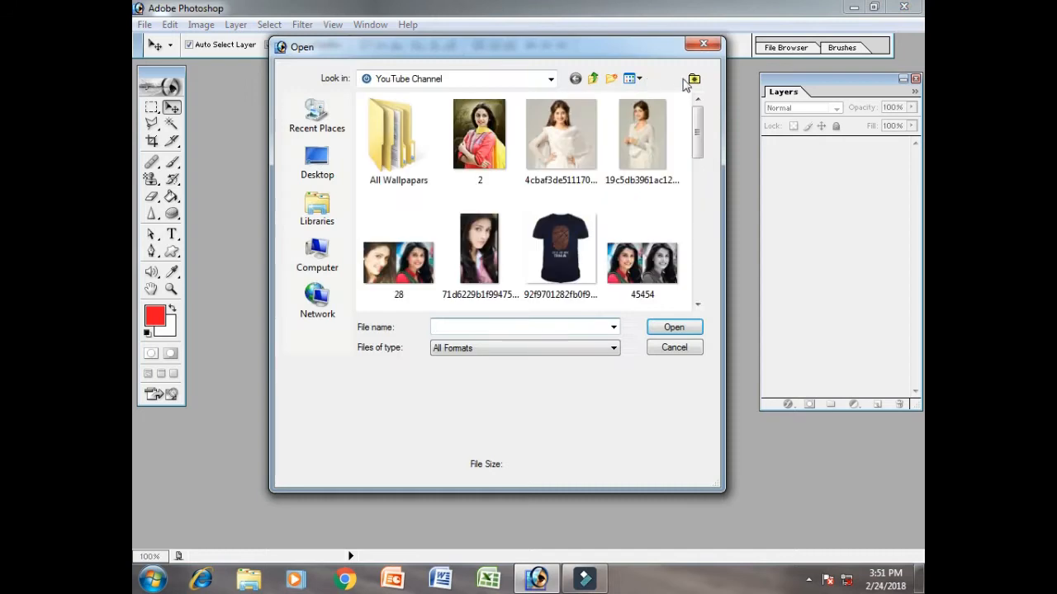
{"action": "left_click_drag", "start_coordinate": [701, 118], "coordinate": [698, 158]}
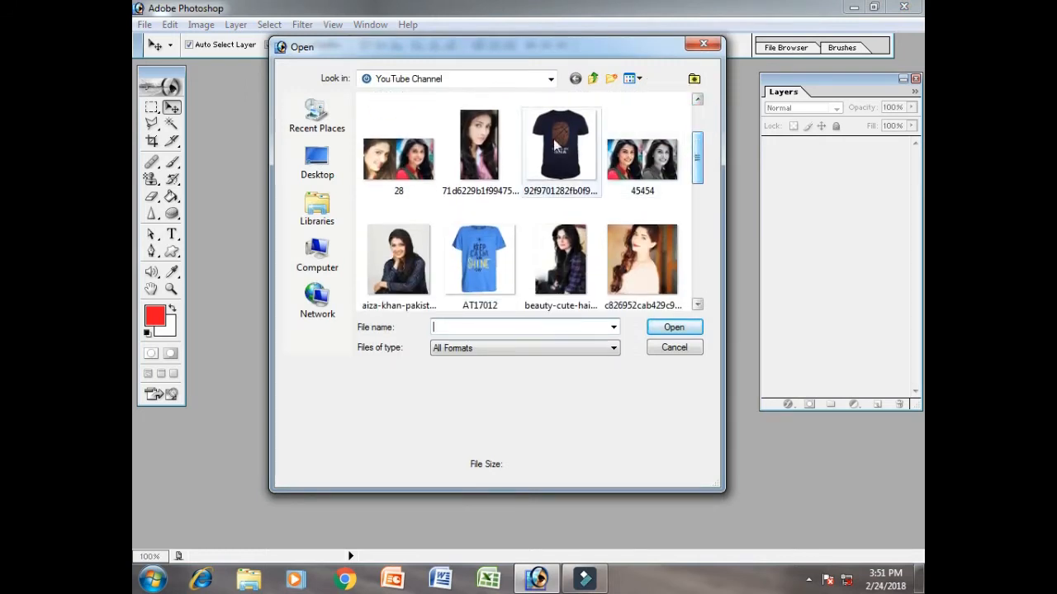
{"action": "left_click", "coordinate": [480, 147]}
{"action": "left_click", "coordinate": [673, 327]}
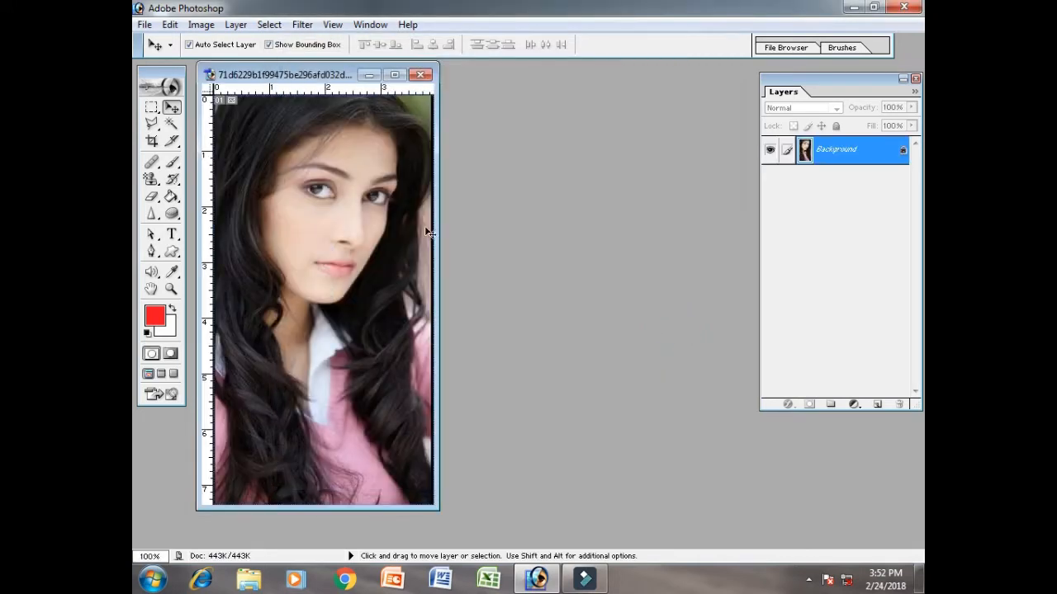
{"action": "left_click_drag", "start_coordinate": [314, 74], "coordinate": [341, 74]}
{"action": "left_click", "coordinate": [302, 24]}
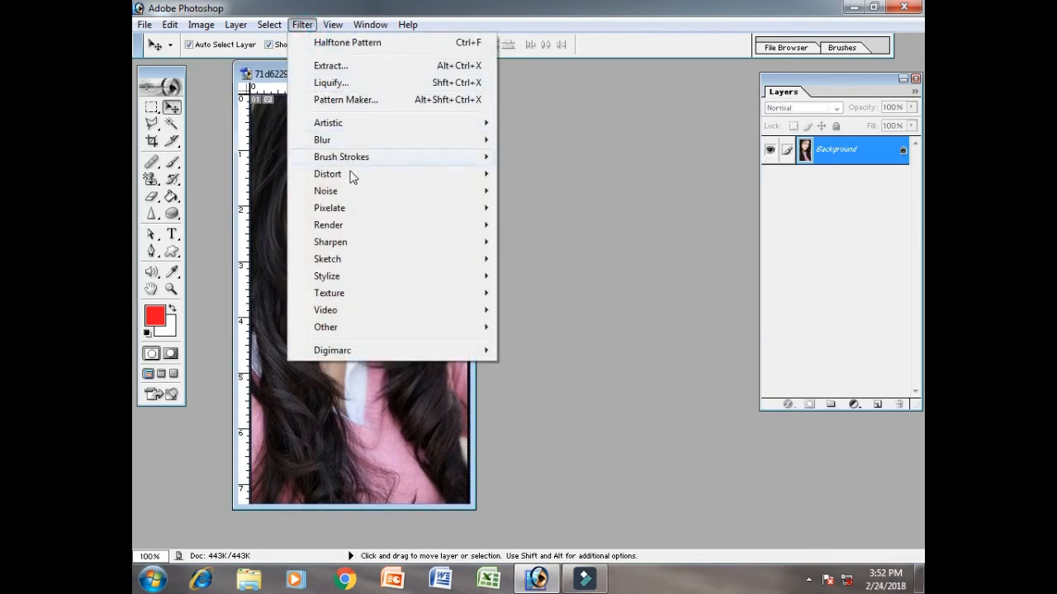
{"action": "mouse_move", "coordinate": [367, 217]}
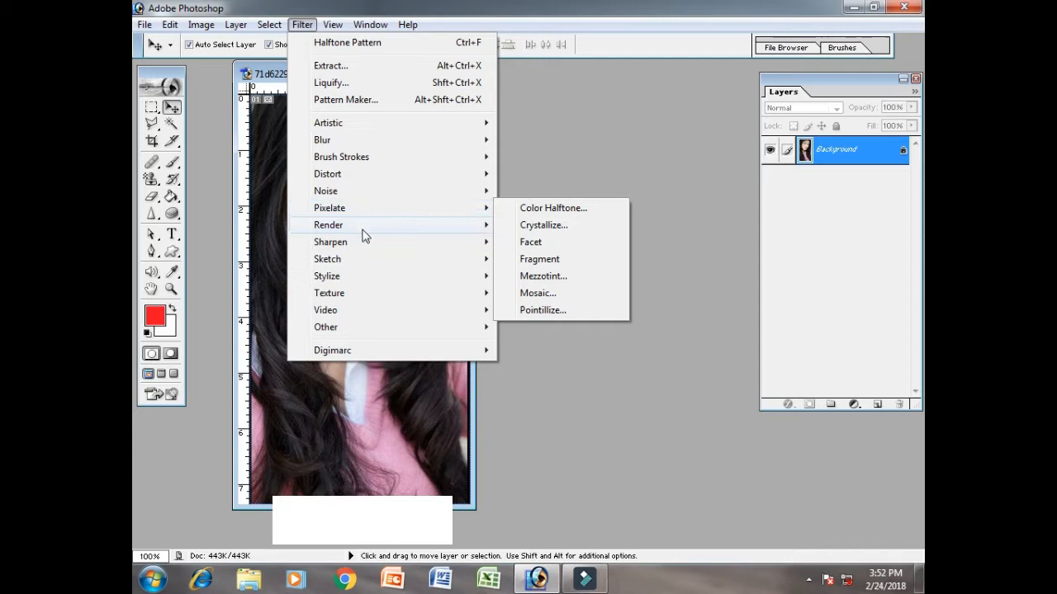
{"action": "mouse_move", "coordinate": [337, 262]}
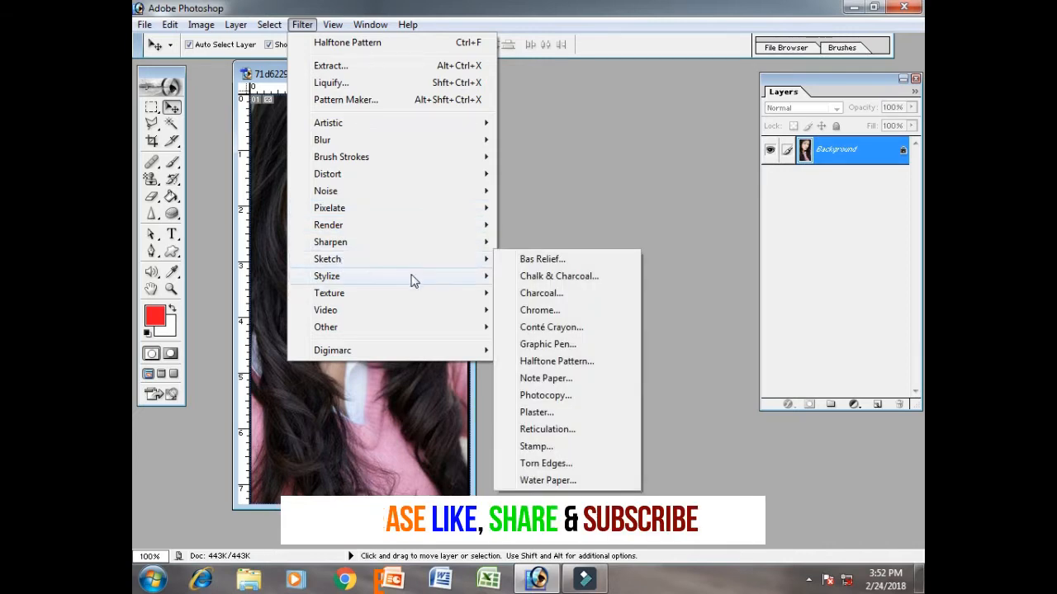
{"action": "mouse_move", "coordinate": [413, 281]}
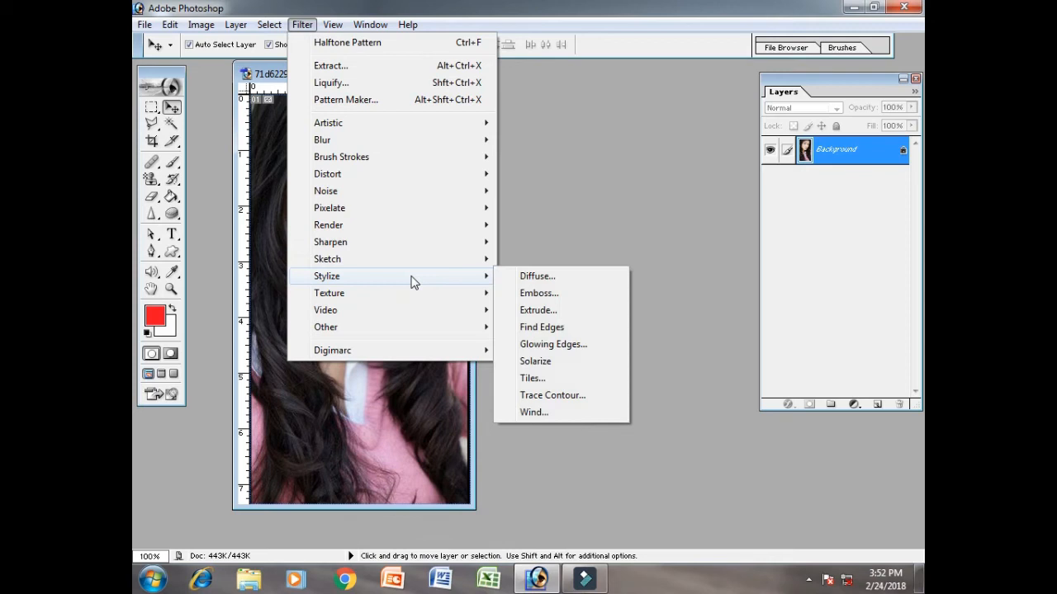
{"action": "left_click", "coordinate": [272, 73]}
{"action": "left_click_drag", "start_coordinate": [272, 73], "coordinate": [224, 76]}
Step: Try the Bas Relief filter on the portrait with Detail 13, Smoothness 3 and light direction Bottom, and undo it
{"action": "left_click", "coordinate": [302, 24]}
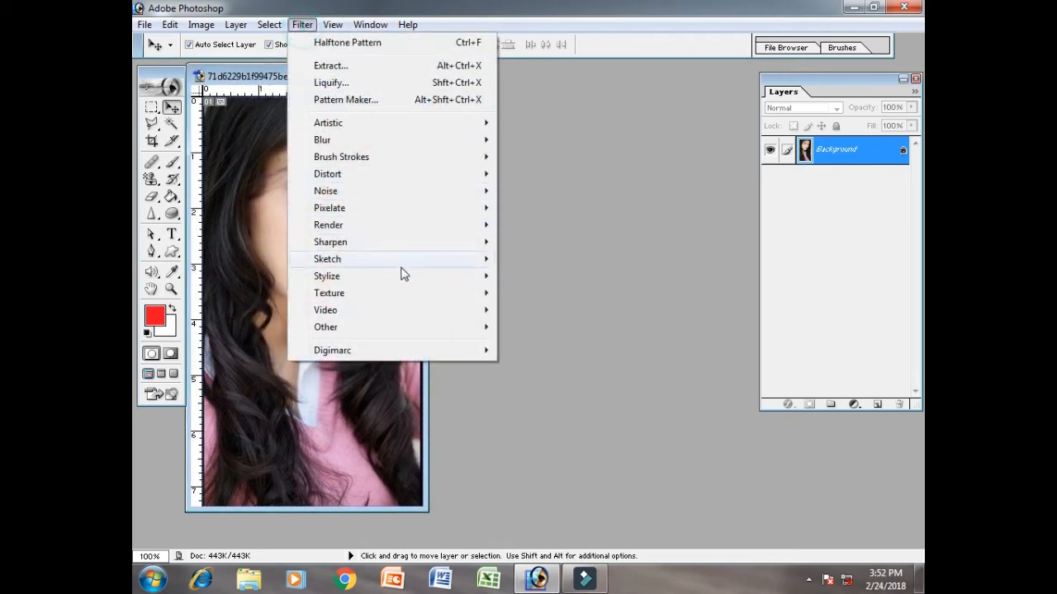
{"action": "mouse_move", "coordinate": [418, 261]}
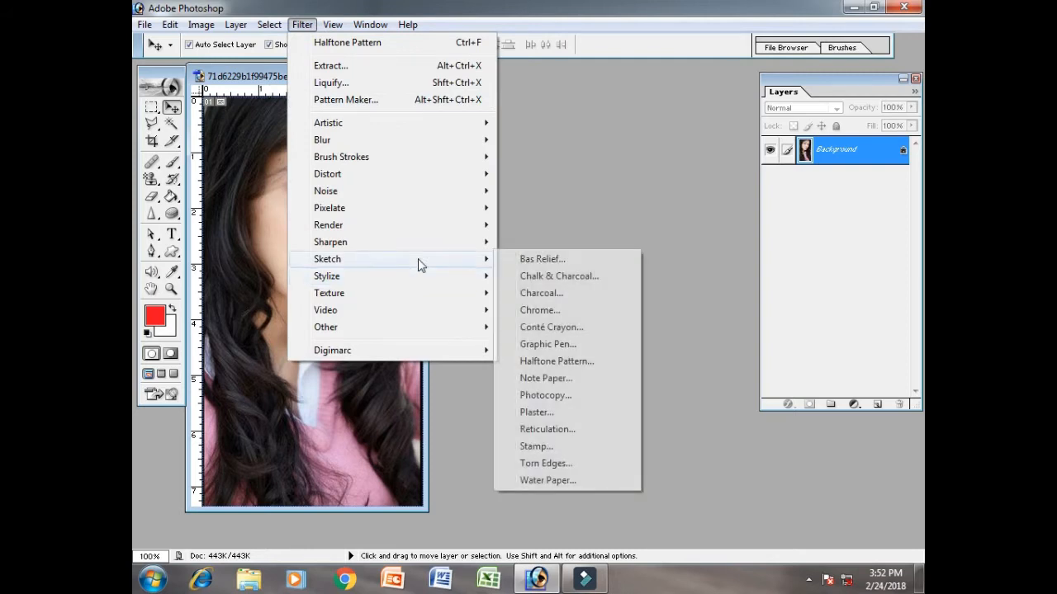
{"action": "left_click", "coordinate": [586, 264]}
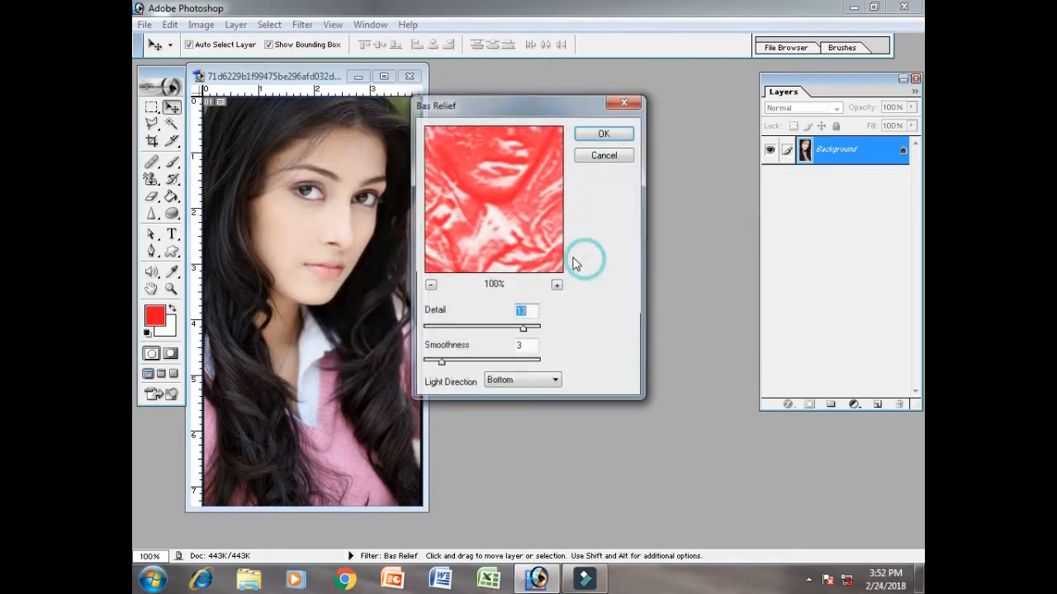
{"action": "left_click_drag", "start_coordinate": [480, 99], "coordinate": [597, 79]}
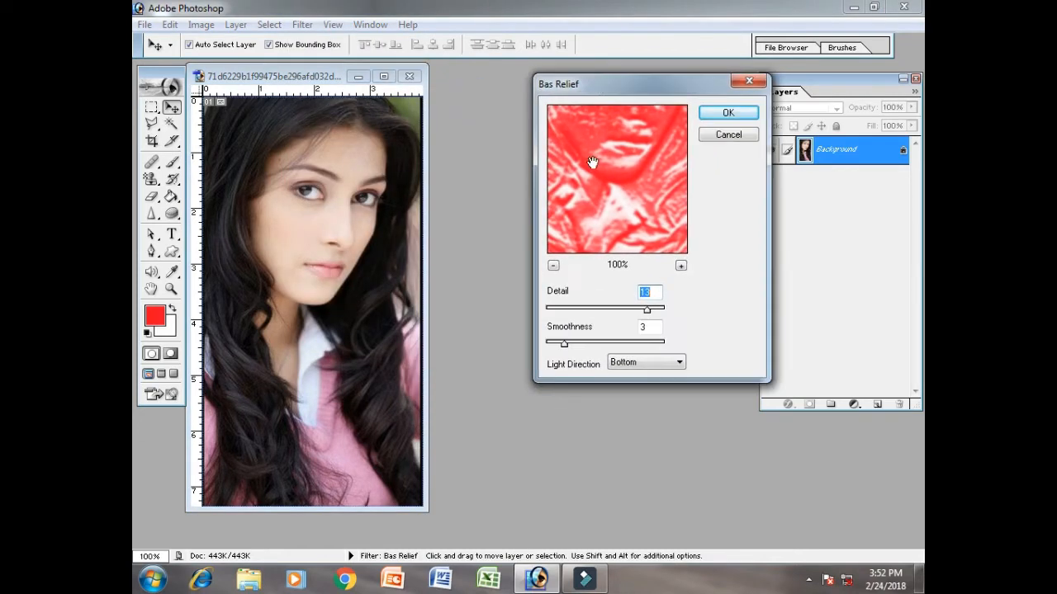
{"action": "left_click", "coordinate": [729, 118]}
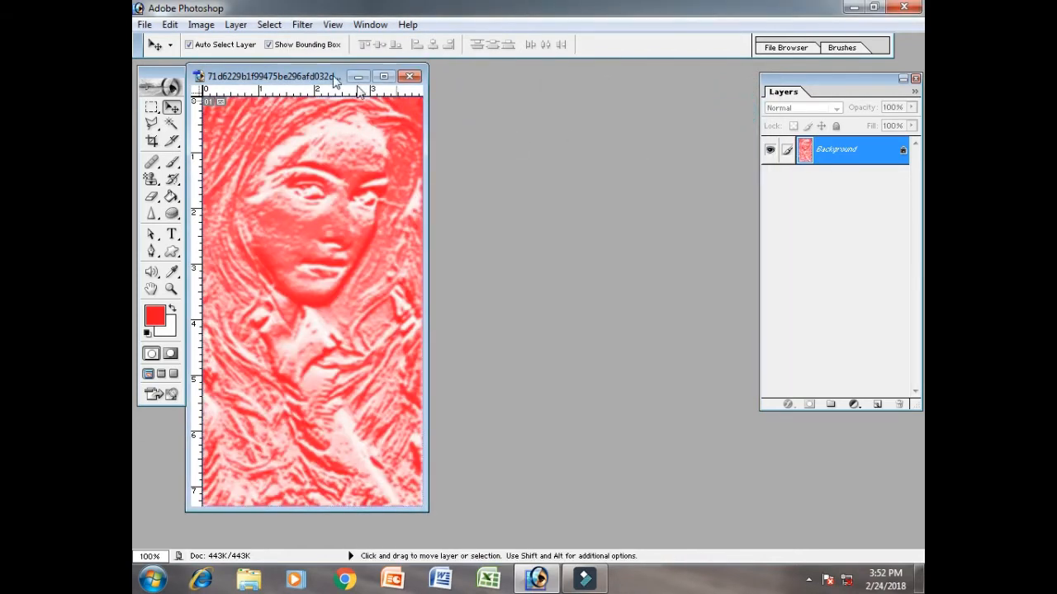
{"action": "left_click_drag", "start_coordinate": [292, 77], "coordinate": [368, 80]}
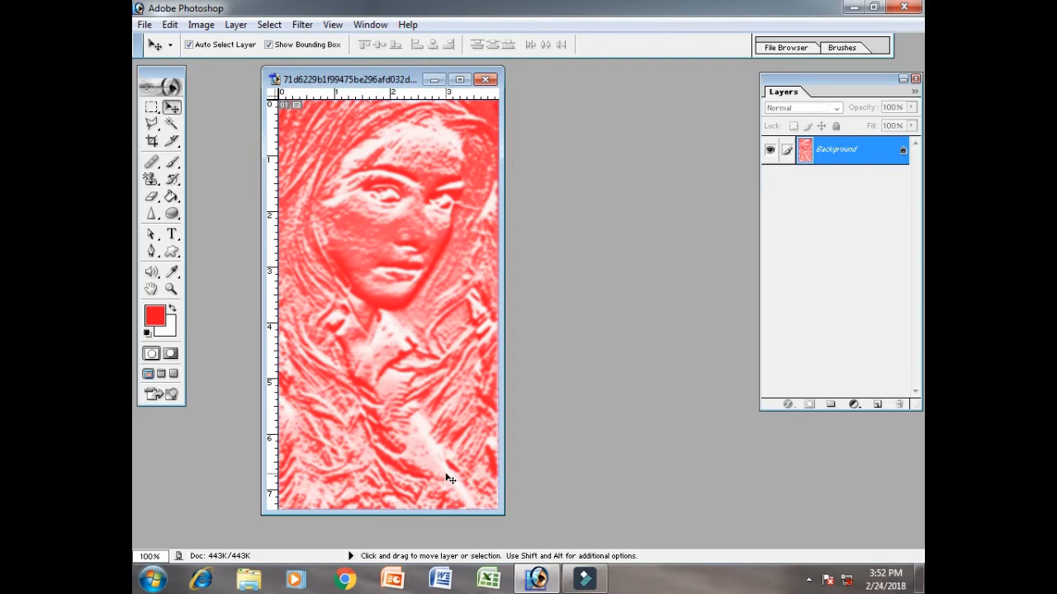
{"action": "key", "text": "ctrl+z"}
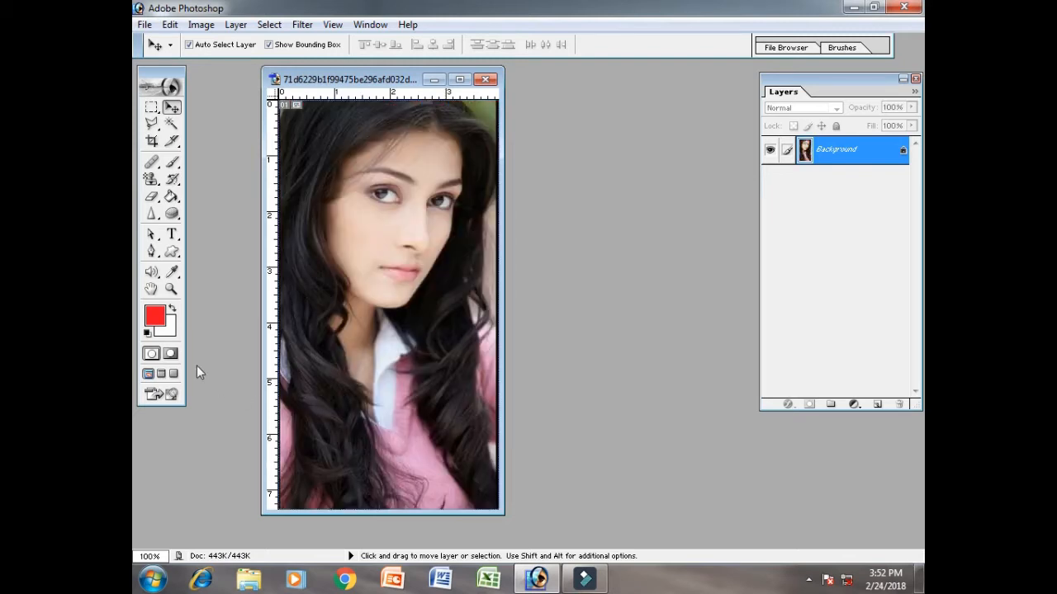
Step: Set the foreground colour to bright green 0EFC24 and return to the Move tool
{"action": "left_click", "coordinate": [156, 317]}
{"action": "left_click_drag", "start_coordinate": [776, 299], "coordinate": [768, 325]}
{"action": "left_click", "coordinate": [764, 386]}
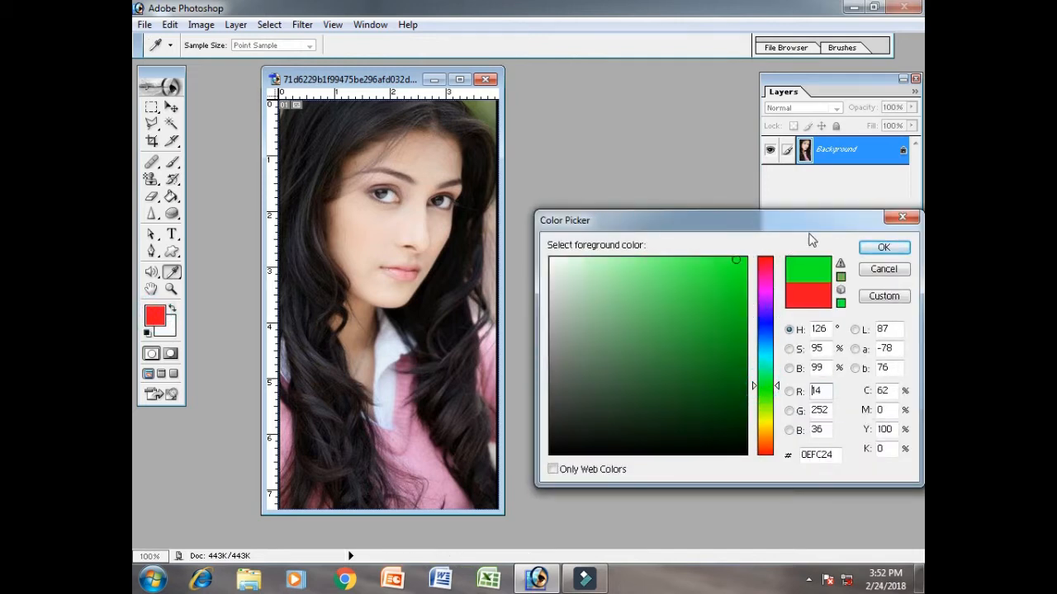
{"action": "left_click", "coordinate": [880, 251]}
{"action": "key", "text": "v"}
Step: Try the Bas Relief filter on the portrait with the green foreground colour, and undo it
{"action": "left_click", "coordinate": [310, 28]}
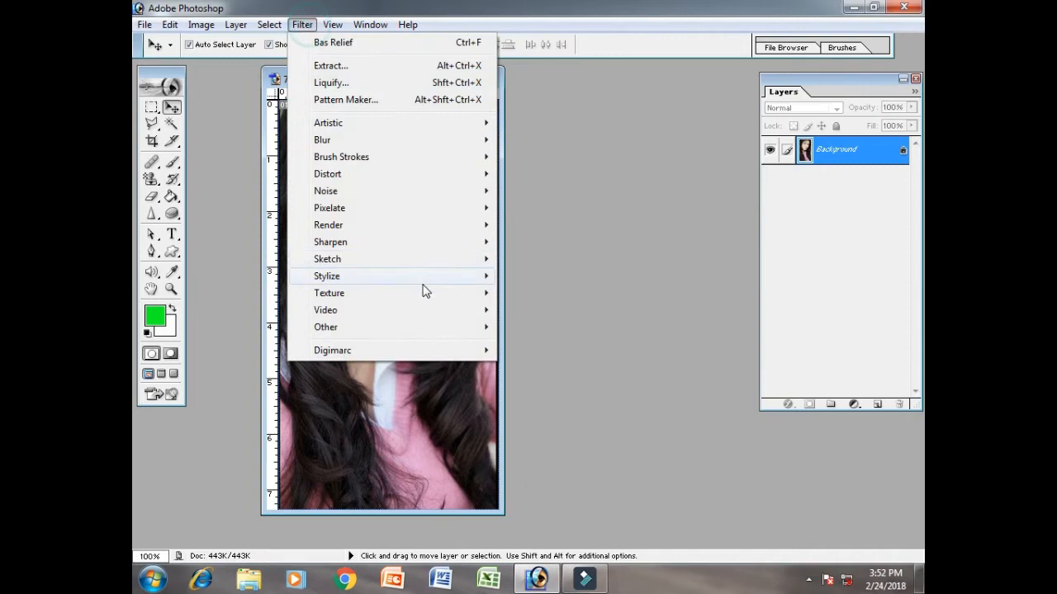
{"action": "mouse_move", "coordinate": [412, 261]}
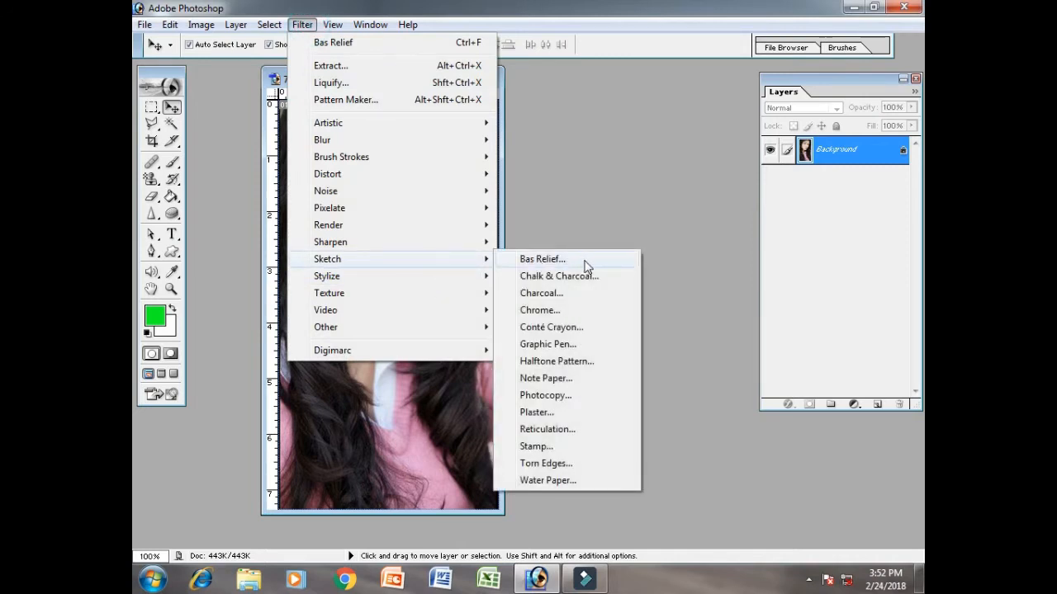
{"action": "left_click", "coordinate": [543, 259]}
{"action": "left_click", "coordinate": [605, 135]}
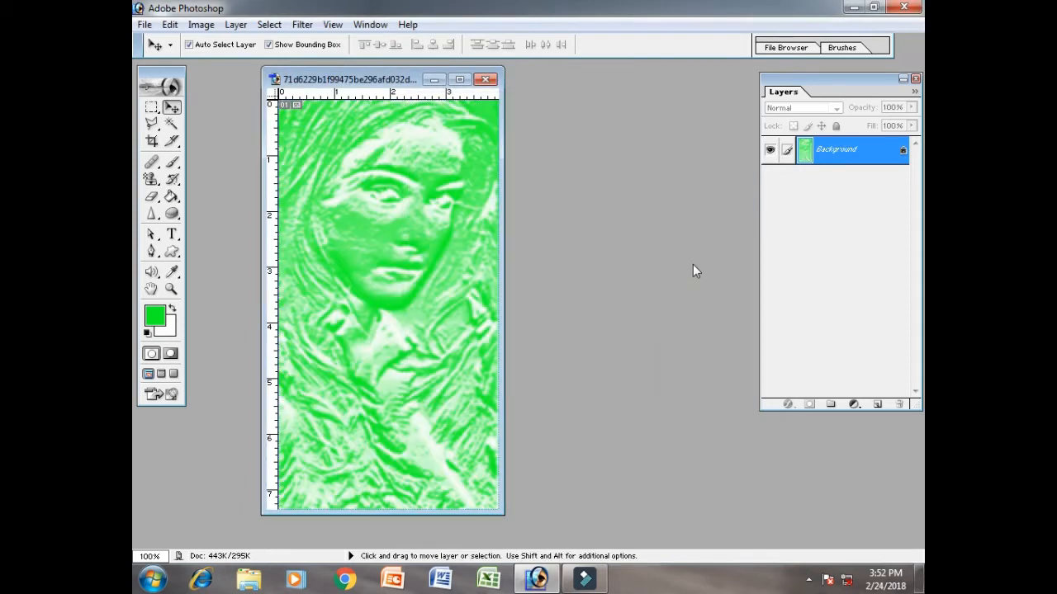
{"action": "key", "text": "ctrl+z"}
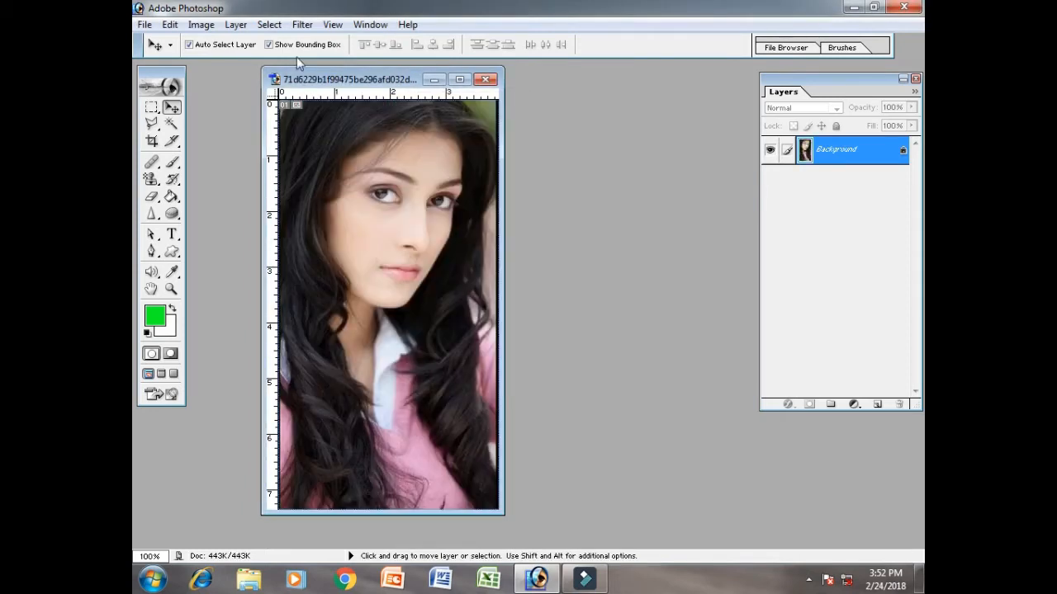
Step: Try the Chalk & Charcoal filter with Charcoal Area 13, Chalk Area 6 and Stroke Pressure 1, and undo it
{"action": "left_click", "coordinate": [302, 24]}
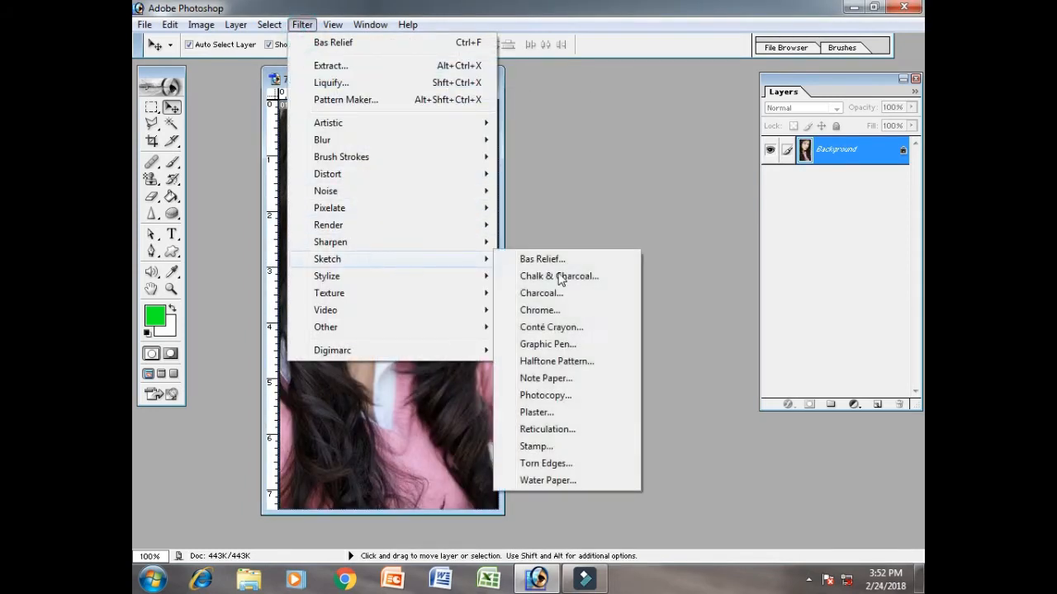
{"action": "left_click", "coordinate": [590, 277]}
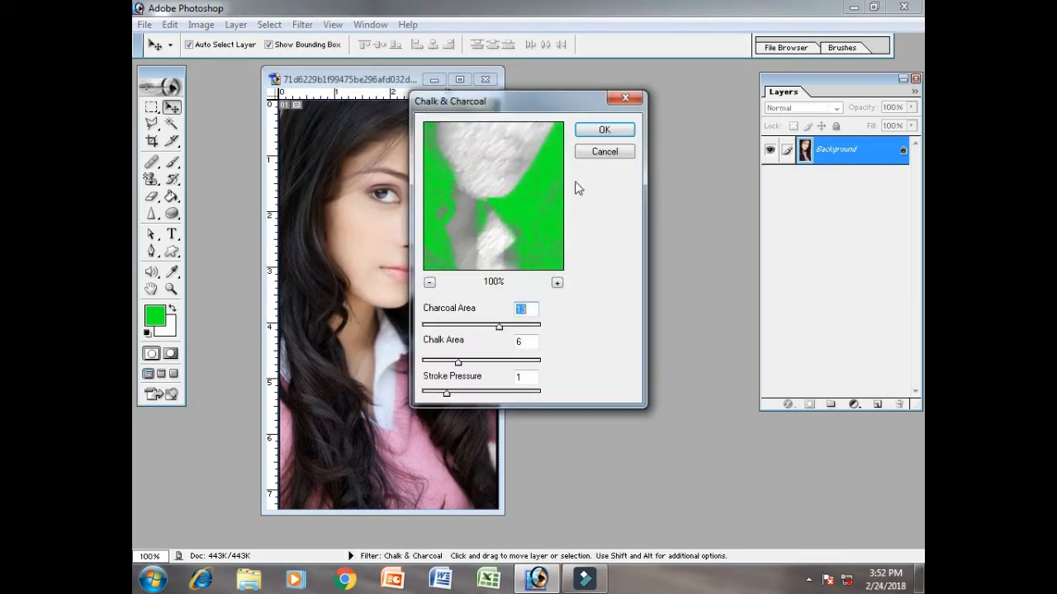
{"action": "left_click", "coordinate": [616, 133]}
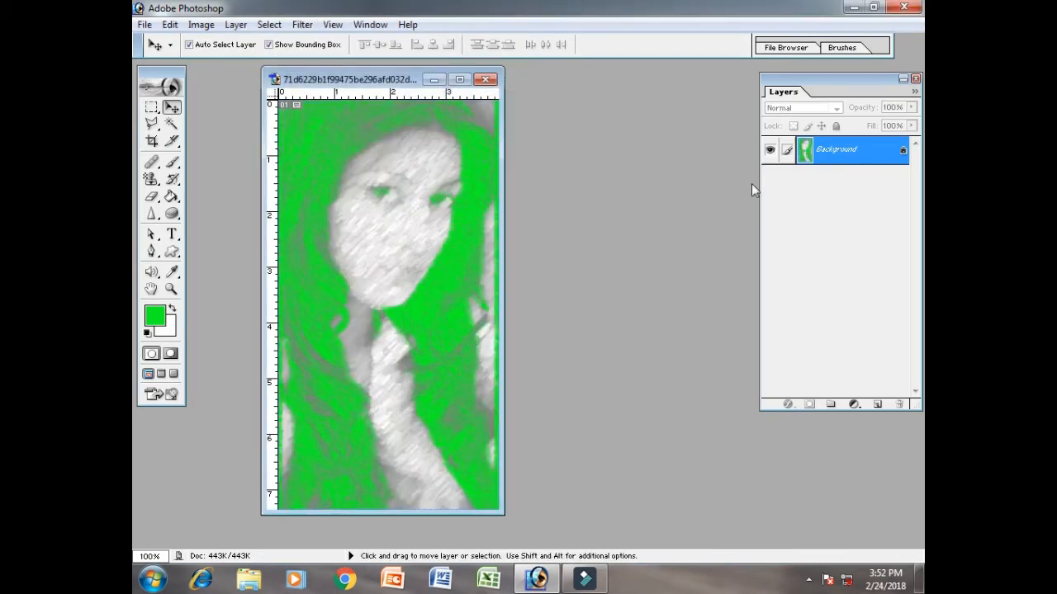
{"action": "key", "text": "ctrl+z"}
Step: Try the Charcoal sketch filter on the portrait with its preset settings, and undo it
{"action": "left_click", "coordinate": [302, 24]}
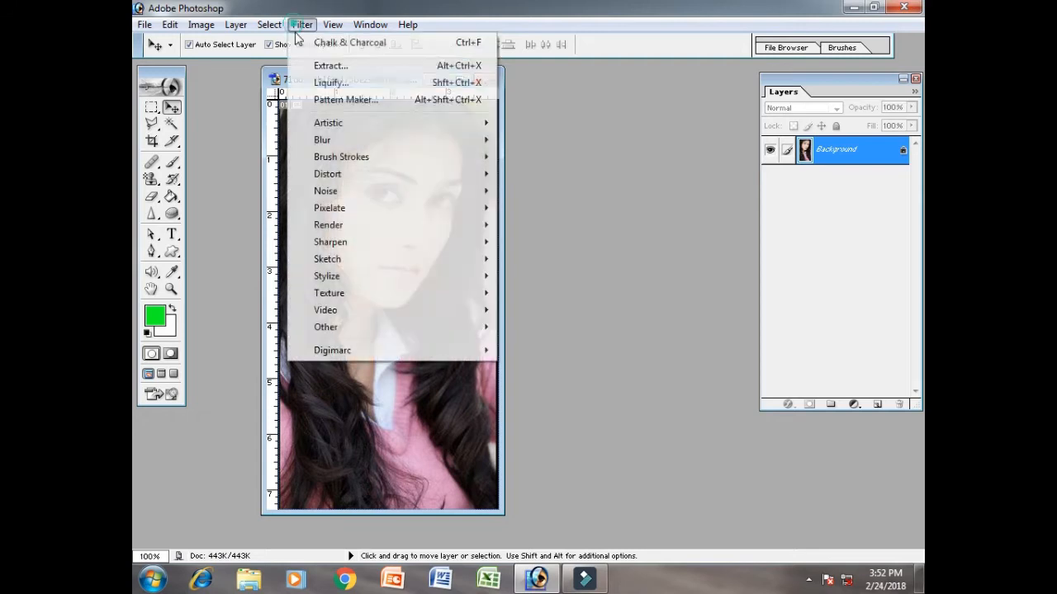
{"action": "mouse_move", "coordinate": [448, 261]}
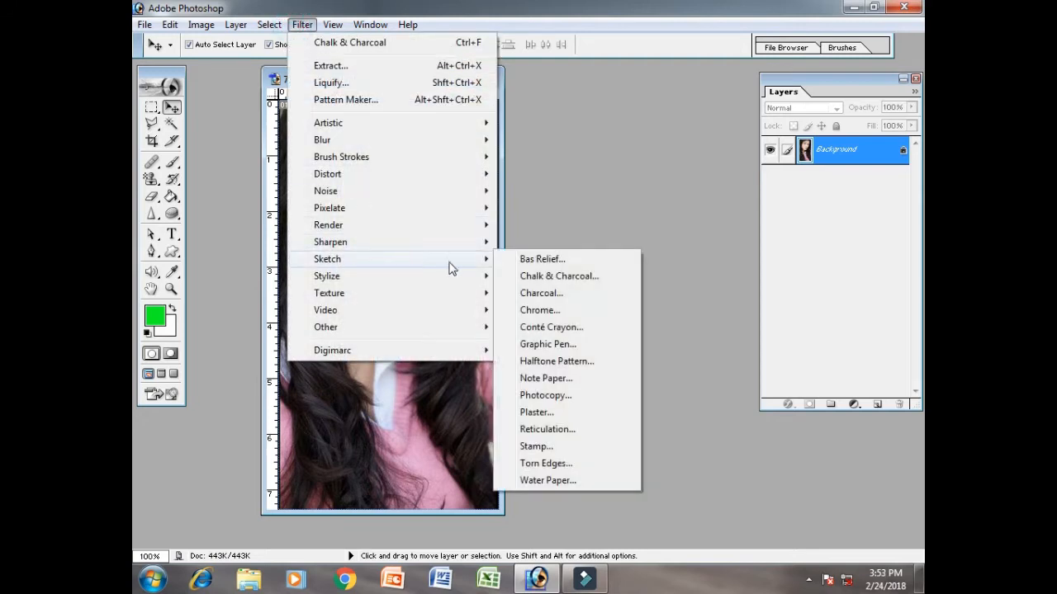
{"action": "left_click", "coordinate": [579, 298]}
{"action": "left_click", "coordinate": [607, 132]}
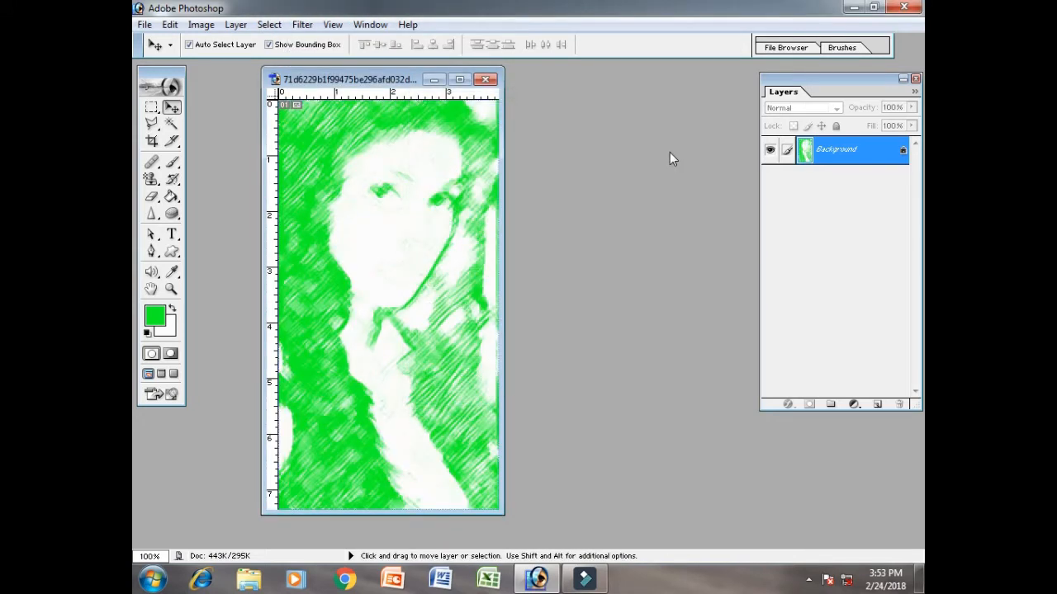
{"action": "key", "text": "ctrl+z"}
Step: Set the foreground colour to red FC0E19
{"action": "left_click", "coordinate": [161, 321]}
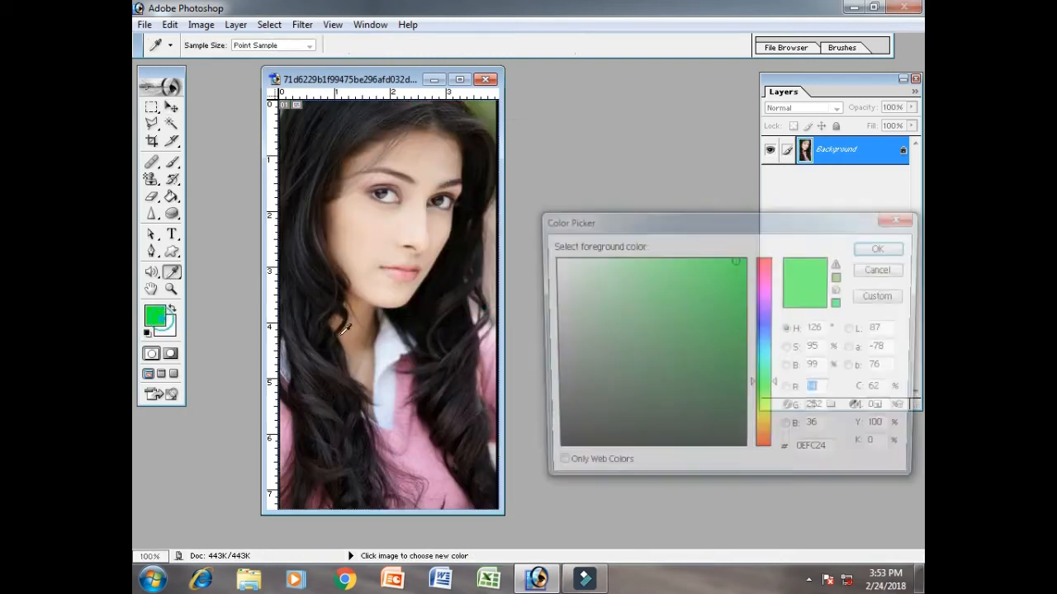
{"action": "left_click_drag", "start_coordinate": [764, 357], "coordinate": [756, 260]}
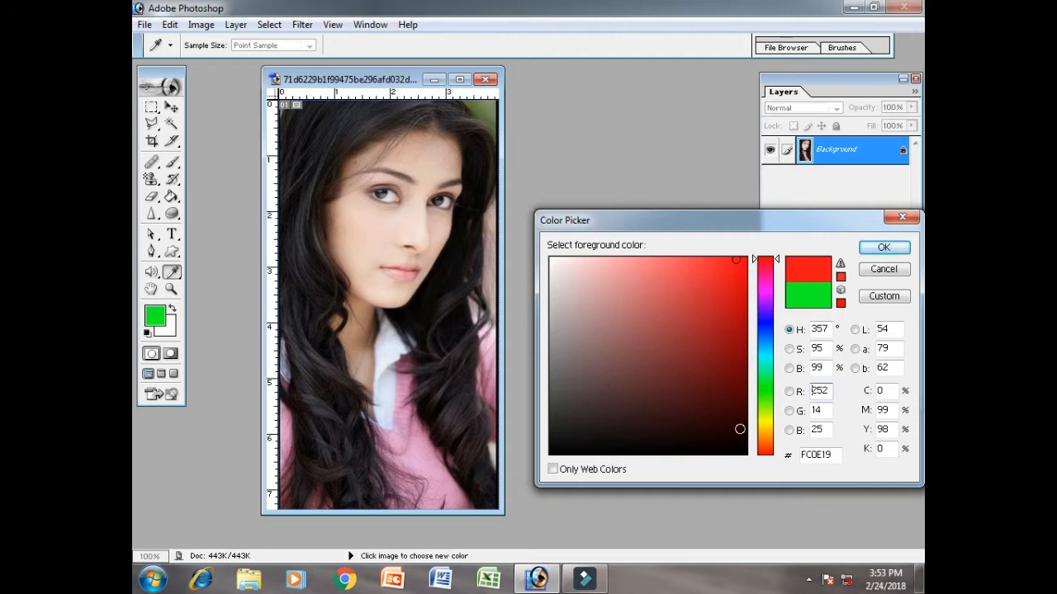
{"action": "left_click", "coordinate": [881, 247]}
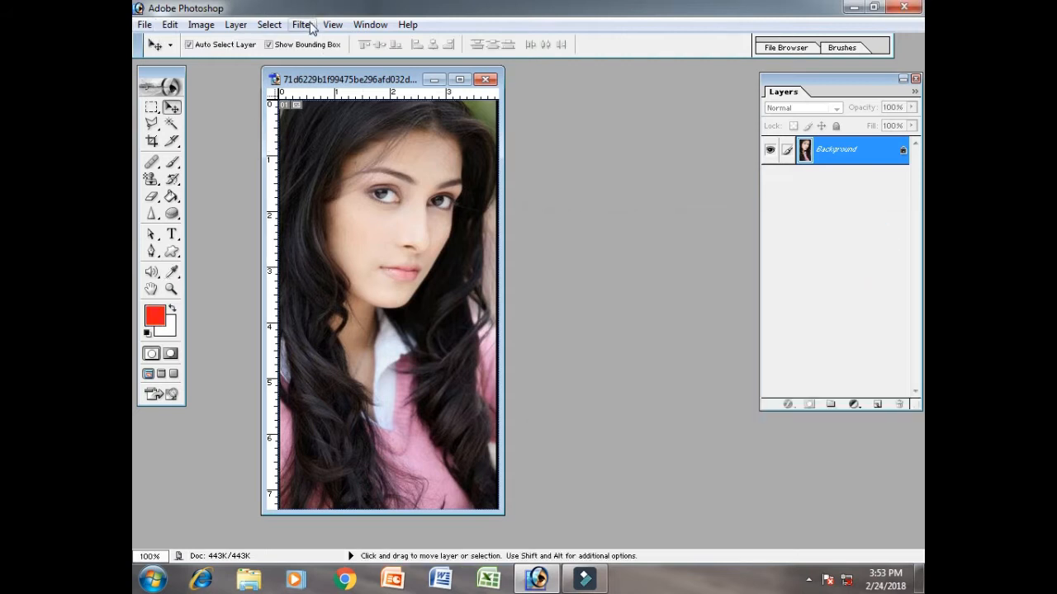
Step: Try the Chrome sketch filter on the portrait with its preset settings, and undo it
{"action": "left_click", "coordinate": [310, 26]}
{"action": "mouse_move", "coordinate": [417, 260]}
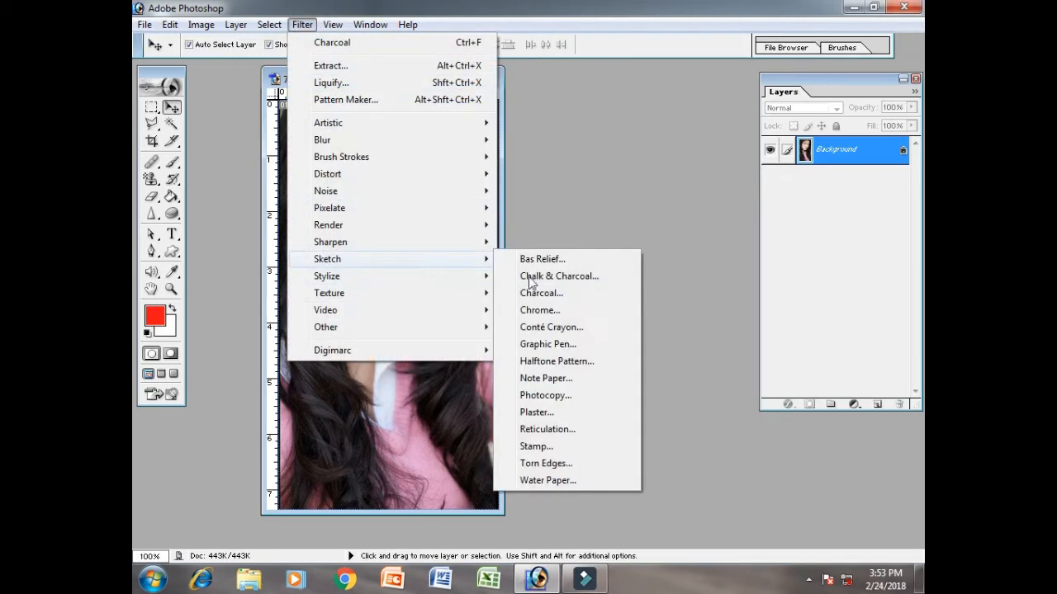
{"action": "left_click", "coordinate": [590, 311]}
{"action": "left_click", "coordinate": [603, 131]}
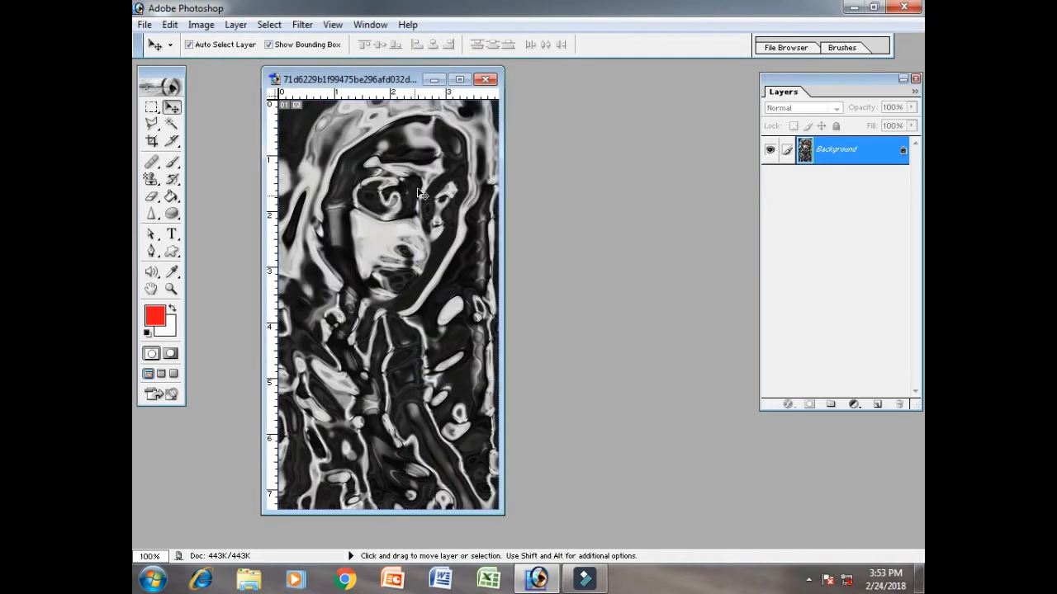
{"action": "key", "text": "ctrl+z"}
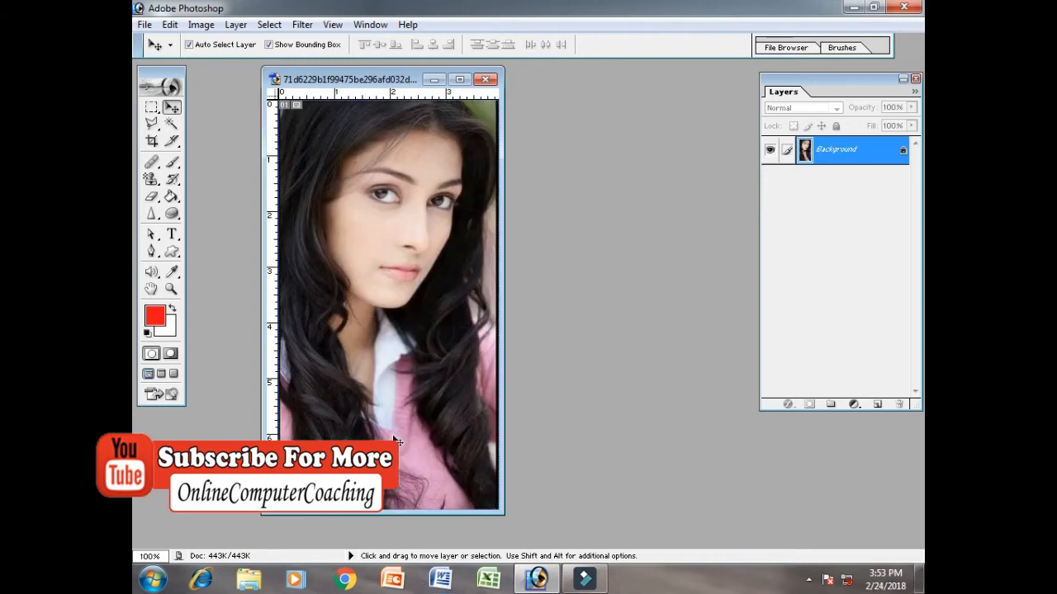
Step: Apply the Conté Crayon sketch filter to the portrait with the red foreground colour and its preset settings
{"action": "left_click", "coordinate": [302, 25]}
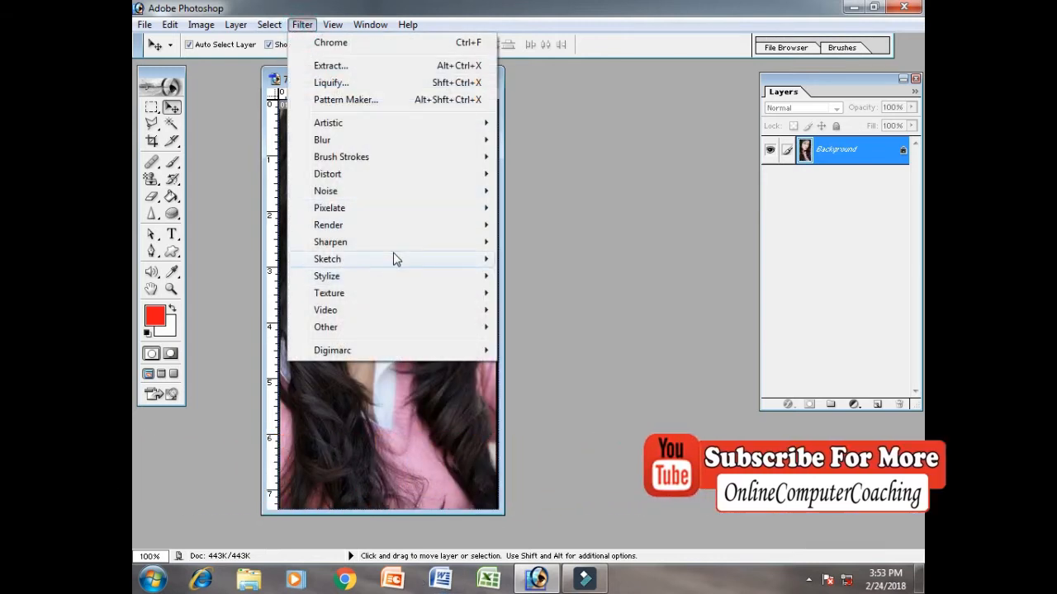
{"action": "mouse_move", "coordinate": [395, 260]}
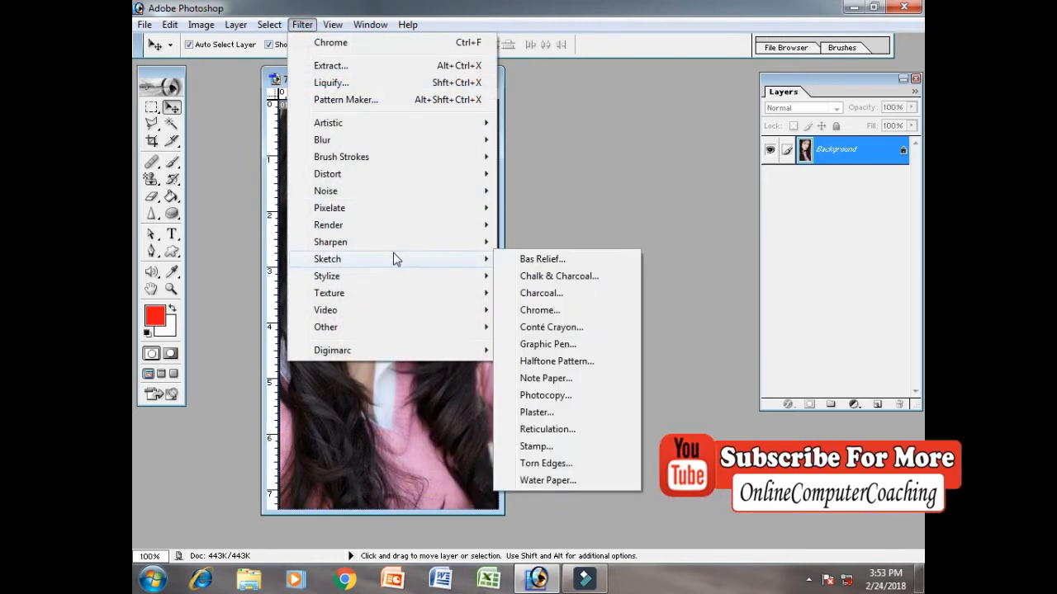
{"action": "left_click", "coordinate": [596, 330]}
{"action": "left_click", "coordinate": [608, 100]}
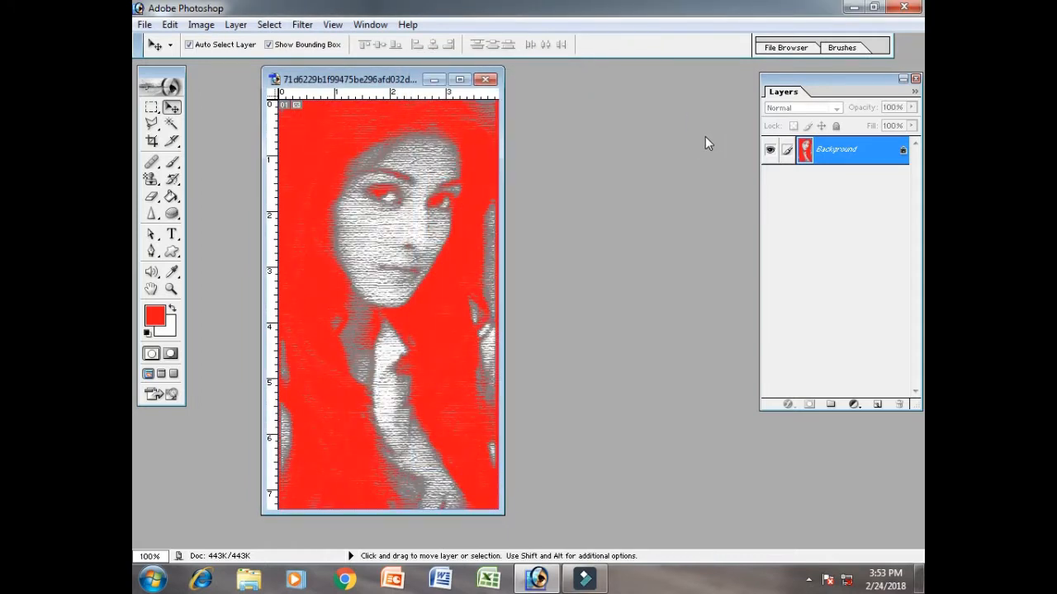
Step: Undo the Conté Crayon filter, and briefly try the Graphic Pen sketch filter with stroke length 15, light/dark balance 50 and Right Diagonal strokes before undoing it
{"action": "key", "text": "ctrl+z"}
{"action": "left_click", "coordinate": [302, 24]}
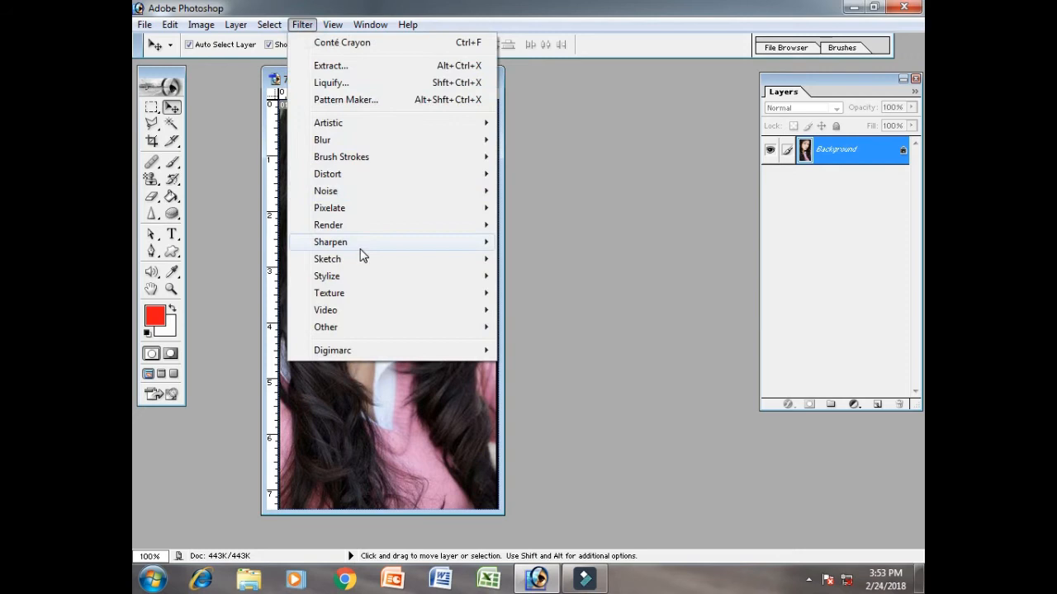
{"action": "mouse_move", "coordinate": [395, 249]}
{"action": "mouse_move", "coordinate": [426, 258]}
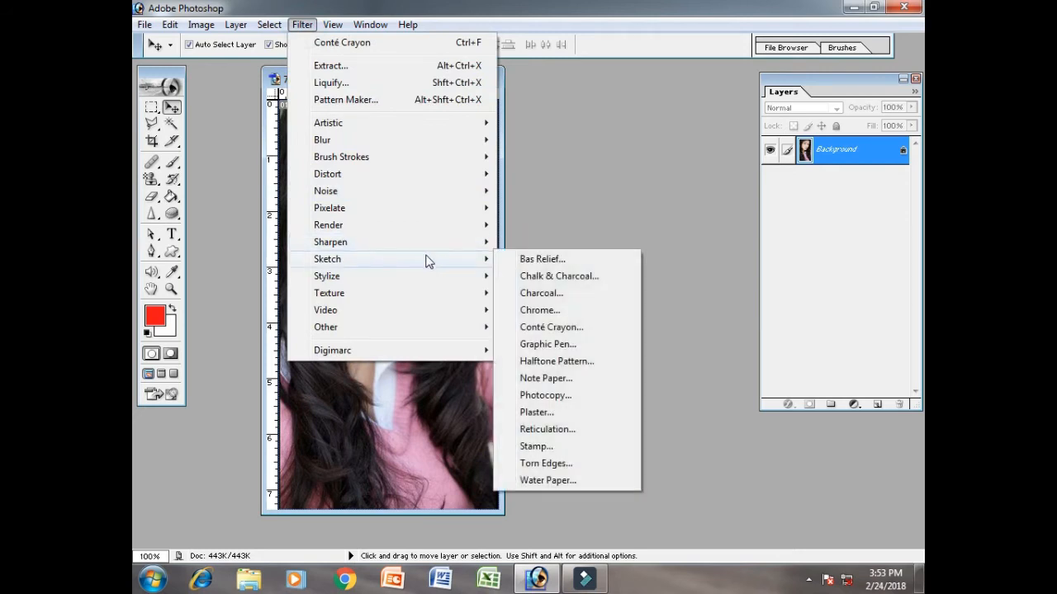
{"action": "left_click", "coordinate": [561, 352]}
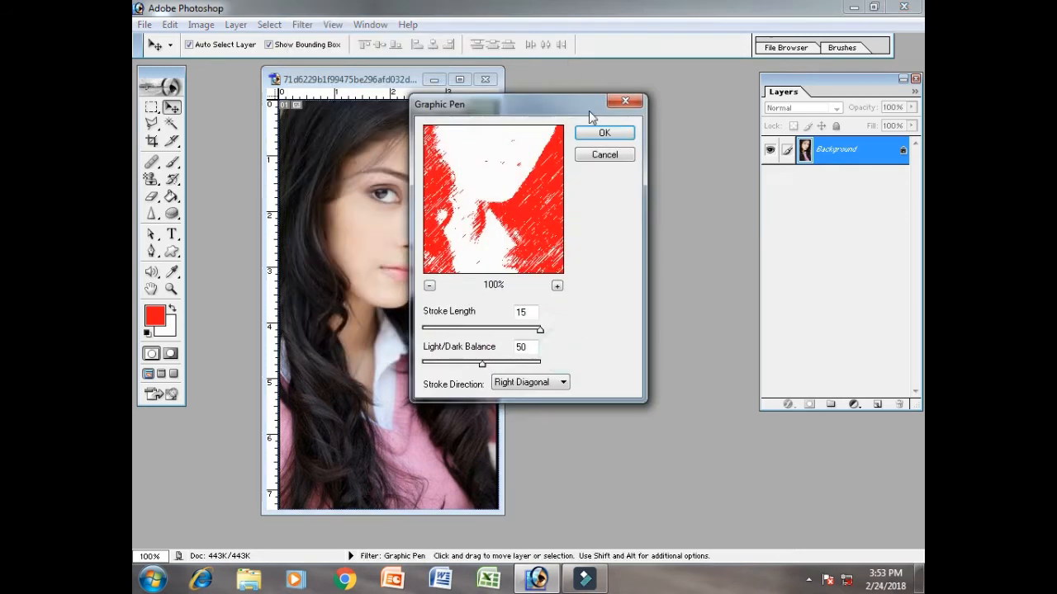
{"action": "left_click", "coordinate": [606, 133]}
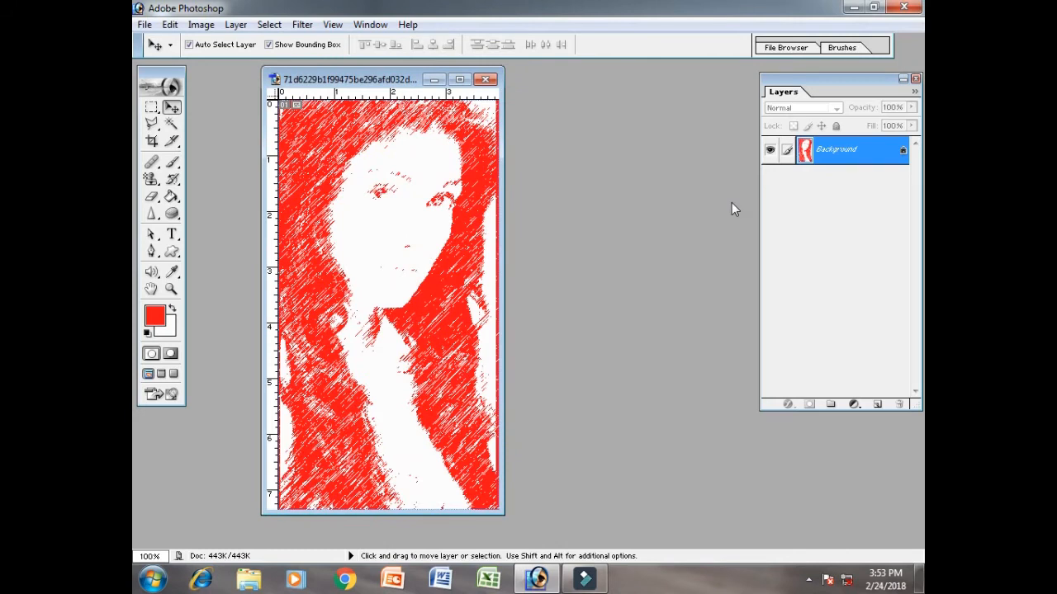
{"action": "key", "text": "ctrl+z"}
Step: Try the Halftone Pattern sketch filter on the portrait with size 1, contrast 5 and the Dot pattern, and undo it
{"action": "left_click", "coordinate": [302, 24]}
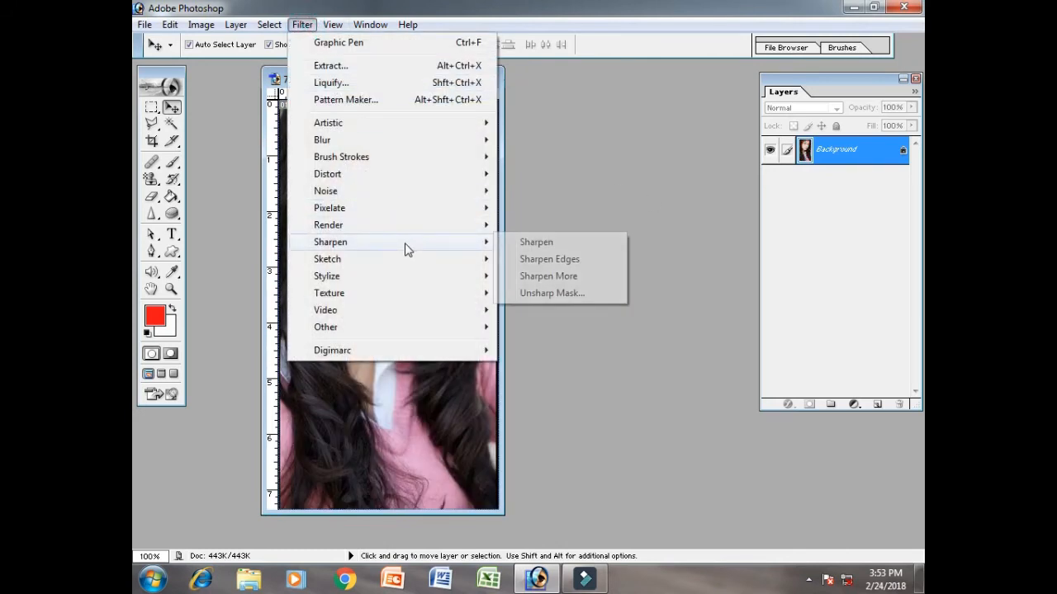
{"action": "mouse_move", "coordinate": [420, 259]}
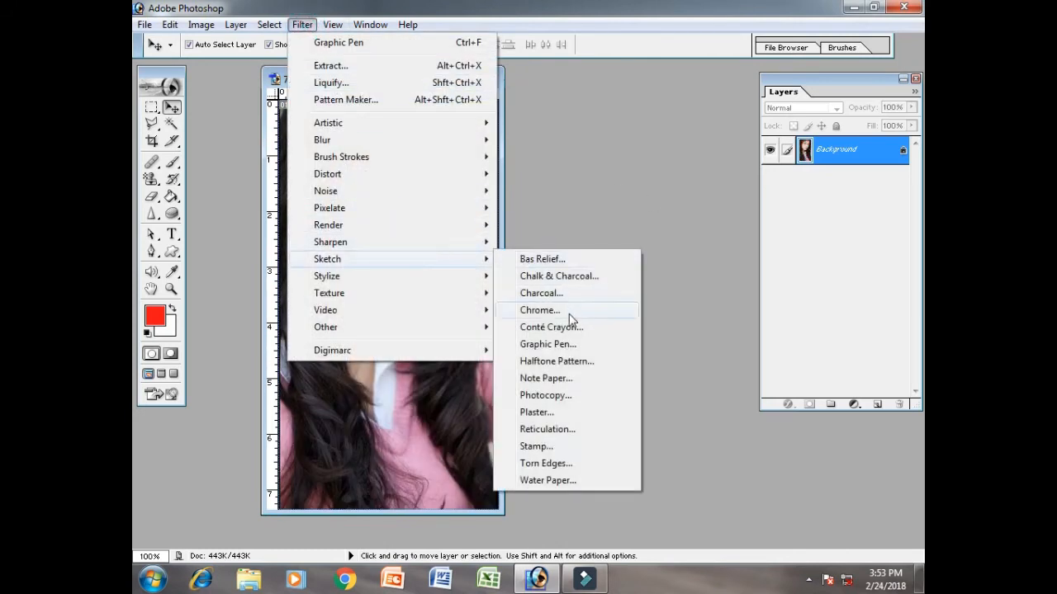
{"action": "left_click", "coordinate": [566, 362]}
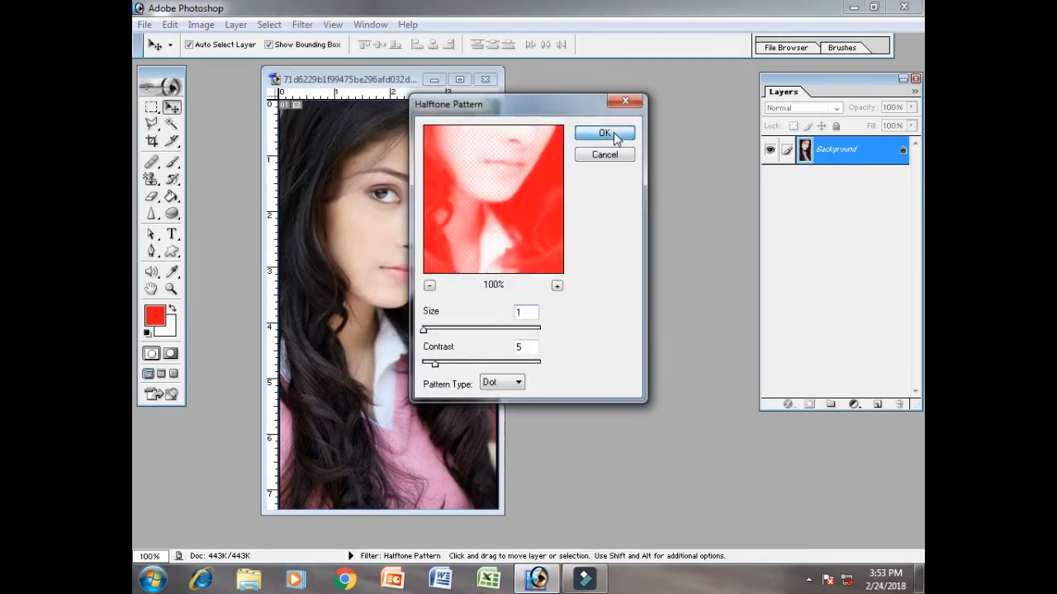
{"action": "left_click", "coordinate": [614, 134]}
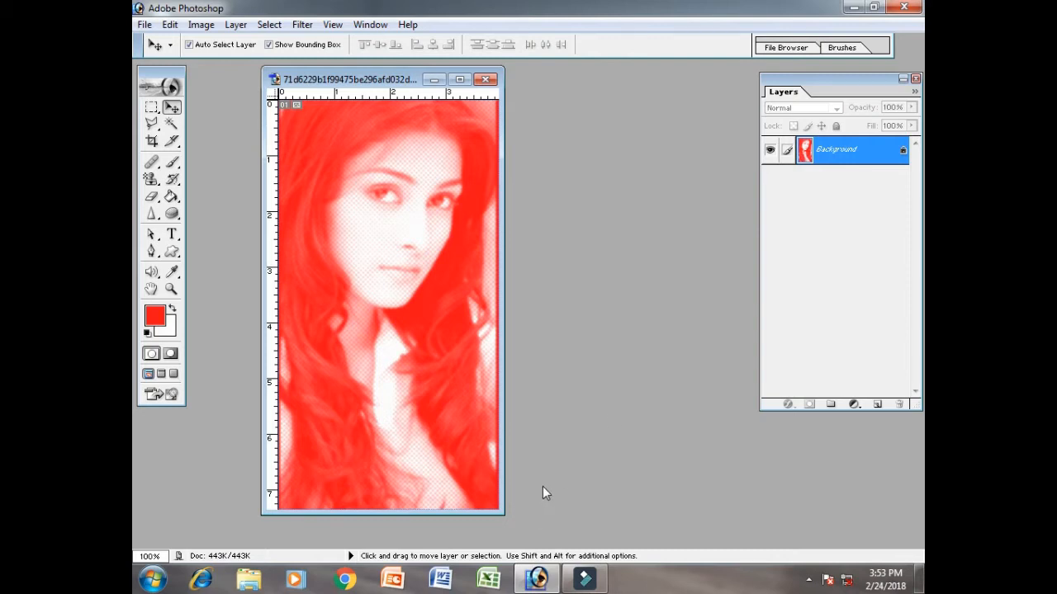
{"action": "key", "text": "ctrl+z"}
Step: Try the Note Paper sketch filter on the portrait with image balance 25, graininess 10 and relief 11, and undo it
{"action": "left_click", "coordinate": [301, 24]}
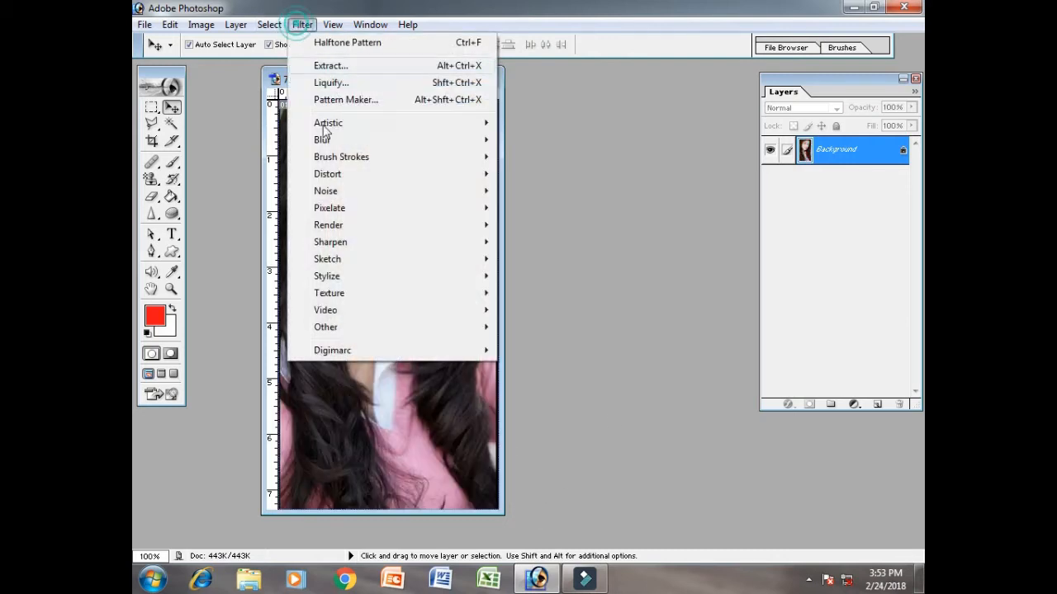
{"action": "mouse_move", "coordinate": [416, 262]}
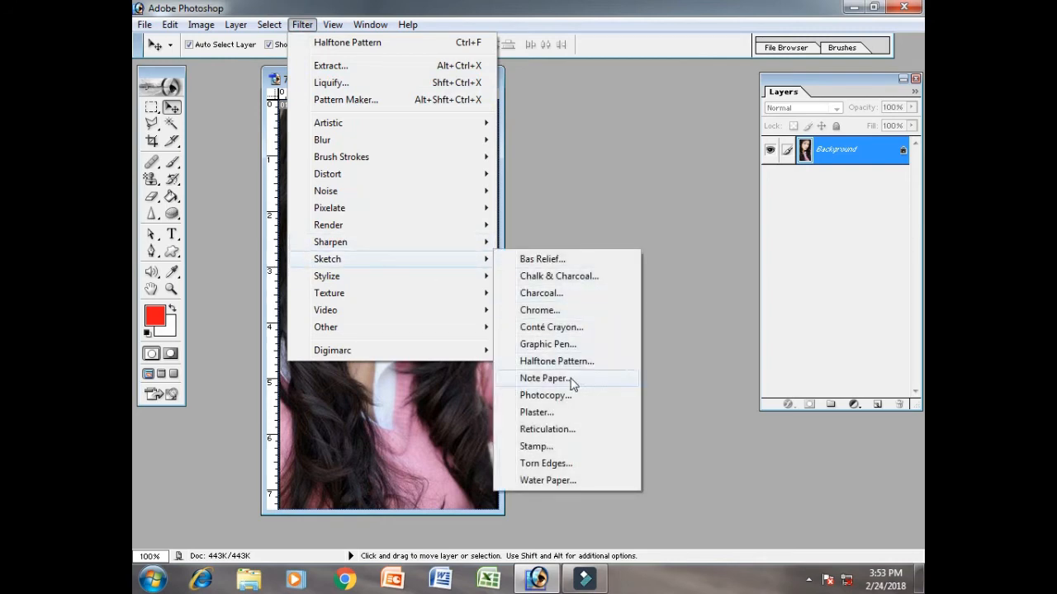
{"action": "left_click", "coordinate": [623, 385]}
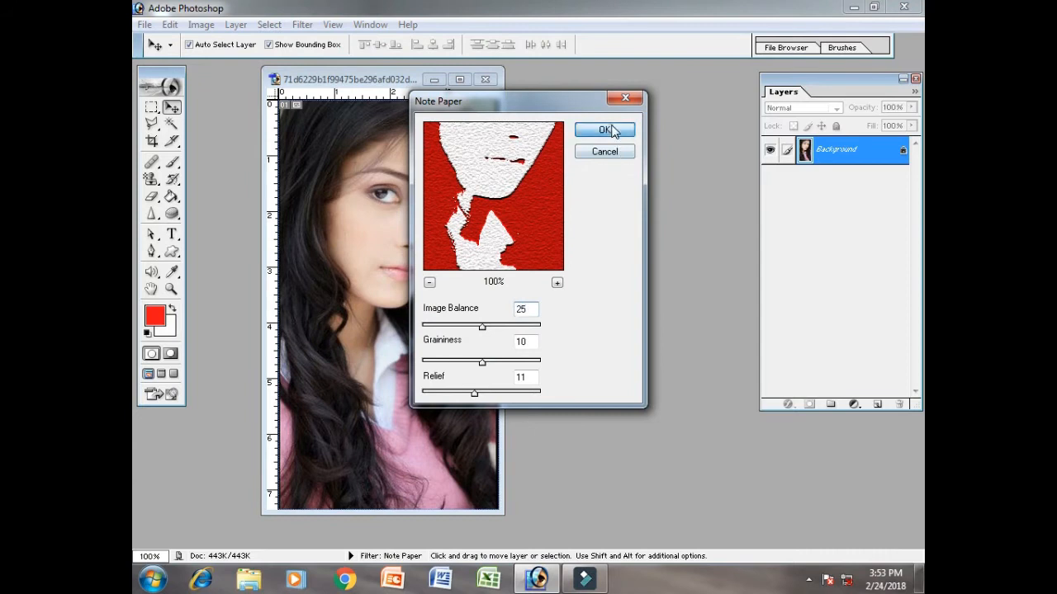
{"action": "left_click", "coordinate": [608, 130]}
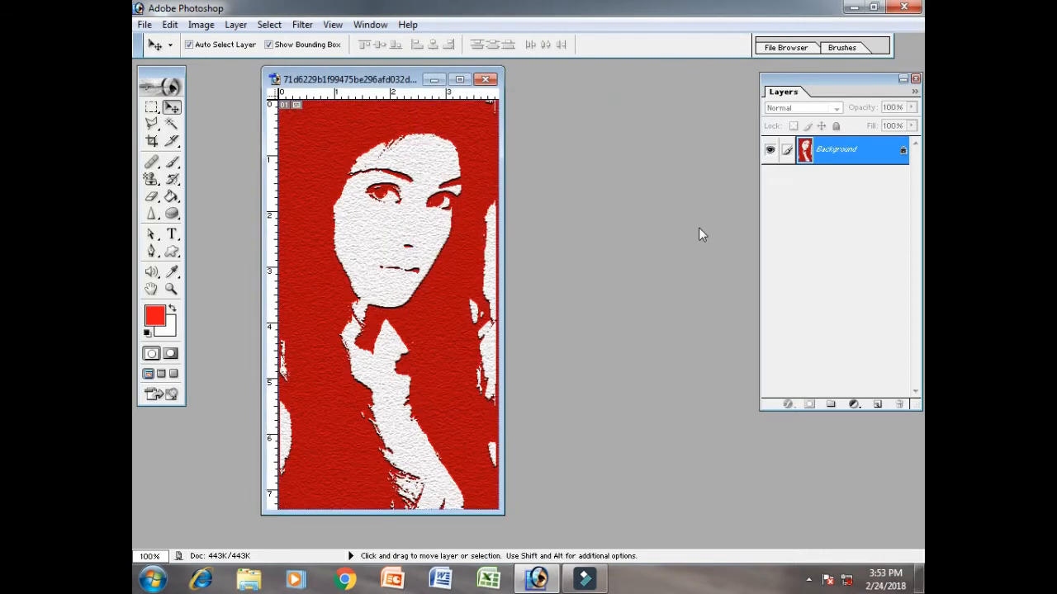
{"action": "key", "text": "ctrl+z"}
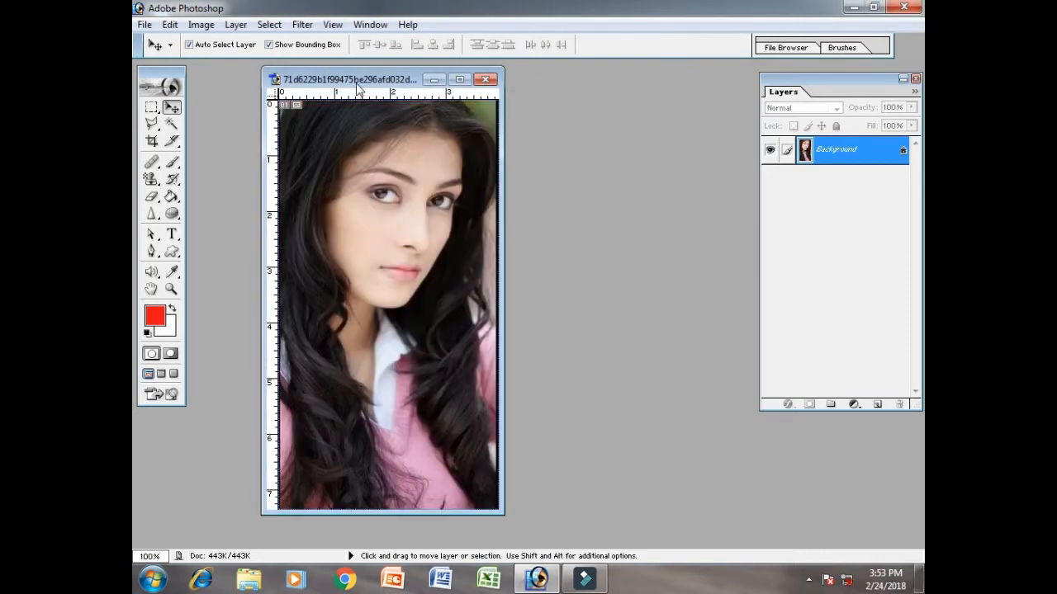
Step: Try the Photocopy sketch filter in red on the portrait with detail 7 and darkness 8, and undo it
{"action": "left_click", "coordinate": [311, 23]}
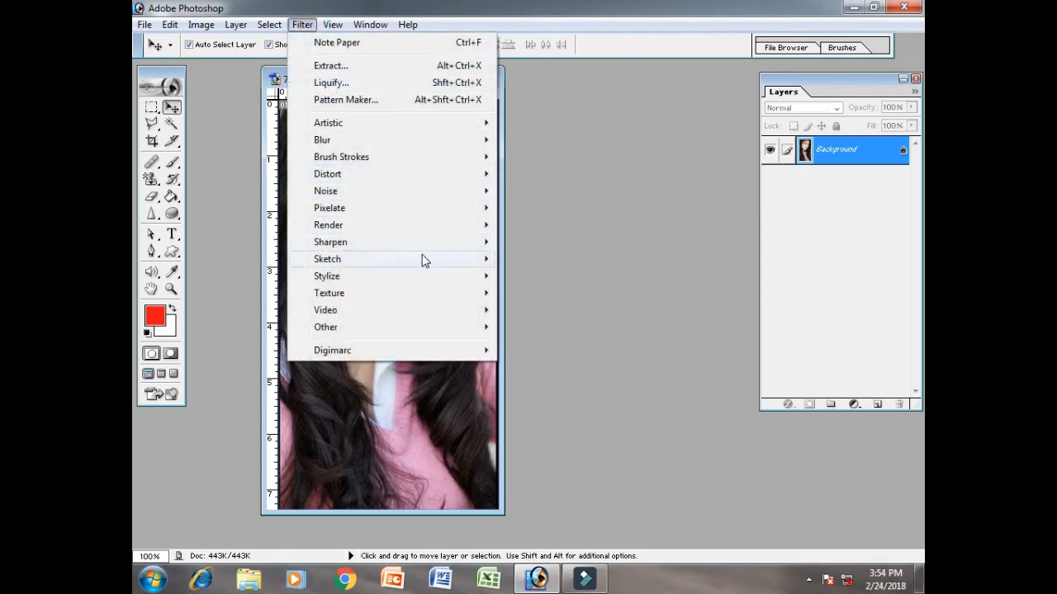
{"action": "mouse_move", "coordinate": [422, 259]}
{"action": "left_click", "coordinate": [573, 395]}
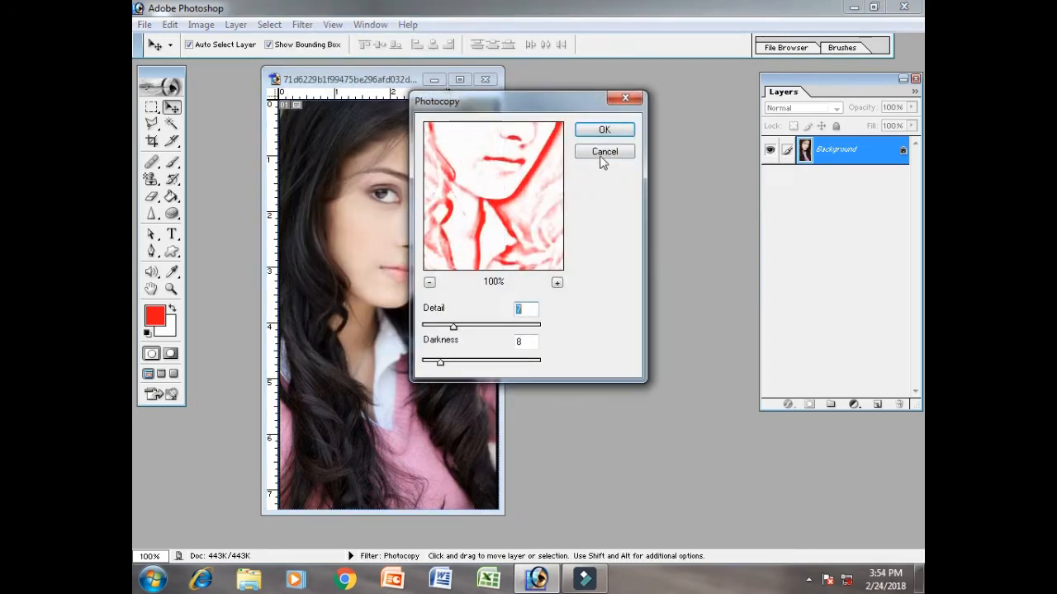
{"action": "left_click", "coordinate": [609, 135]}
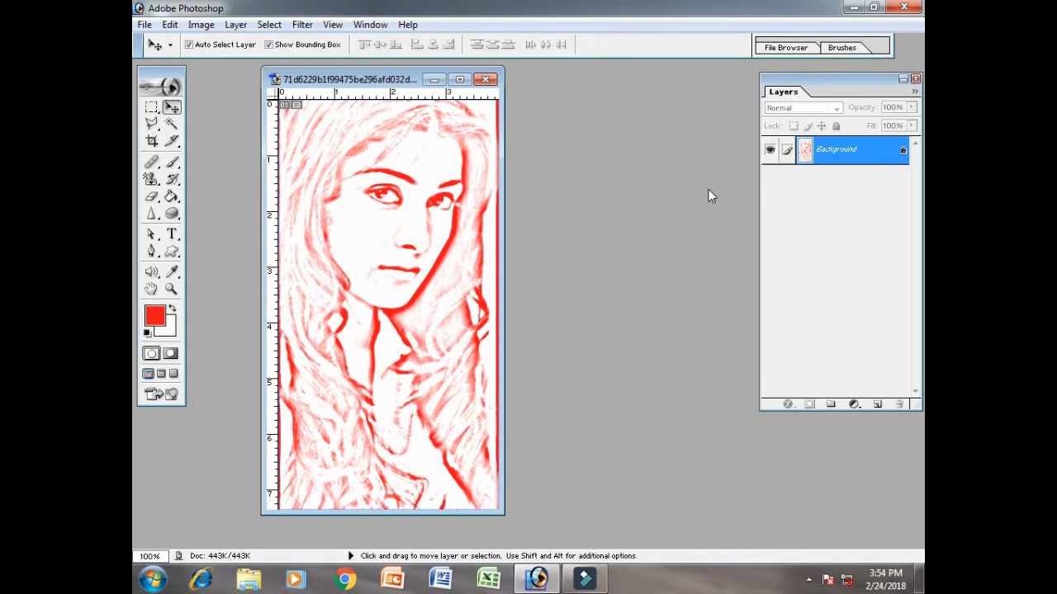
{"action": "key", "text": "ctrl+z"}
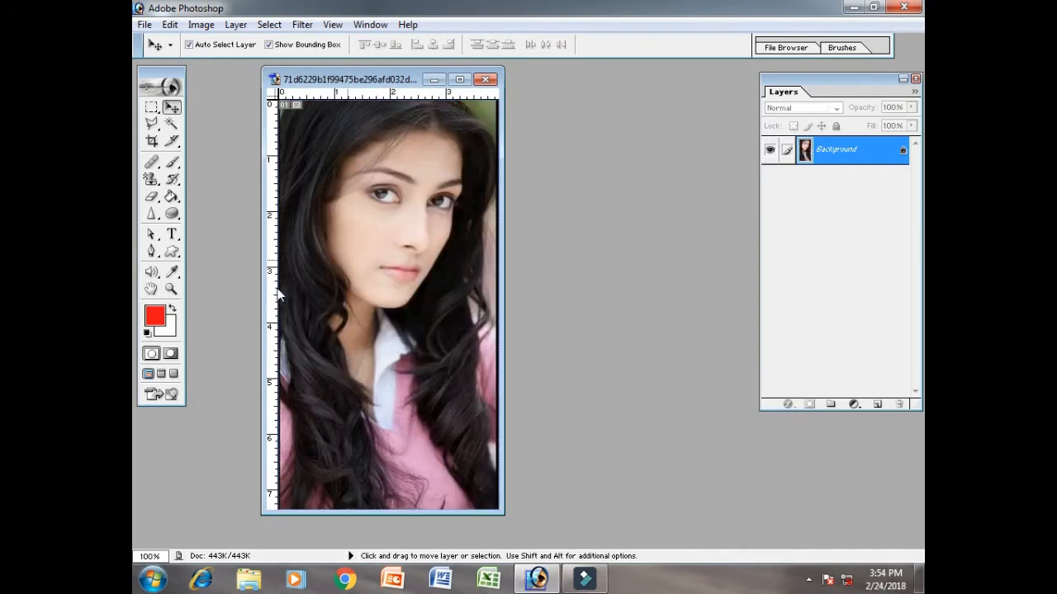
Step: Change the foreground colour to a very dark red-brown, and return to the Move tool
{"action": "left_click", "coordinate": [155, 316]}
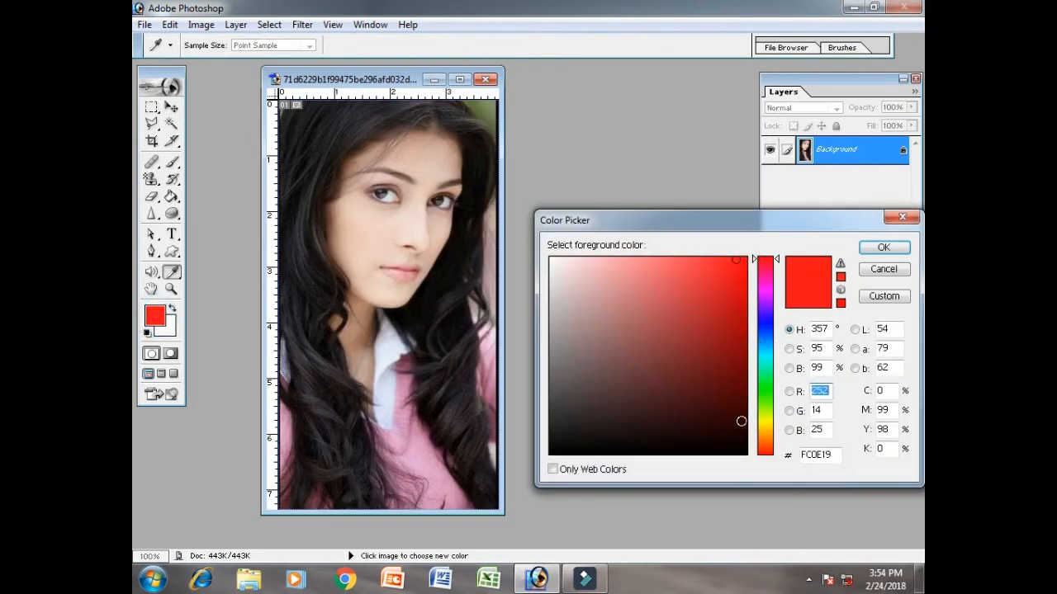
{"action": "left_click", "coordinate": [742, 421]}
{"action": "left_click", "coordinate": [883, 247]}
{"action": "key", "text": "v"}
Step: Try the Photocopy sketch filter again with the dark red-brown foreground colour, detail 7 and darkness 8, and undo it
{"action": "left_click", "coordinate": [302, 24]}
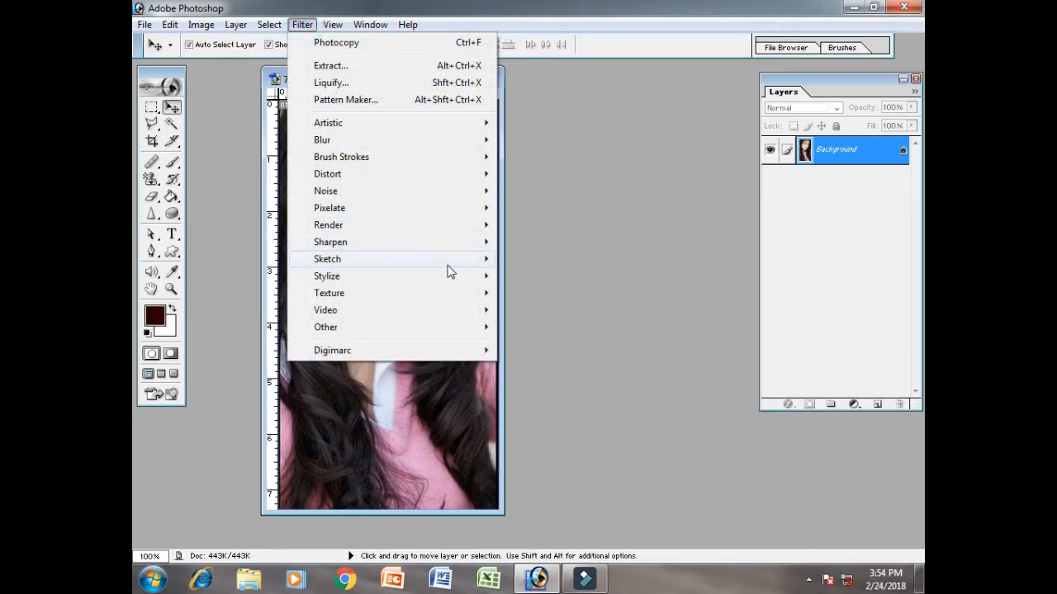
{"action": "mouse_move", "coordinate": [475, 258]}
{"action": "left_click", "coordinate": [560, 391]}
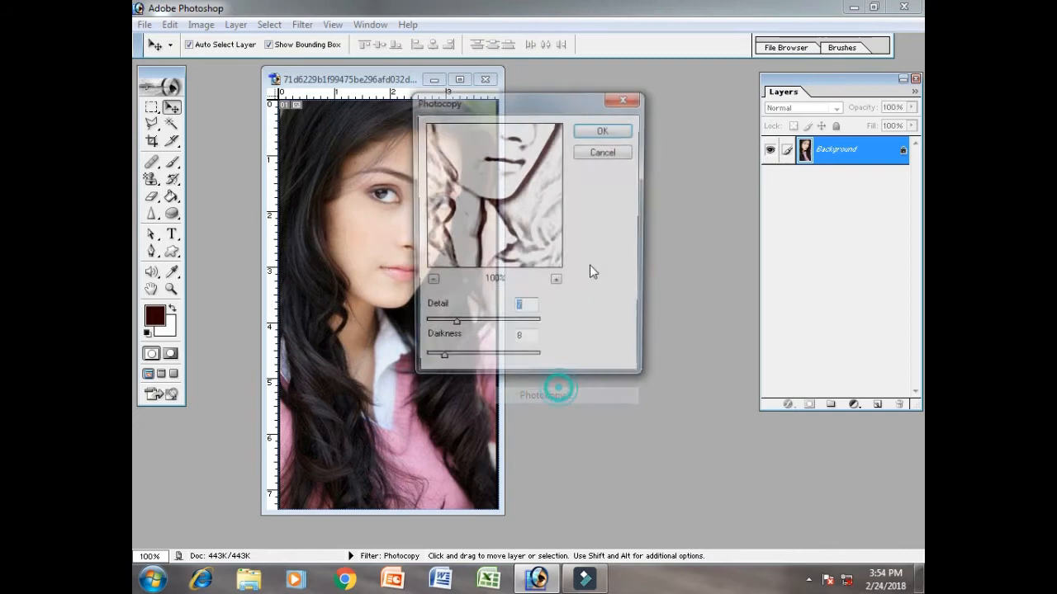
{"action": "left_click", "coordinate": [625, 133]}
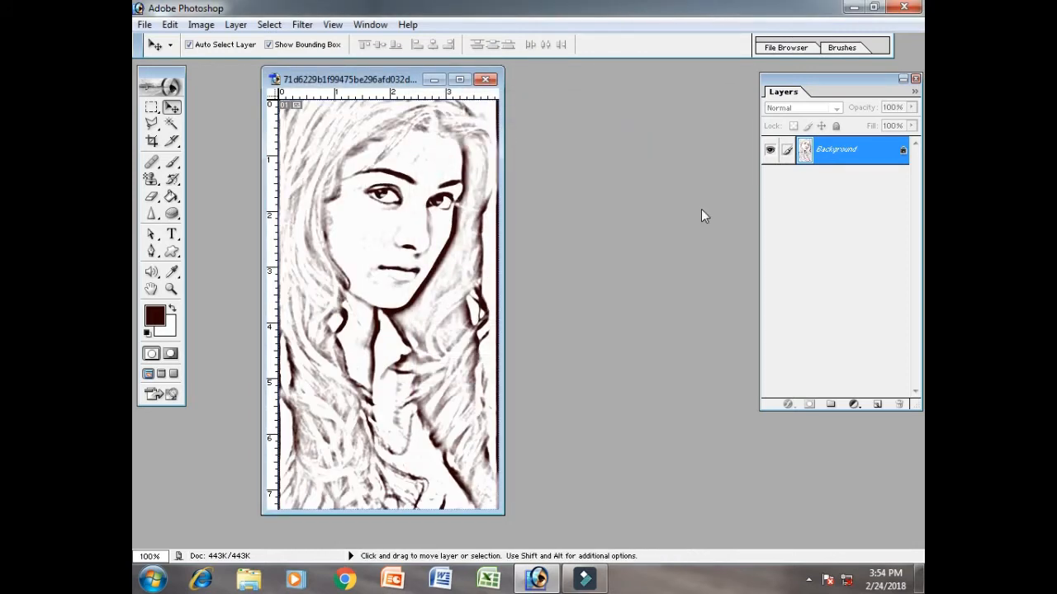
{"action": "key", "text": "ctrl+z"}
Step: Try the Plaster sketch filter on the portrait with image balance 20, smoothness 2 and Top light direction, and undo it
{"action": "left_click", "coordinate": [302, 24]}
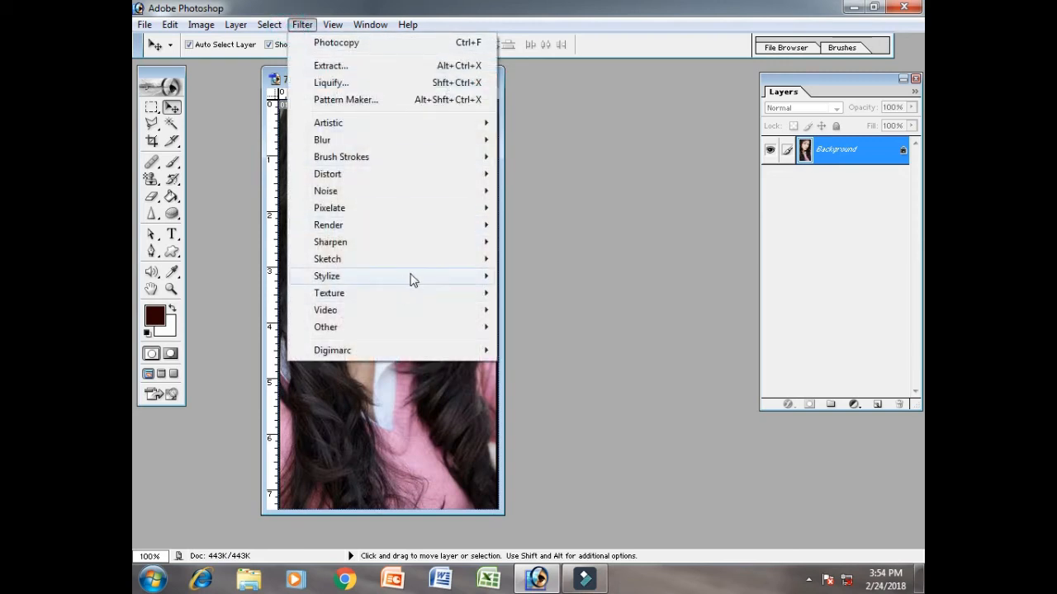
{"action": "mouse_move", "coordinate": [419, 260]}
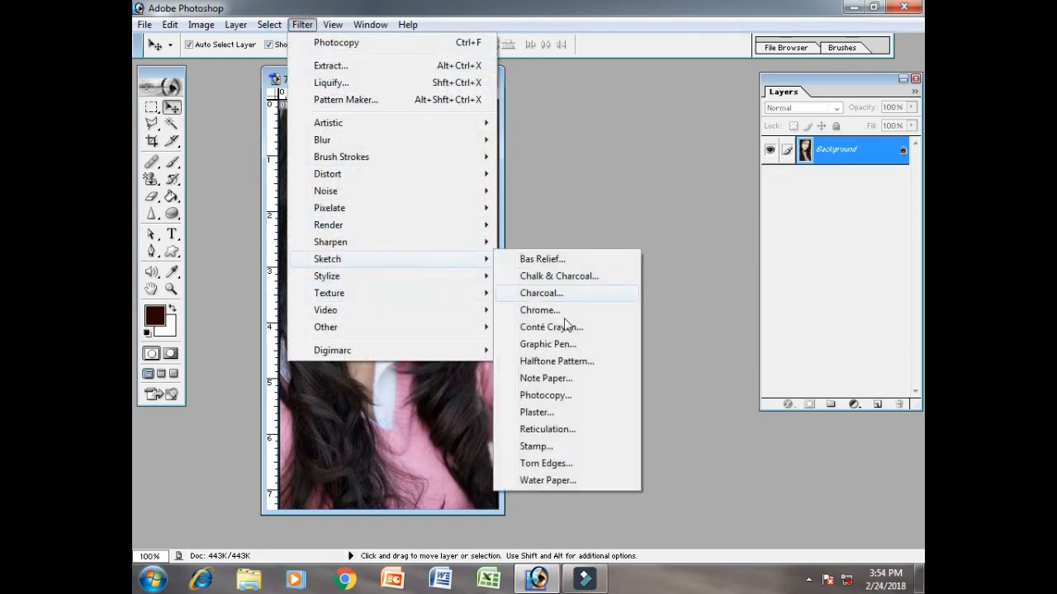
{"action": "left_click", "coordinate": [571, 412]}
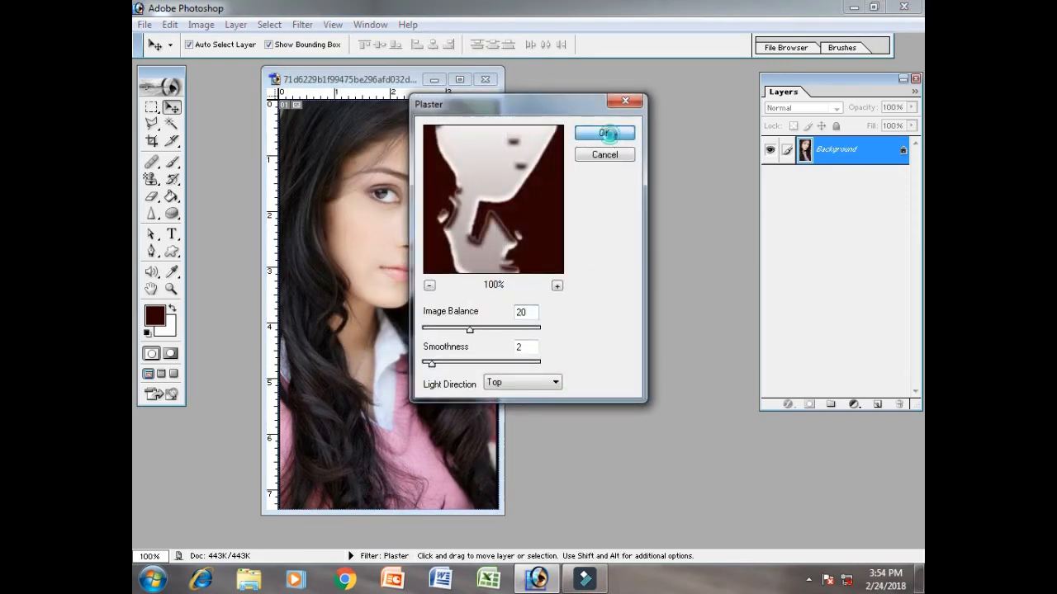
{"action": "left_click", "coordinate": [605, 135]}
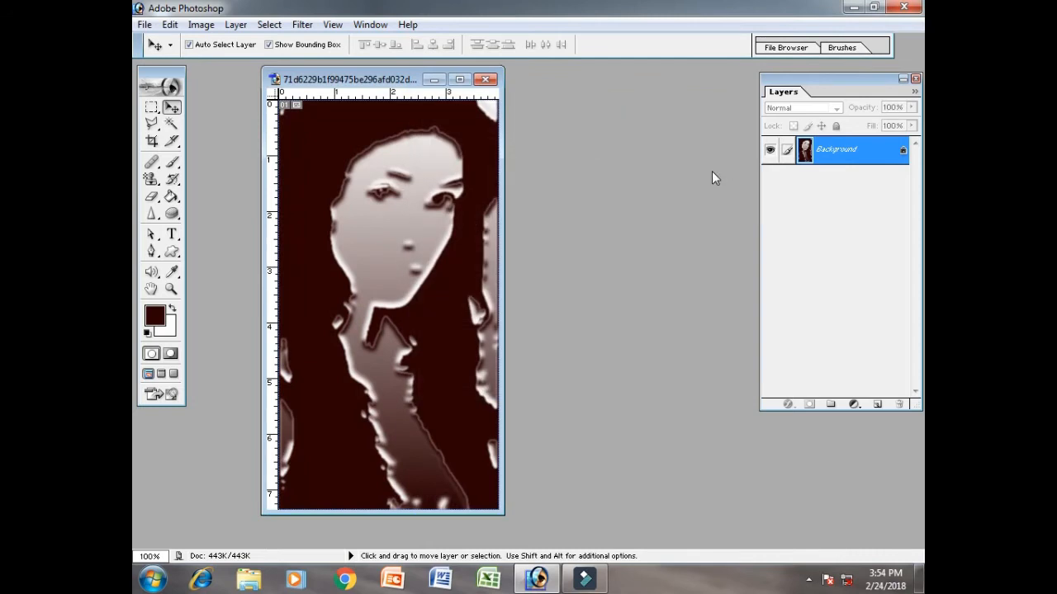
{"action": "key", "text": "ctrl+z"}
Step: Try the Reticulation sketch filter on the portrait with density 12, foreground level 40 and background level 5, and undo it
{"action": "left_click", "coordinate": [302, 24]}
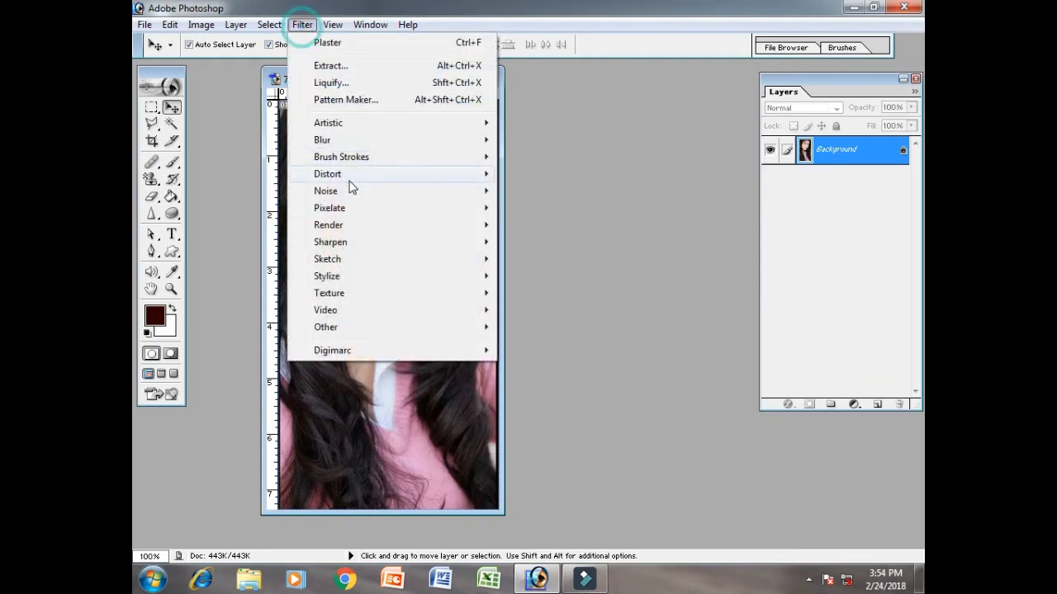
{"action": "mouse_move", "coordinate": [407, 260]}
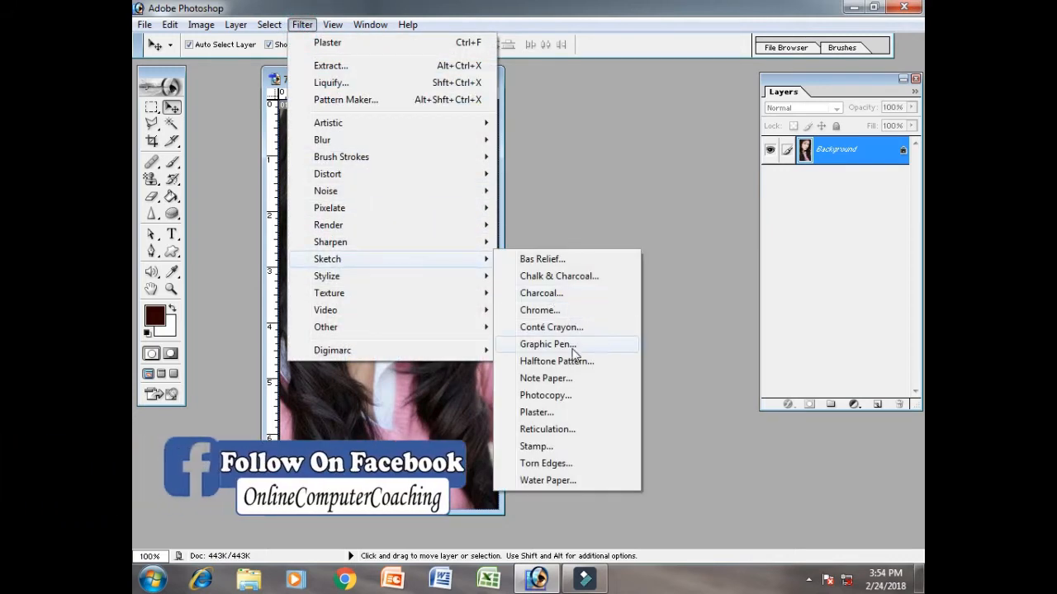
{"action": "left_click", "coordinate": [588, 430]}
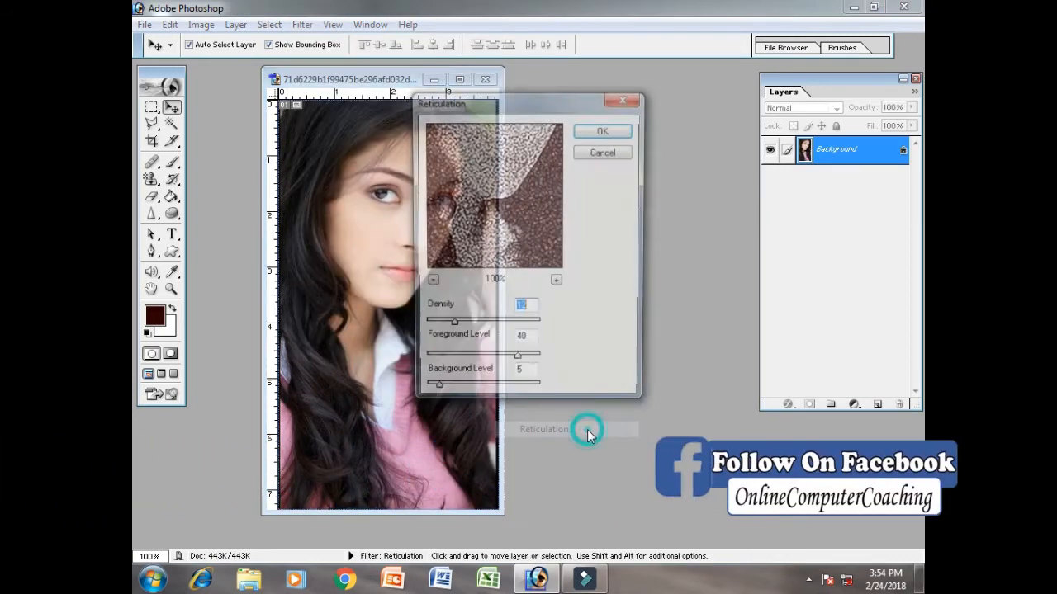
{"action": "left_click", "coordinate": [601, 132]}
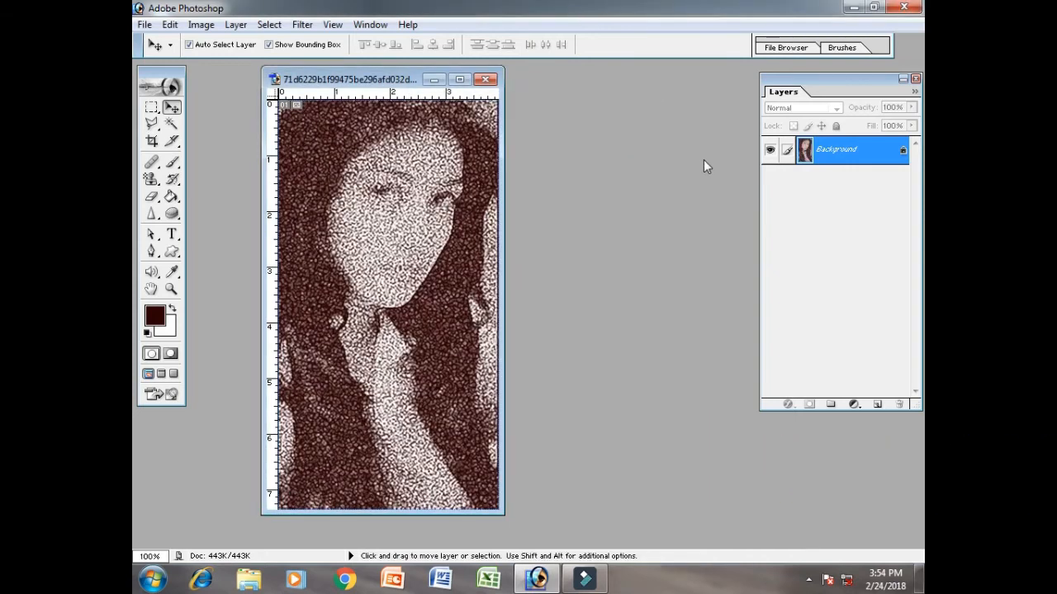
{"action": "key", "text": "ctrl+z"}
Step: Try the Stamp sketch filter on the portrait with light/dark balance 25 and smoothness 5, and undo it
{"action": "left_click", "coordinate": [302, 24]}
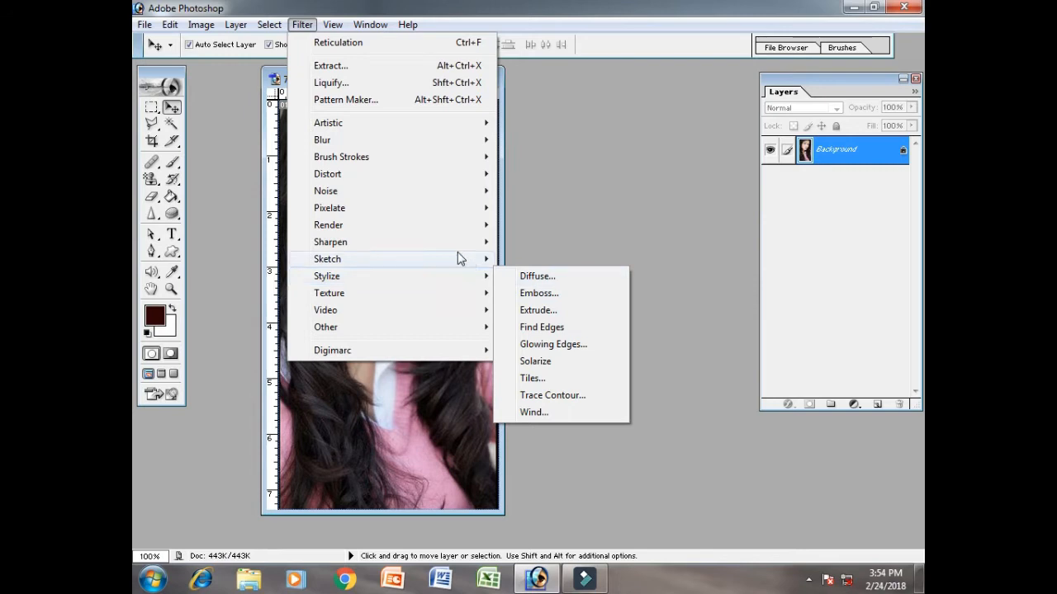
{"action": "mouse_move", "coordinate": [459, 258]}
{"action": "left_click", "coordinate": [599, 446]}
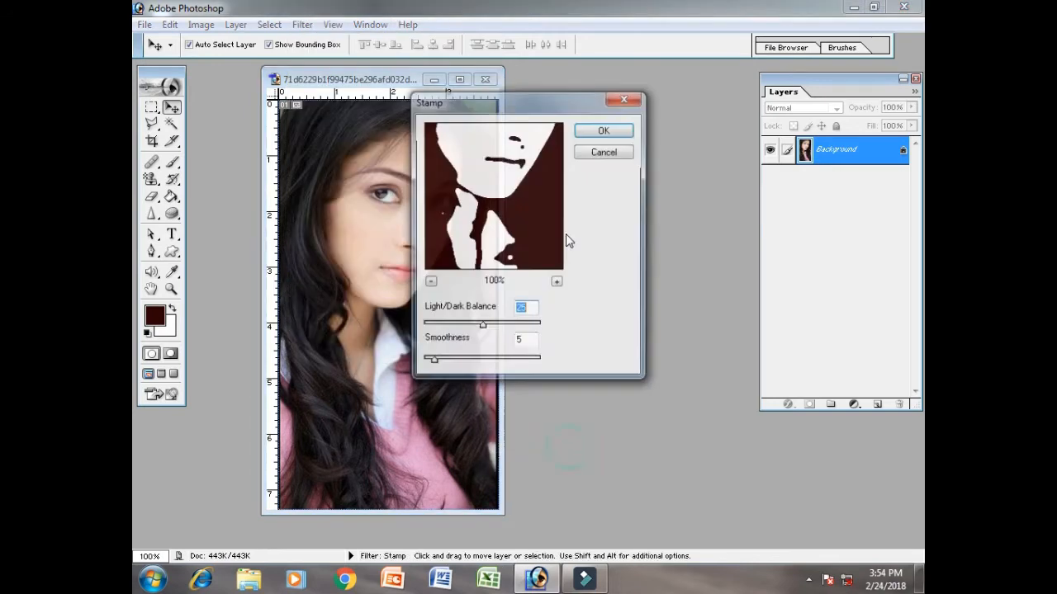
{"action": "left_click", "coordinate": [604, 131]}
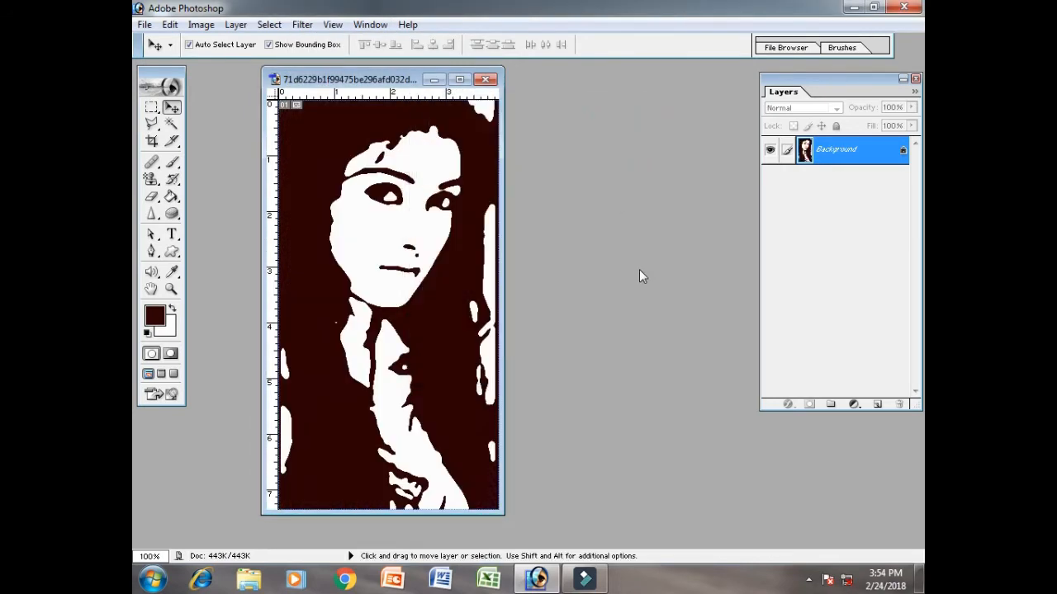
{"action": "key", "text": "ctrl+z"}
Step: Apply the Torn Edges sketch filter to the portrait with the dark red-brown foreground colour and its preset settings
{"action": "left_click", "coordinate": [302, 24]}
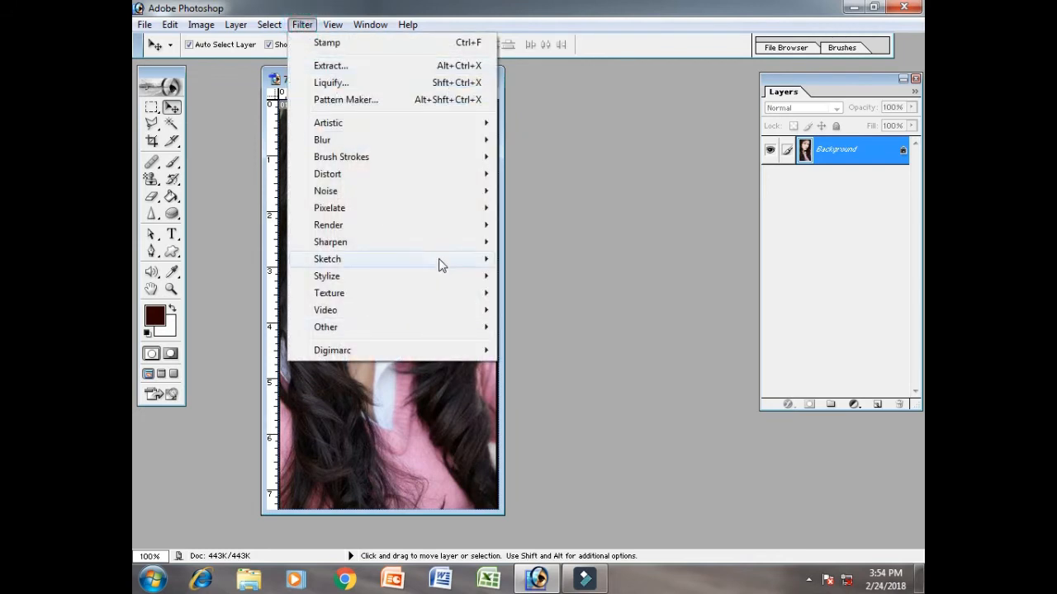
{"action": "mouse_move", "coordinate": [439, 266]}
{"action": "left_click", "coordinate": [578, 464]}
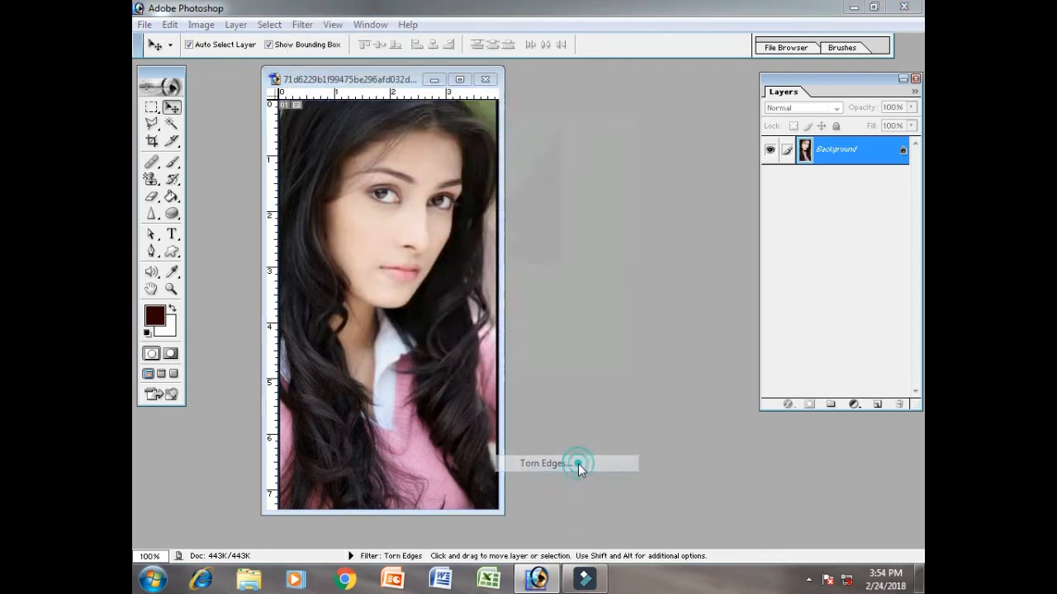
{"action": "left_click", "coordinate": [604, 131]}
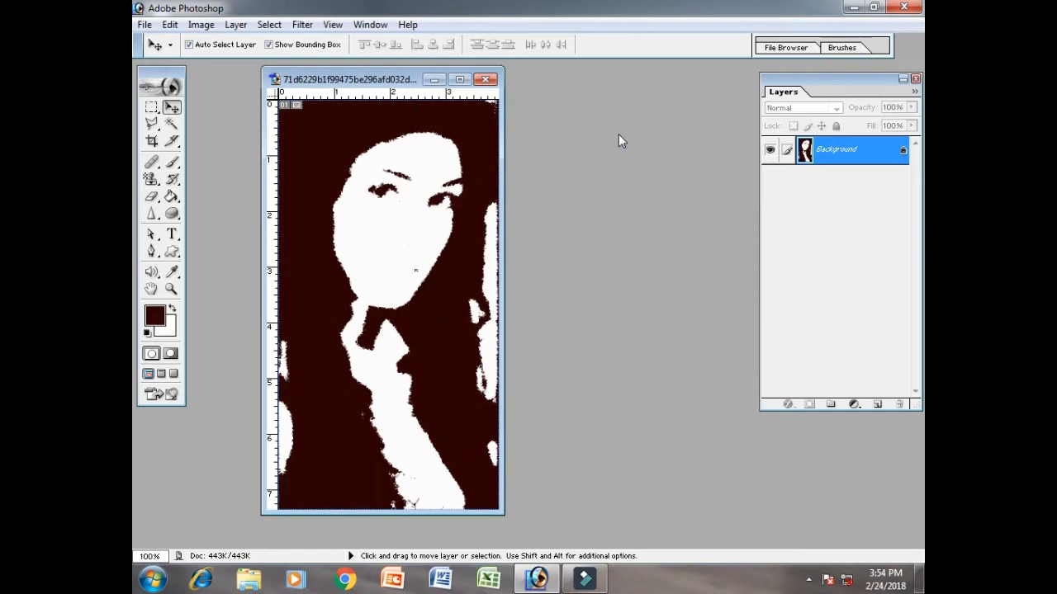
Step: Undo the Torn Edges filter, and try the Water Paper sketch filter with fiber length 15, brightness 60 and contrast 80 before undoing it too
{"action": "key", "text": "ctrl+z"}
{"action": "left_click", "coordinate": [300, 24]}
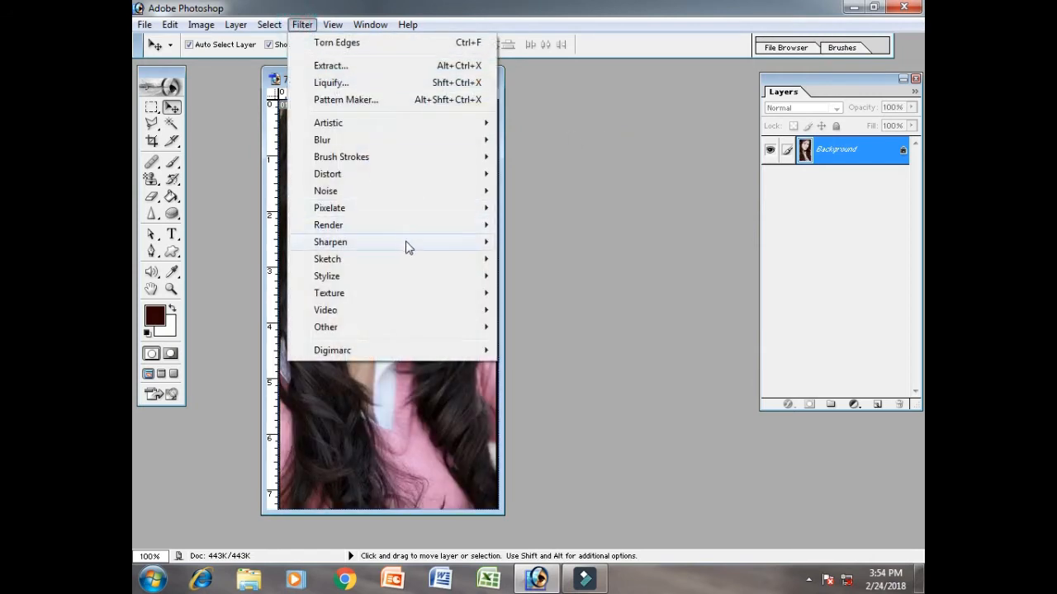
{"action": "mouse_move", "coordinate": [445, 263]}
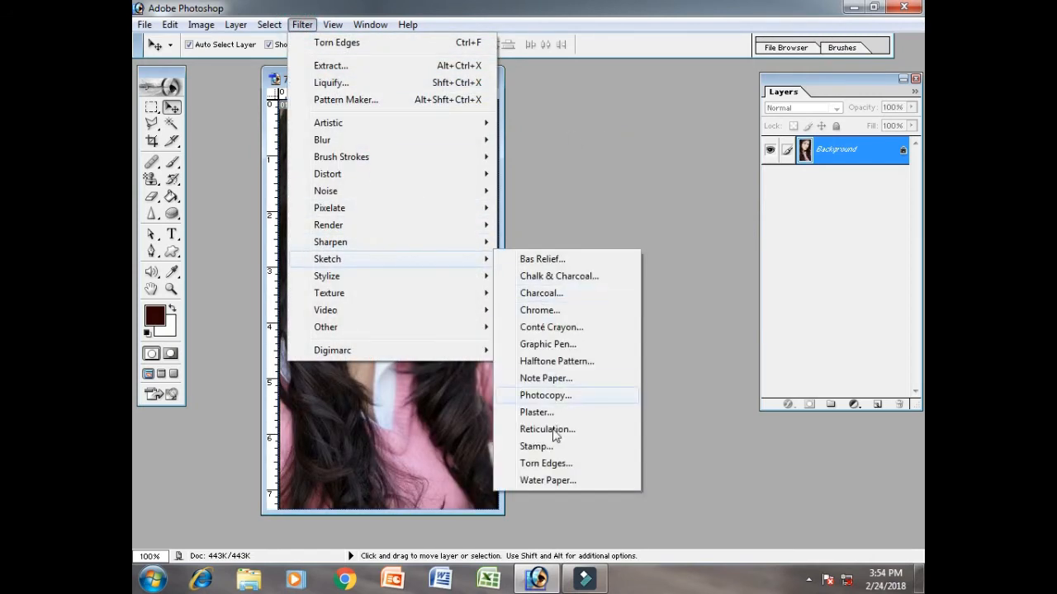
{"action": "left_click", "coordinate": [549, 480]}
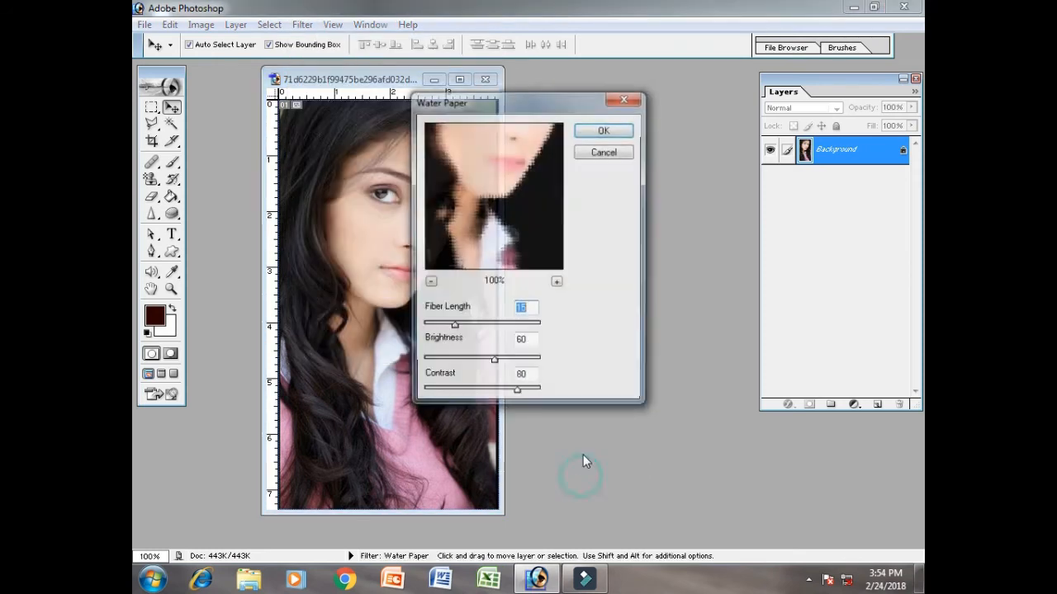
{"action": "left_click", "coordinate": [605, 131]}
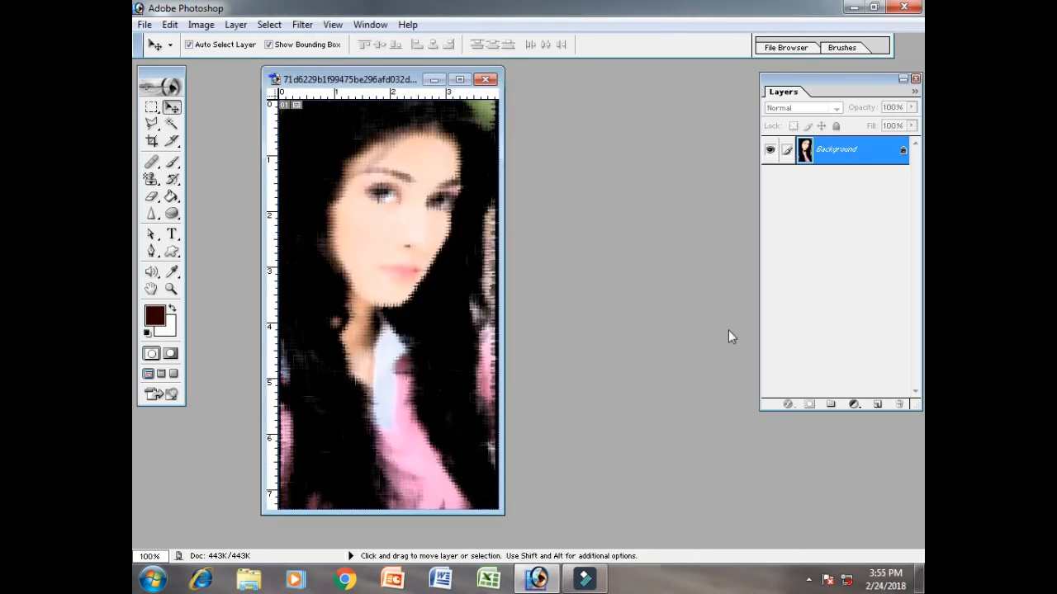
{"action": "key", "text": "ctrl+z"}
Step: Compare the four Diffuse modes on the portrait and apply the Diffuse filter in Lighten Only mode
{"action": "left_click", "coordinate": [302, 25]}
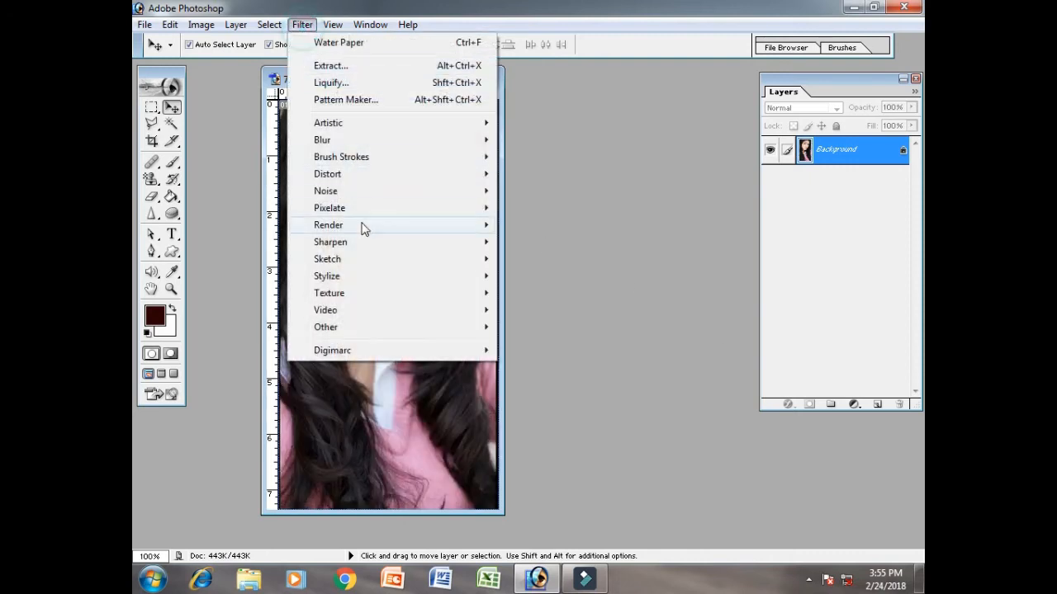
{"action": "mouse_move", "coordinate": [380, 258]}
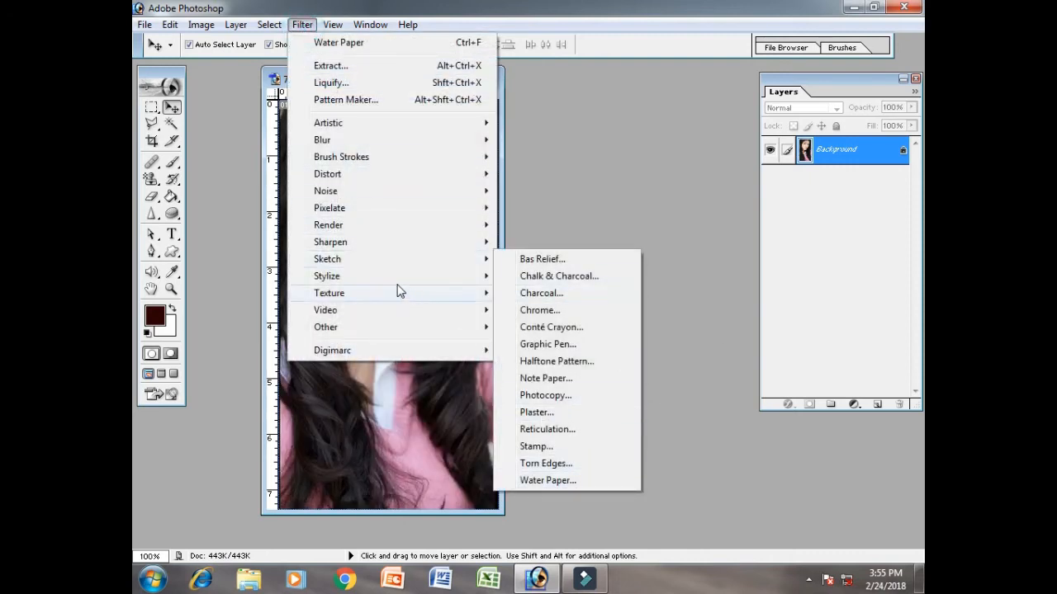
{"action": "mouse_move", "coordinate": [383, 276]}
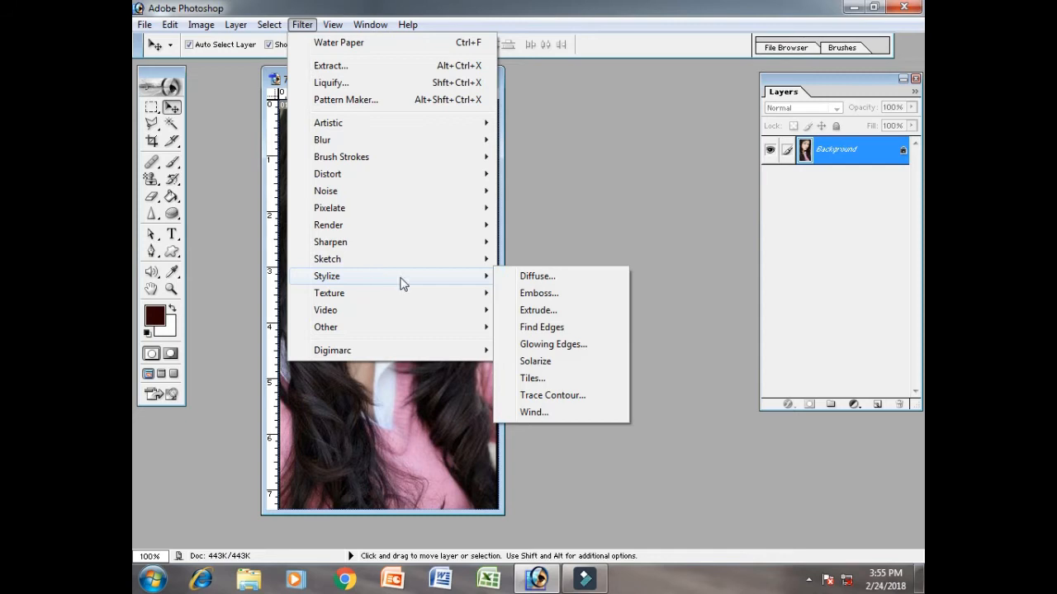
{"action": "left_click", "coordinate": [580, 284]}
{"action": "left_click", "coordinate": [431, 373]}
{"action": "left_click", "coordinate": [430, 388]}
{"action": "left_click", "coordinate": [430, 404]}
{"action": "left_click", "coordinate": [428, 421]}
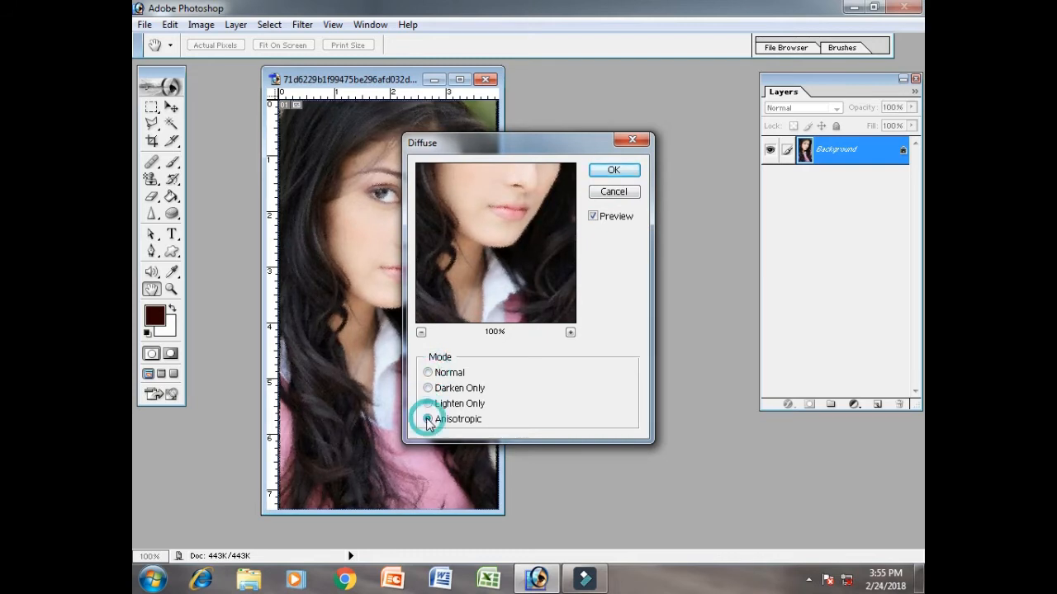
{"action": "left_click", "coordinate": [427, 404]}
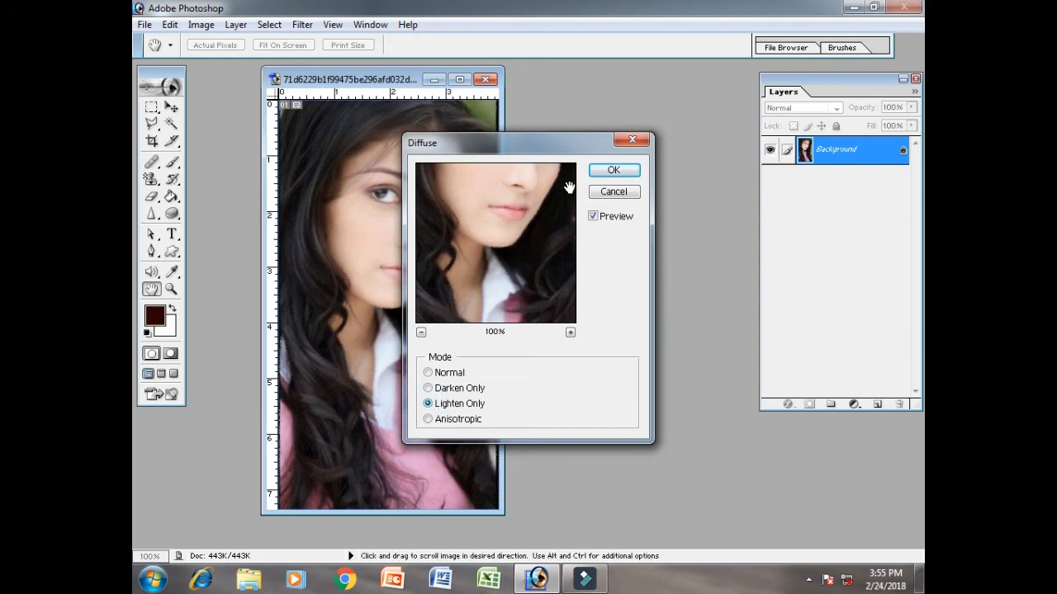
{"action": "left_click", "coordinate": [611, 170]}
{"action": "key", "text": "v"}
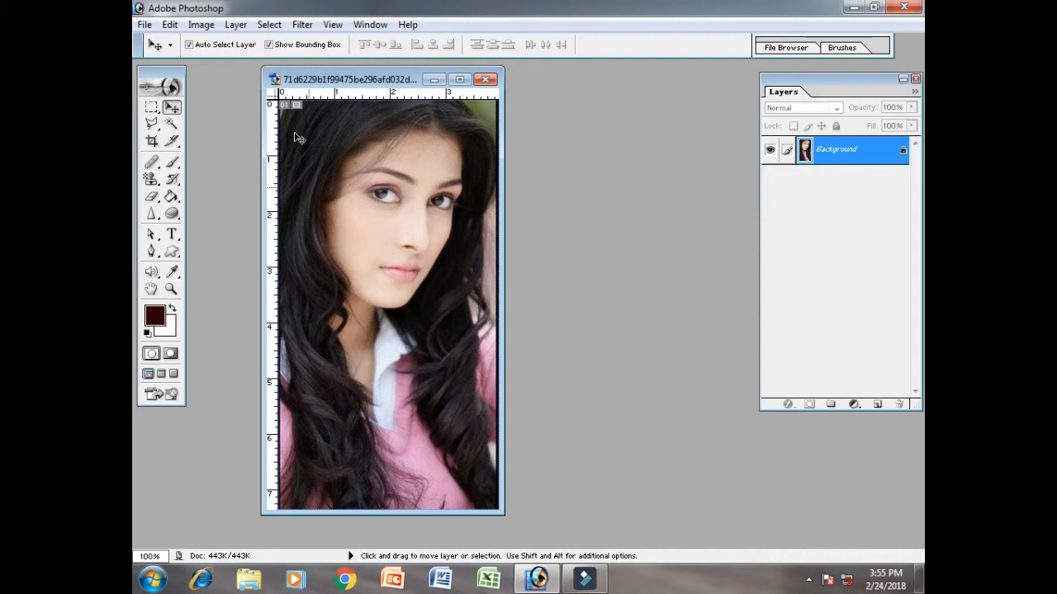
Step: Try the Emboss filter on the portrait with angle 135°, height 1 pixel and amount 395%, and cancel it
{"action": "left_click", "coordinate": [302, 24]}
{"action": "mouse_move", "coordinate": [369, 281]}
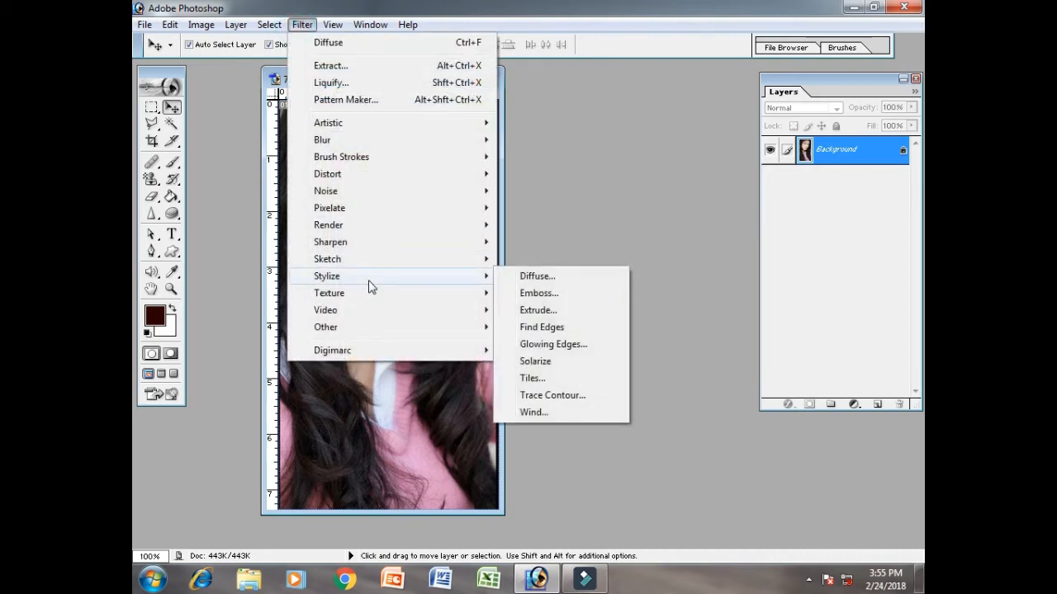
{"action": "left_click", "coordinate": [558, 294]}
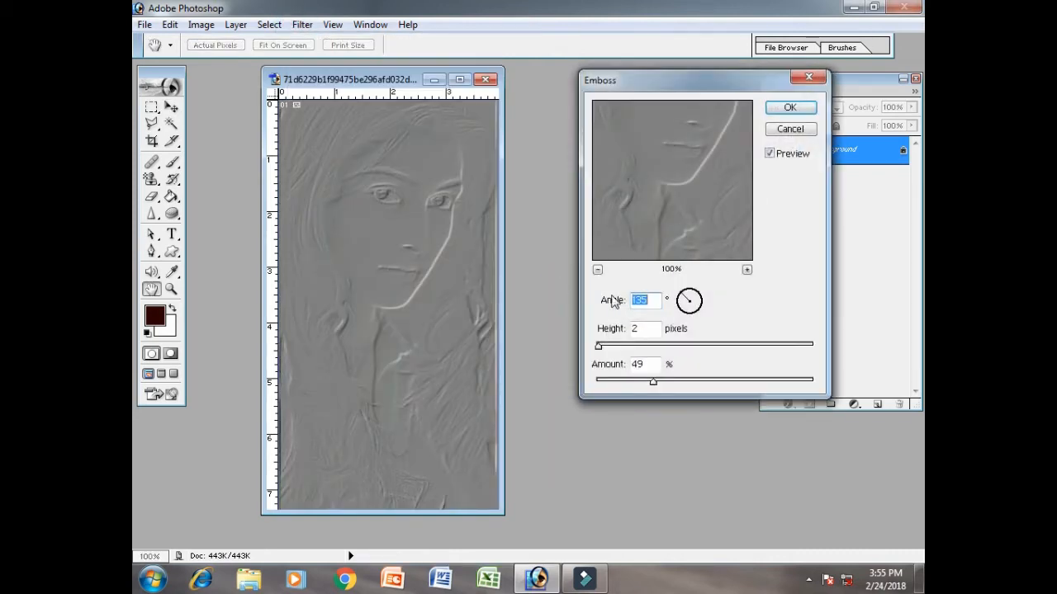
{"action": "mouse_move", "coordinate": [598, 345]}
{"action": "left_mouse_down"}
{"action": "mouse_move", "coordinate": [710, 347]}
{"action": "mouse_move", "coordinate": [599, 347]}
{"action": "left_mouse_up"}
{"action": "left_click", "coordinate": [667, 343]}
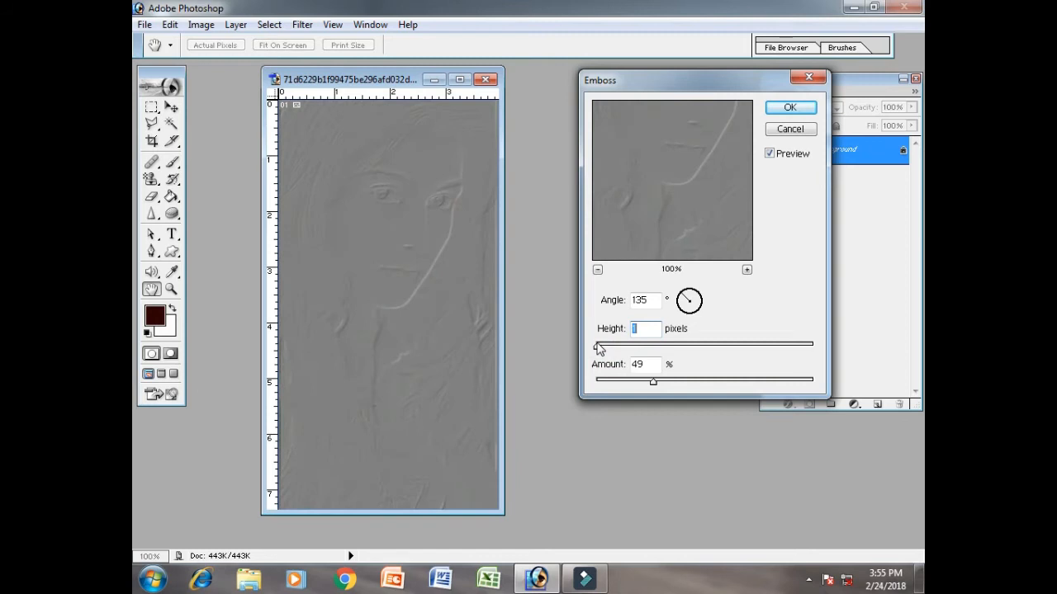
{"action": "left_click_drag", "start_coordinate": [654, 384], "coordinate": [806, 385]}
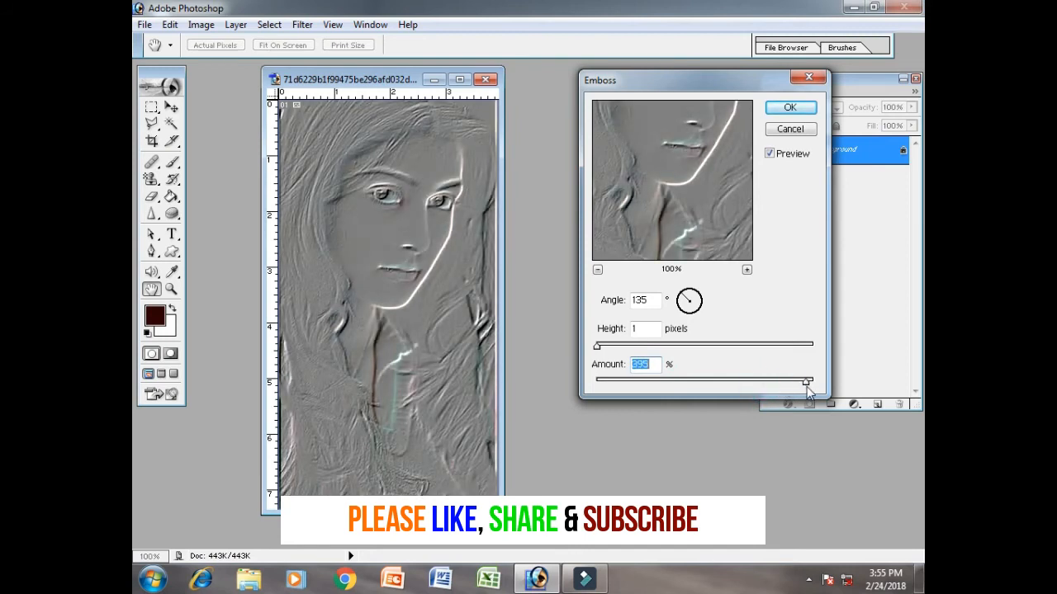
{"action": "left_click", "coordinate": [789, 129]}
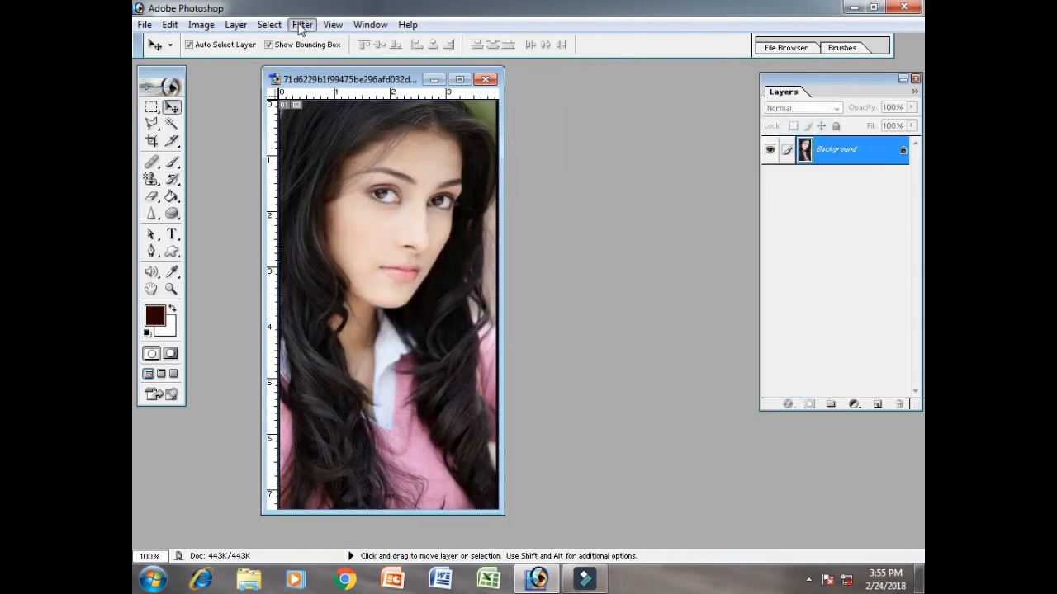
Step: Try the Extrude filter on the portrait with its preset size of 30 pixels and random depth of 30, and undo it
{"action": "left_click", "coordinate": [302, 25]}
{"action": "mouse_move", "coordinate": [451, 276]}
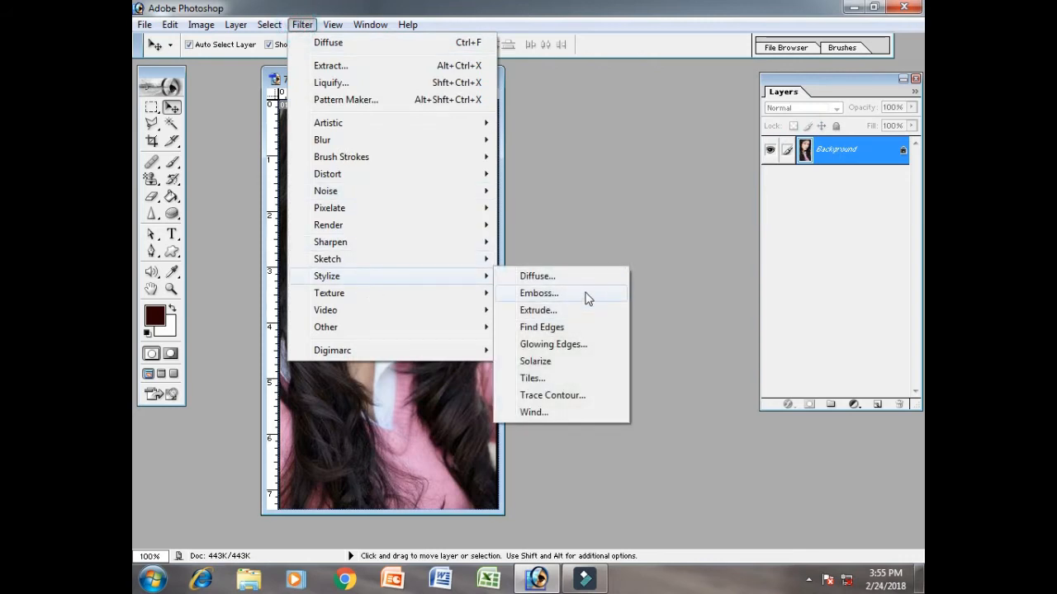
{"action": "left_click", "coordinate": [568, 310]}
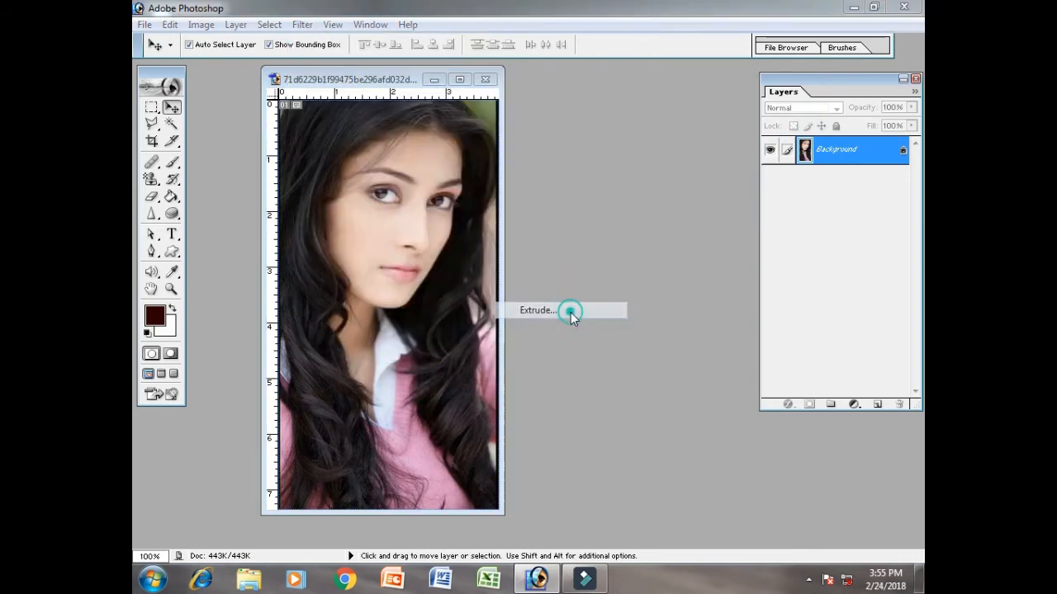
{"action": "left_click", "coordinate": [639, 175]}
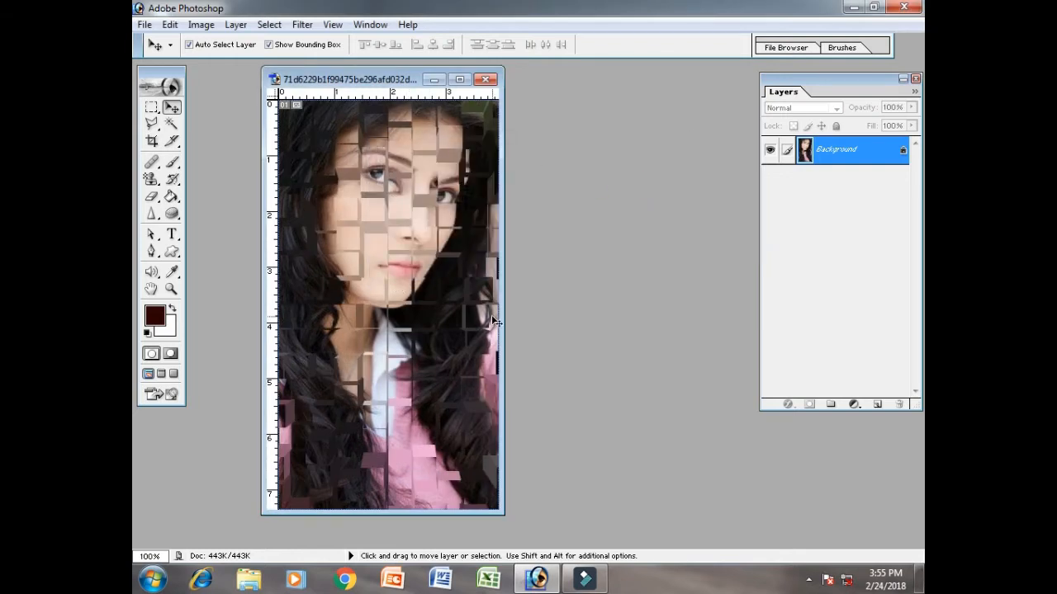
{"action": "key", "text": "ctrl+z"}
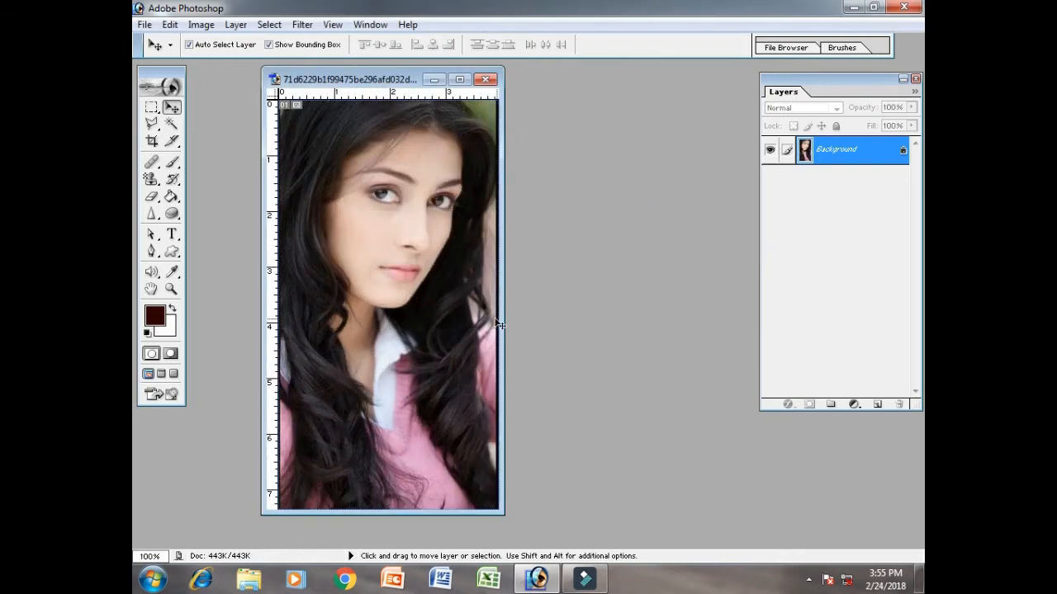
Step: Try the Extrude filter with Blocks, size 10 pixels and random depth 10 on the portrait, and undo it
{"action": "left_click", "coordinate": [303, 25]}
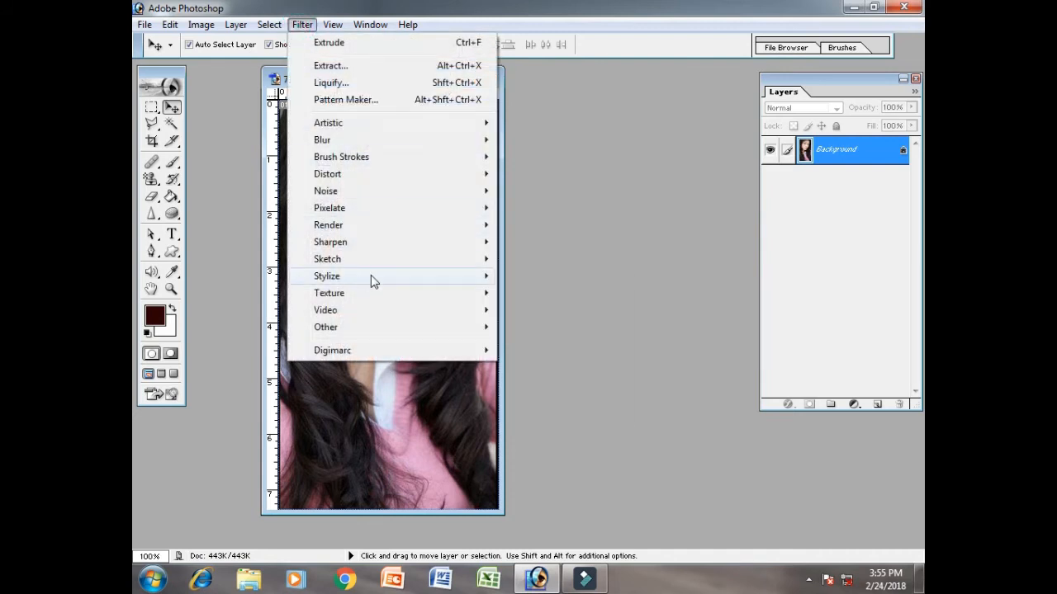
{"action": "mouse_move", "coordinate": [370, 276]}
{"action": "left_click", "coordinate": [546, 311]}
{"action": "left_click", "coordinate": [484, 173]}
{"action": "left_click", "coordinate": [420, 172]}
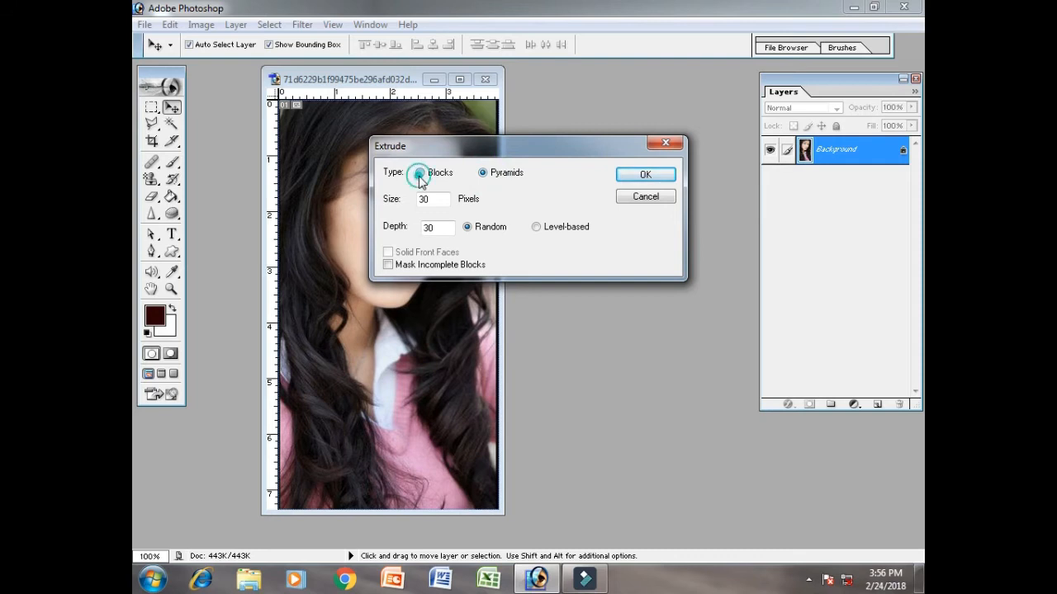
{"action": "double_click", "coordinate": [434, 198]}
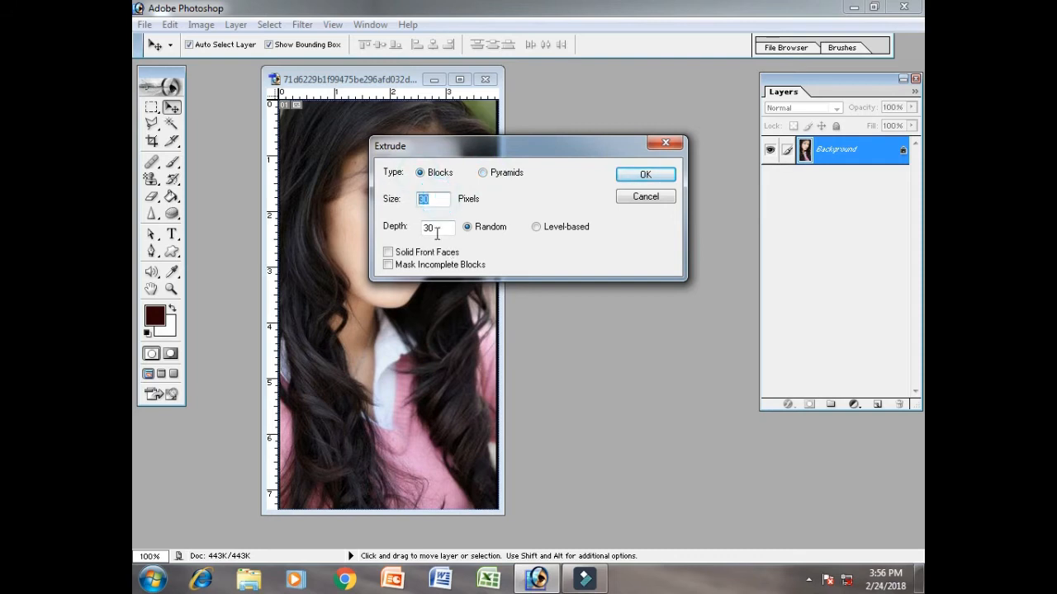
{"action": "type", "text": "10"}
{"action": "double_click", "coordinate": [429, 228]}
{"action": "type", "text": "1"}
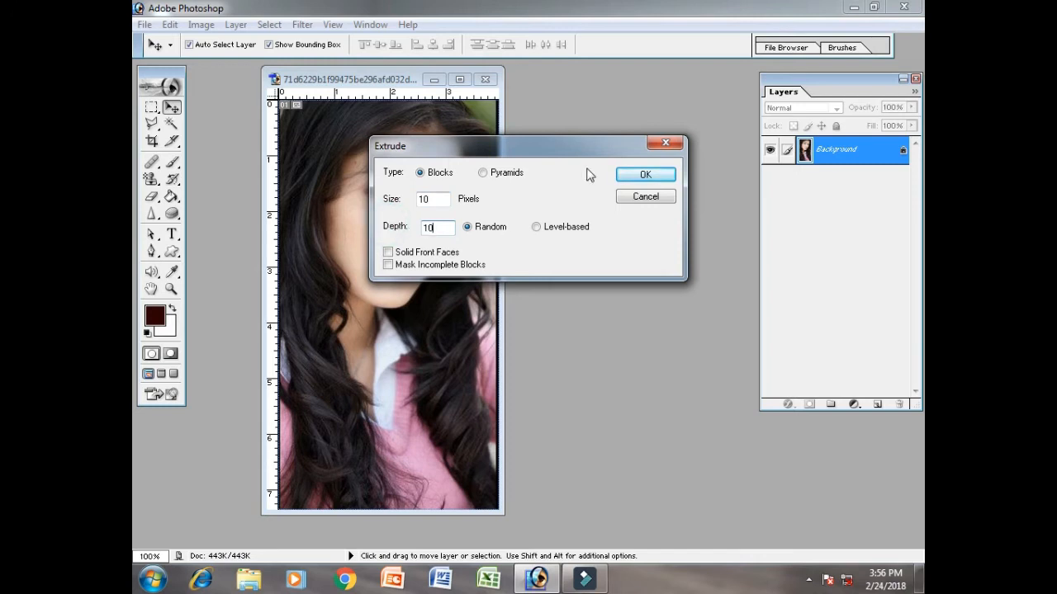
{"action": "left_click", "coordinate": [644, 176]}
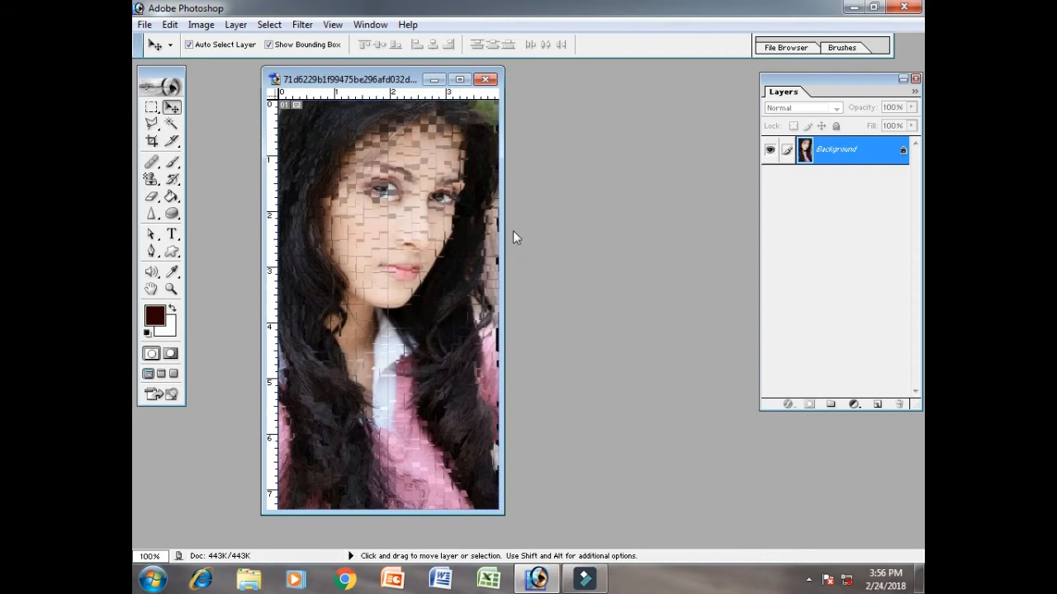
{"action": "key", "text": "ctrl+z"}
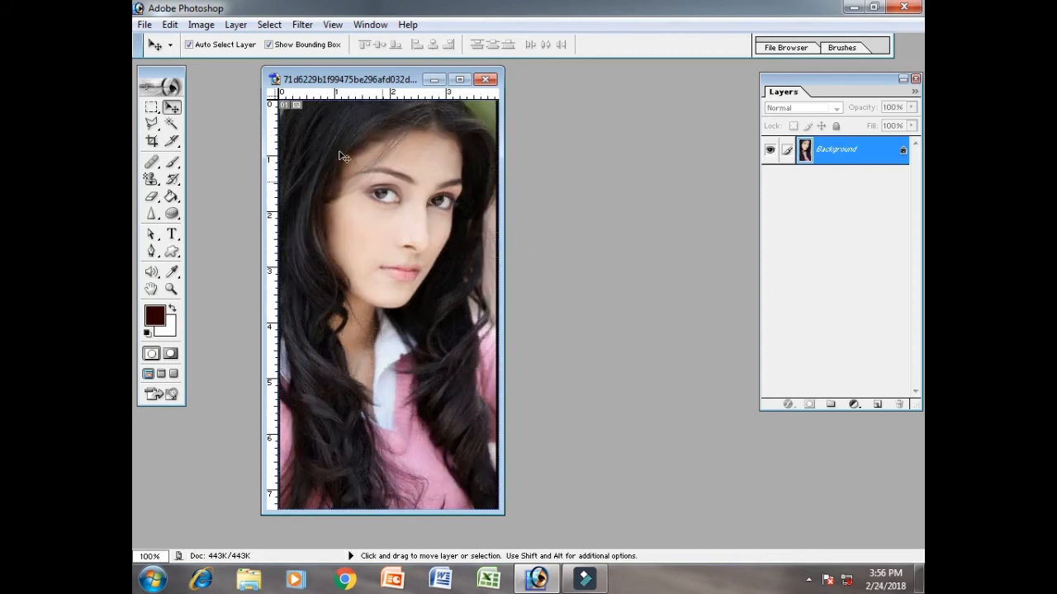
Step: Try the Find Edges stylize filter on the portrait, and undo it
{"action": "left_click", "coordinate": [302, 24]}
{"action": "mouse_move", "coordinate": [382, 279]}
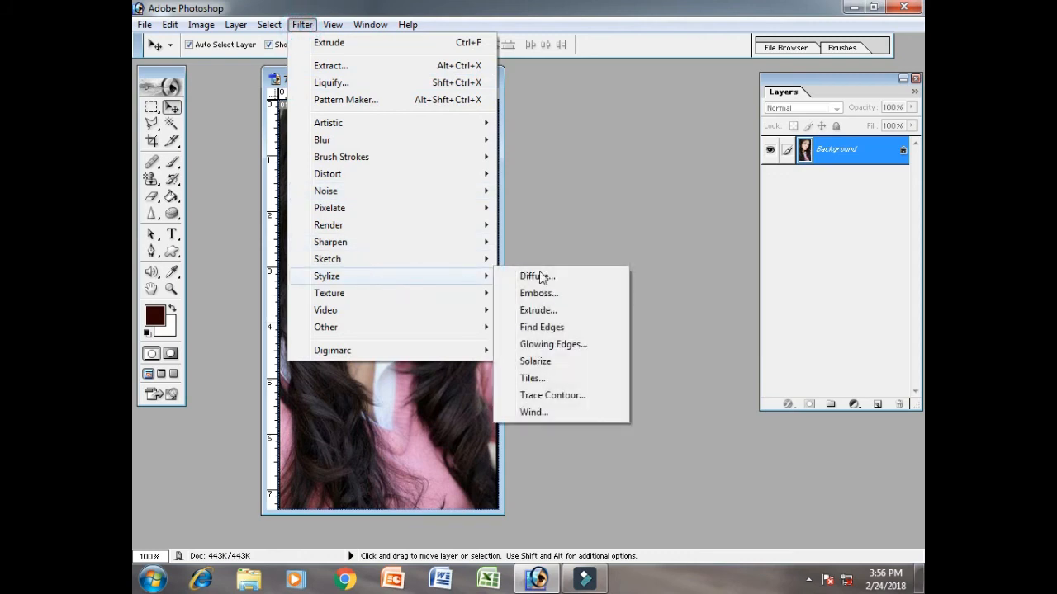
{"action": "left_click", "coordinate": [542, 327]}
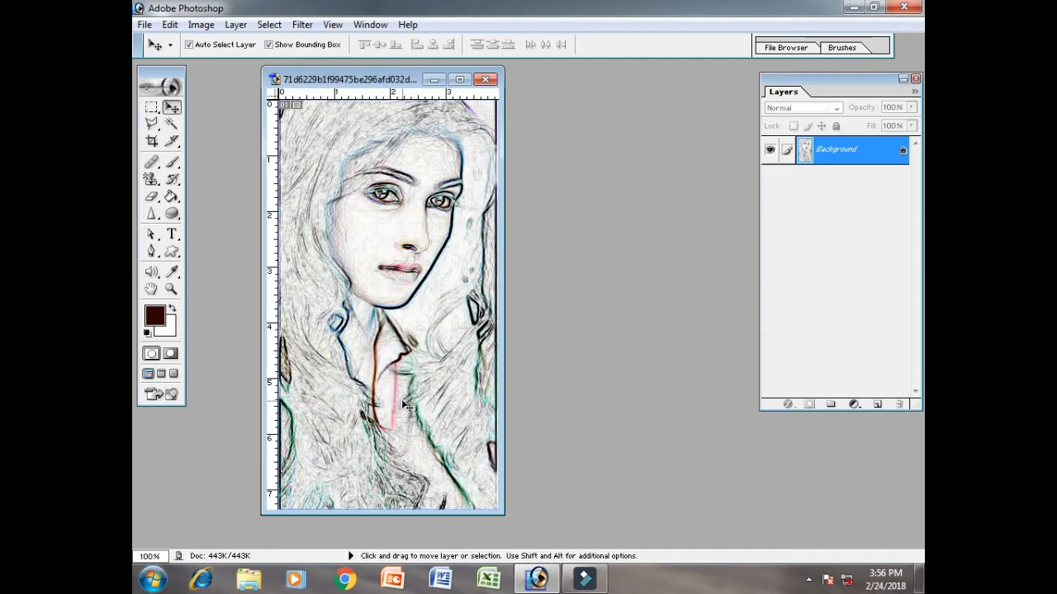
{"action": "key", "text": "ctrl+z"}
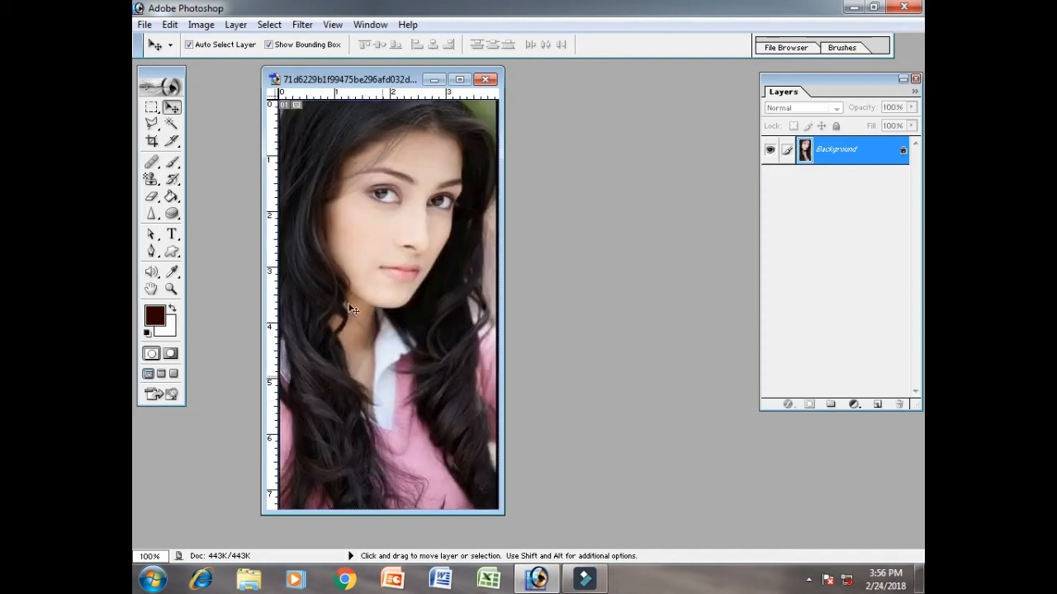
Step: Try the Glowing Edges stylize filter on the portrait with edge brightness 6 and smoothness 5, and undo it
{"action": "left_click", "coordinate": [302, 23]}
{"action": "mouse_move", "coordinate": [372, 281]}
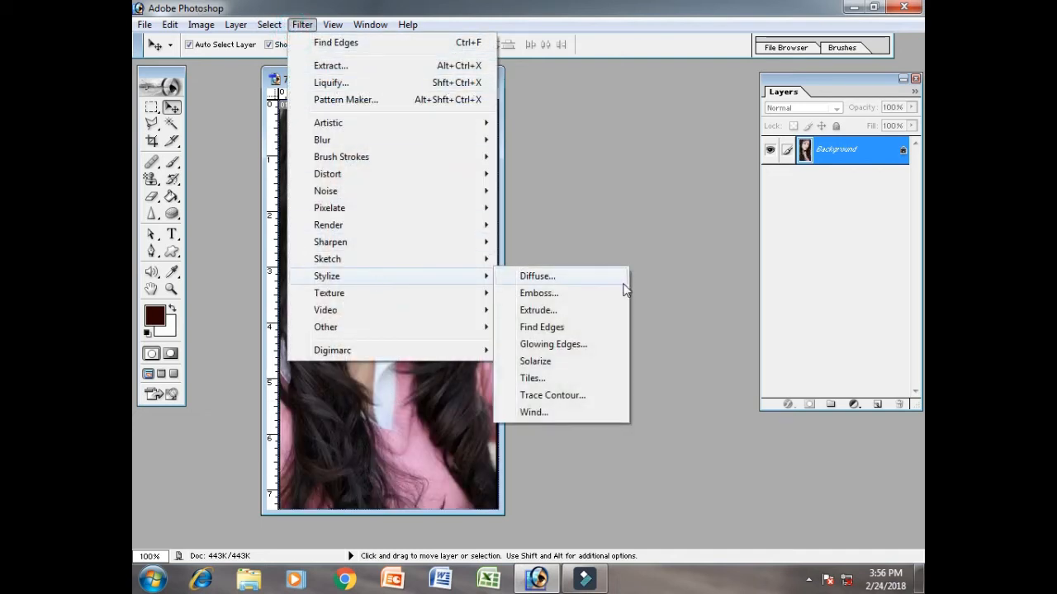
{"action": "left_click", "coordinate": [586, 346]}
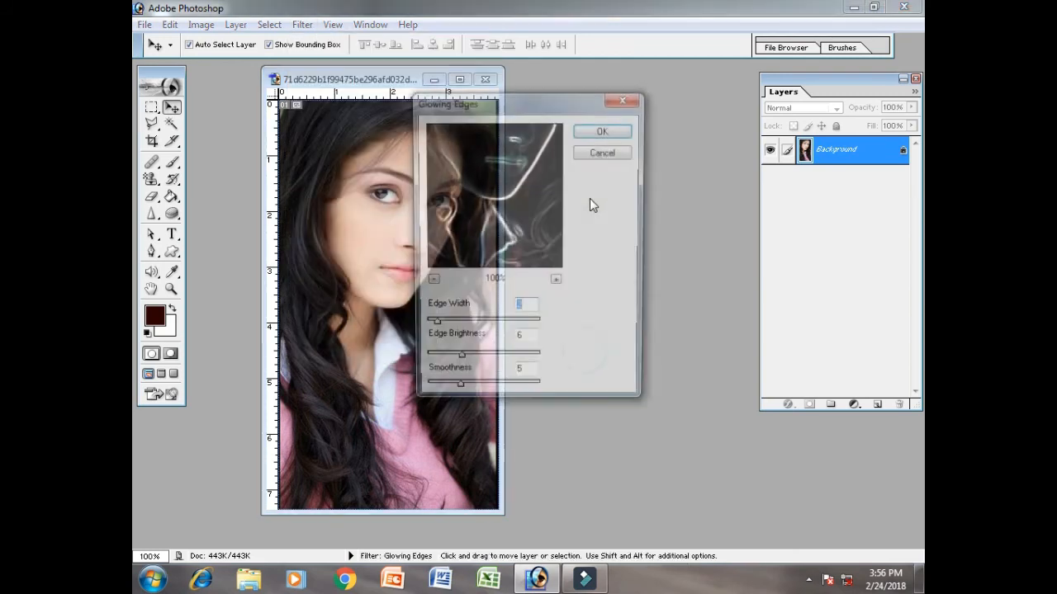
{"action": "left_click", "coordinate": [604, 130]}
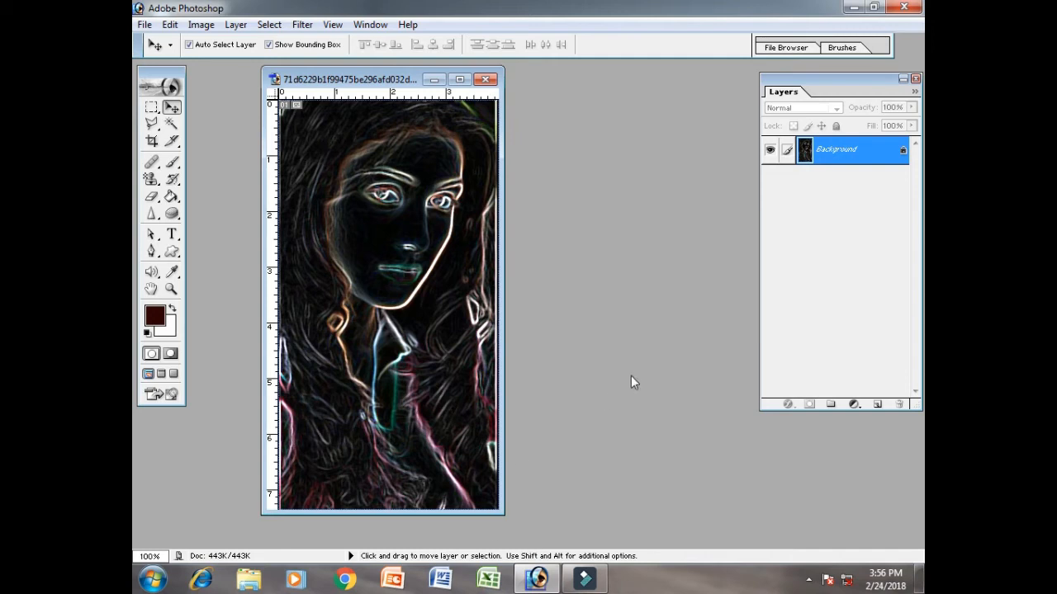
{"action": "key", "text": "ctrl+z"}
Step: Try the Solarize stylize filter on the portrait, and undo it
{"action": "left_click", "coordinate": [304, 28]}
{"action": "mouse_move", "coordinate": [389, 279]}
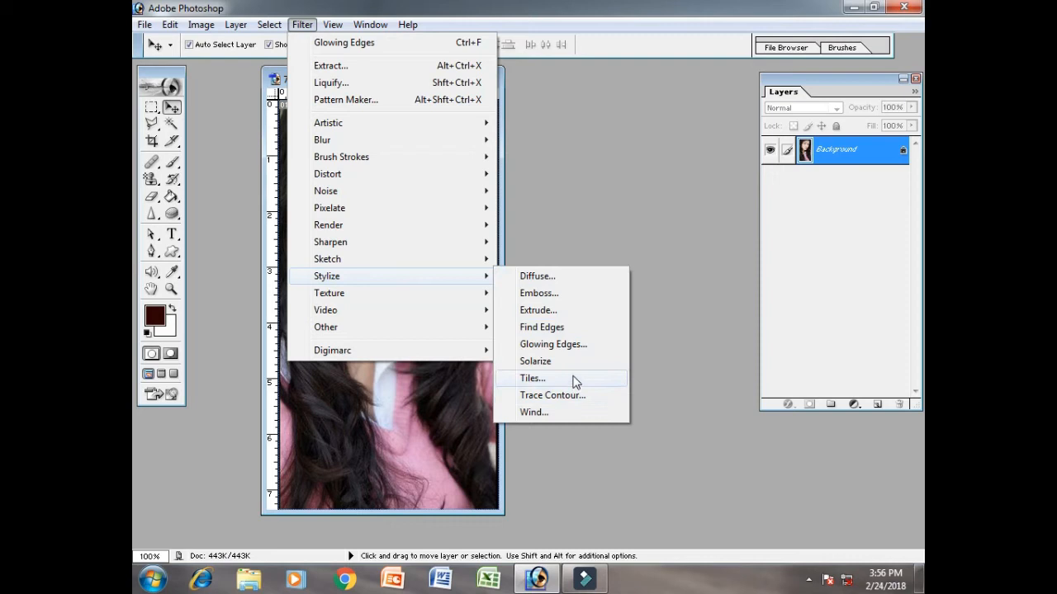
{"action": "left_click", "coordinate": [575, 362]}
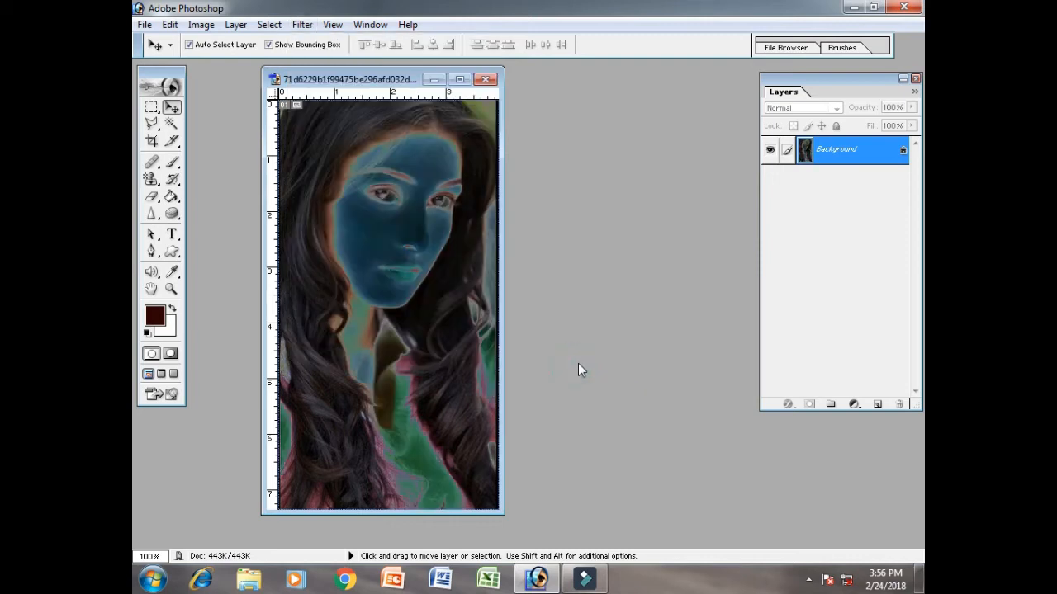
{"action": "key", "text": "ctrl+z"}
Step: Try the Tiles stylize filter on the portrait with 10 tiles, 10% maximum offset and background color fill, and undo it
{"action": "left_click", "coordinate": [302, 24]}
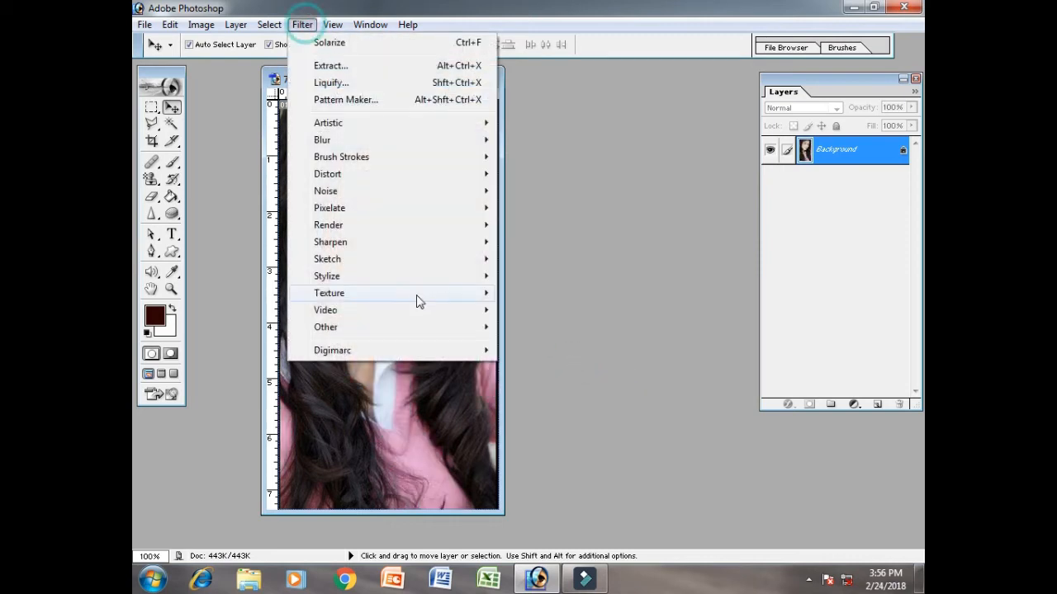
{"action": "mouse_move", "coordinate": [421, 279]}
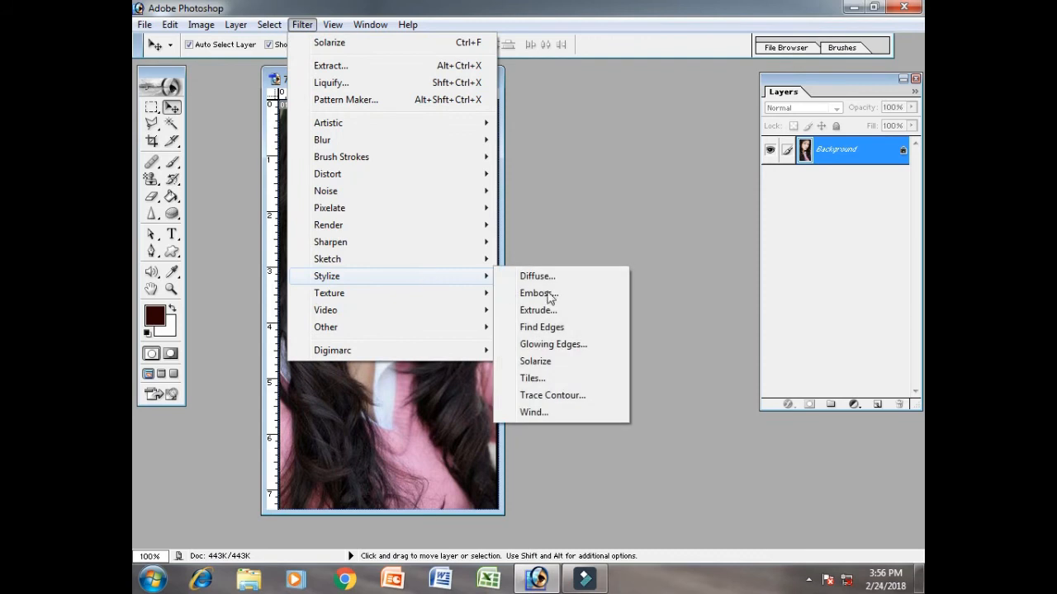
{"action": "left_click", "coordinate": [548, 382]}
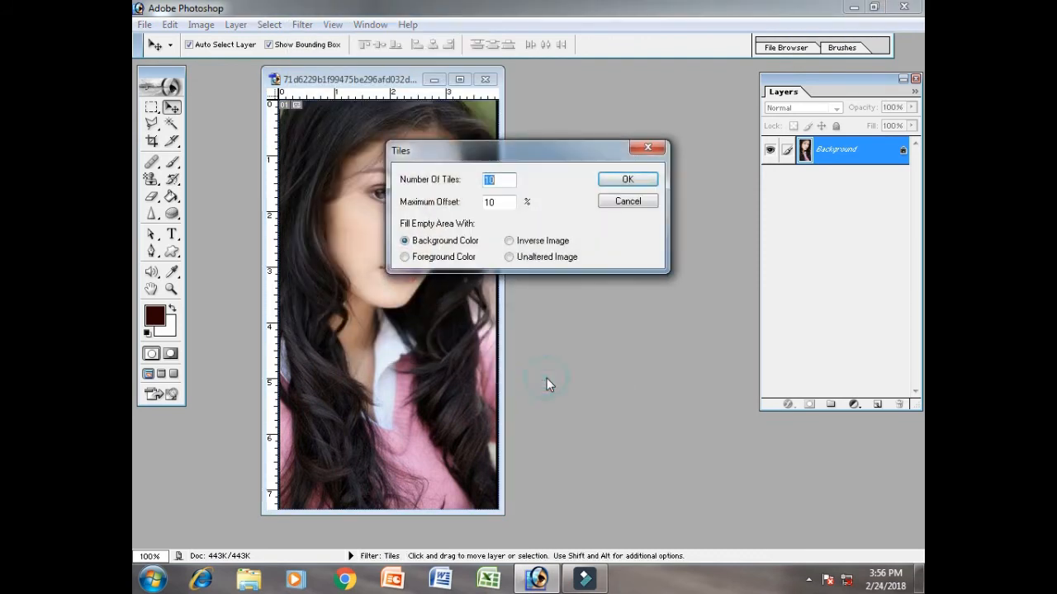
{"action": "left_click", "coordinate": [633, 180]}
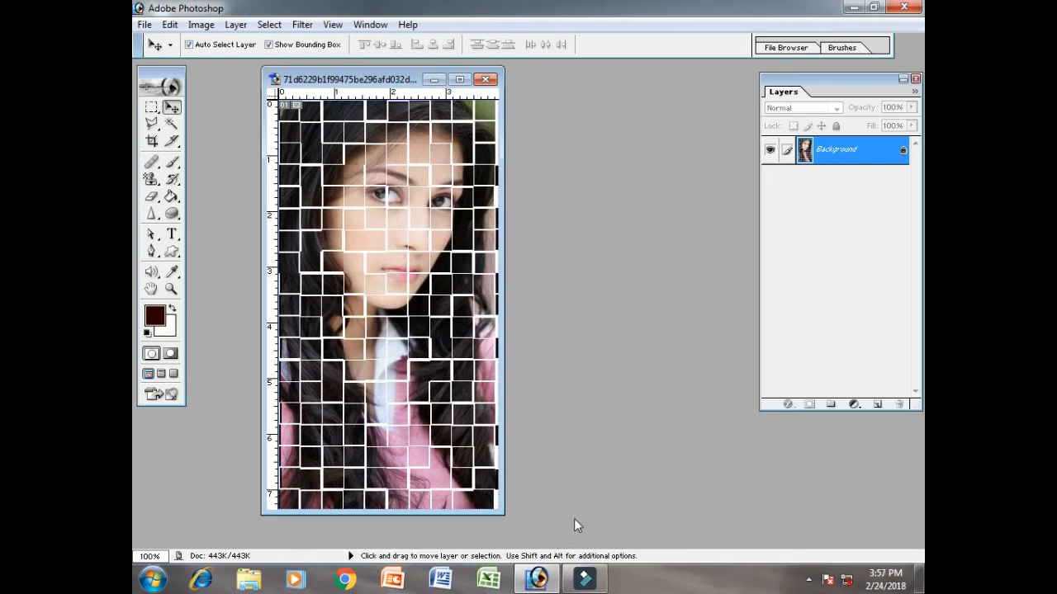
{"action": "key", "text": "ctrl+z"}
Step: Try the Tiles filter on the portrait with 5 tiles, 5% maximum offset and foreground color fill, and undo it
{"action": "left_click", "coordinate": [303, 24]}
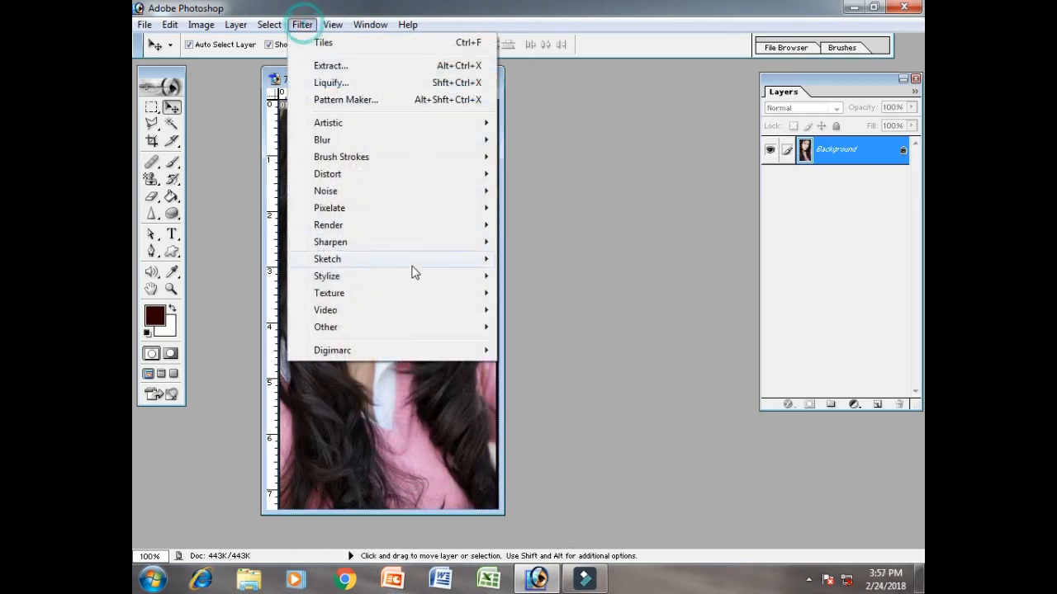
{"action": "mouse_move", "coordinate": [431, 278]}
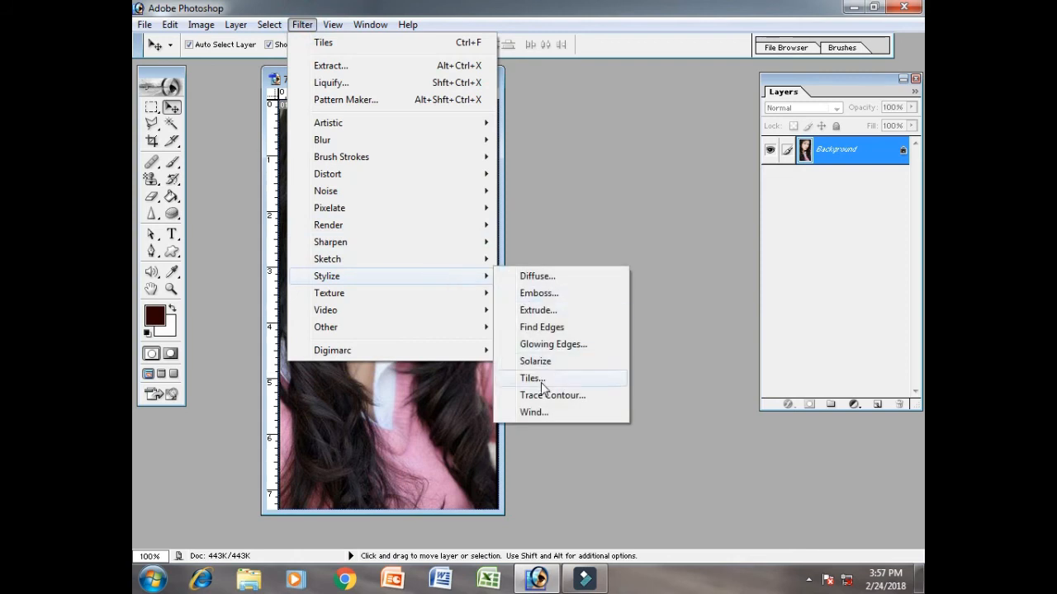
{"action": "left_click", "coordinate": [590, 376]}
{"action": "type", "text": "5"}
{"action": "double_click", "coordinate": [496, 201]}
{"action": "type", "text": "5"}
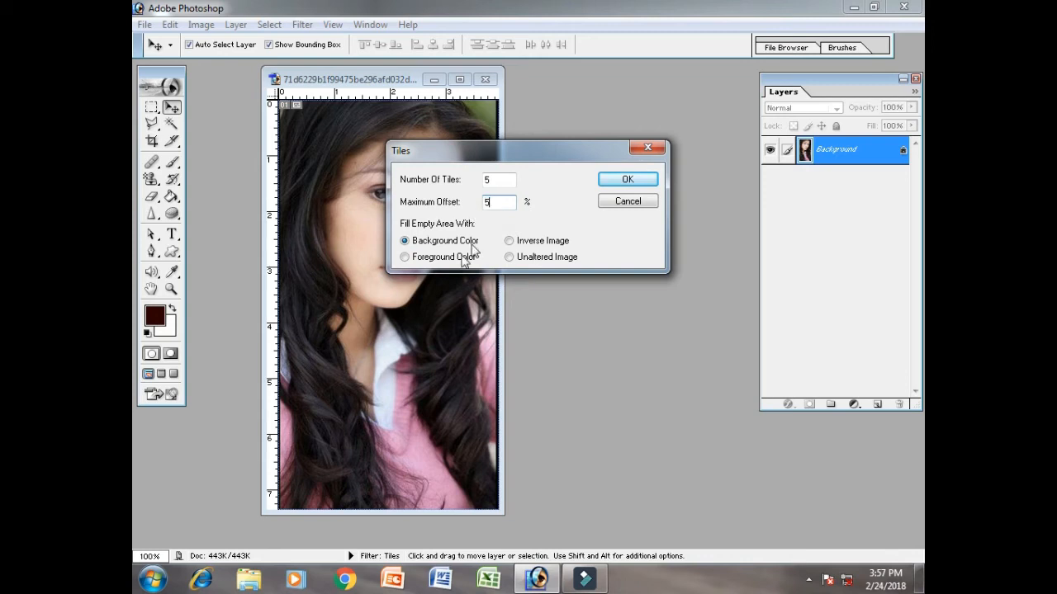
{"action": "left_click", "coordinate": [404, 257]}
{"action": "left_click", "coordinate": [522, 240]}
{"action": "left_click", "coordinate": [513, 257]}
{"action": "left_click", "coordinate": [411, 242]}
{"action": "left_click", "coordinate": [413, 256]}
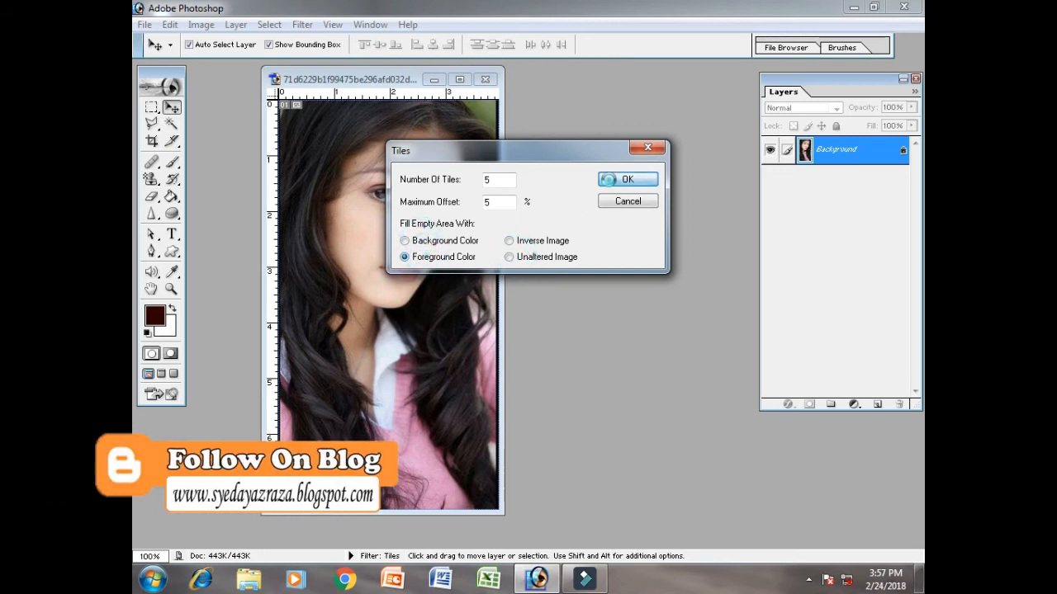
{"action": "left_click", "coordinate": [608, 180]}
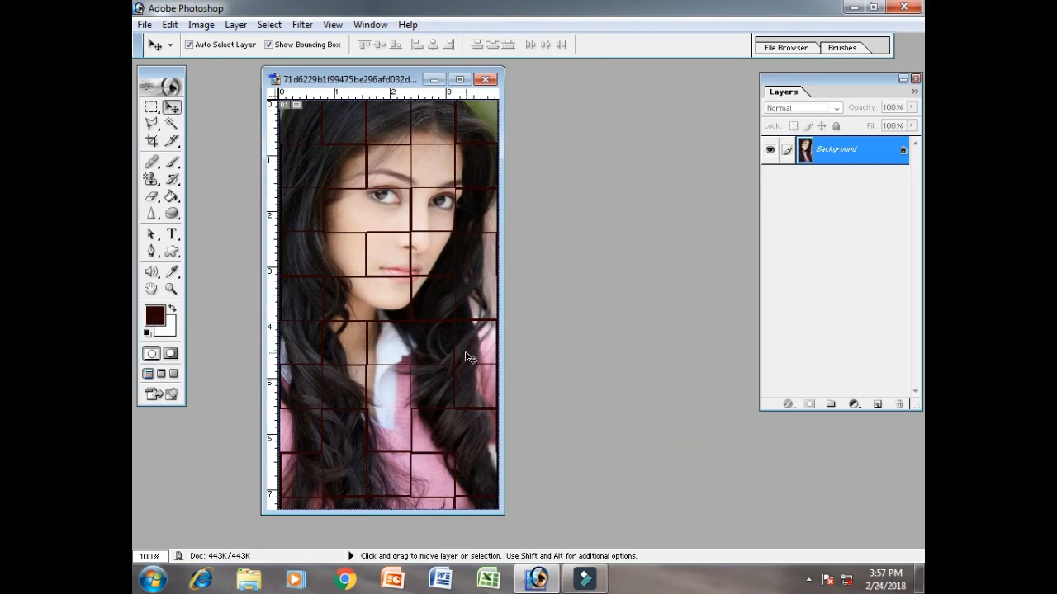
{"action": "key", "text": "ctrl+z"}
Step: Try the Trace Contour stylize filter on the portrait at levels 80 and 17, comparing Lower and Upper edges, and cancel it
{"action": "left_click", "coordinate": [302, 25]}
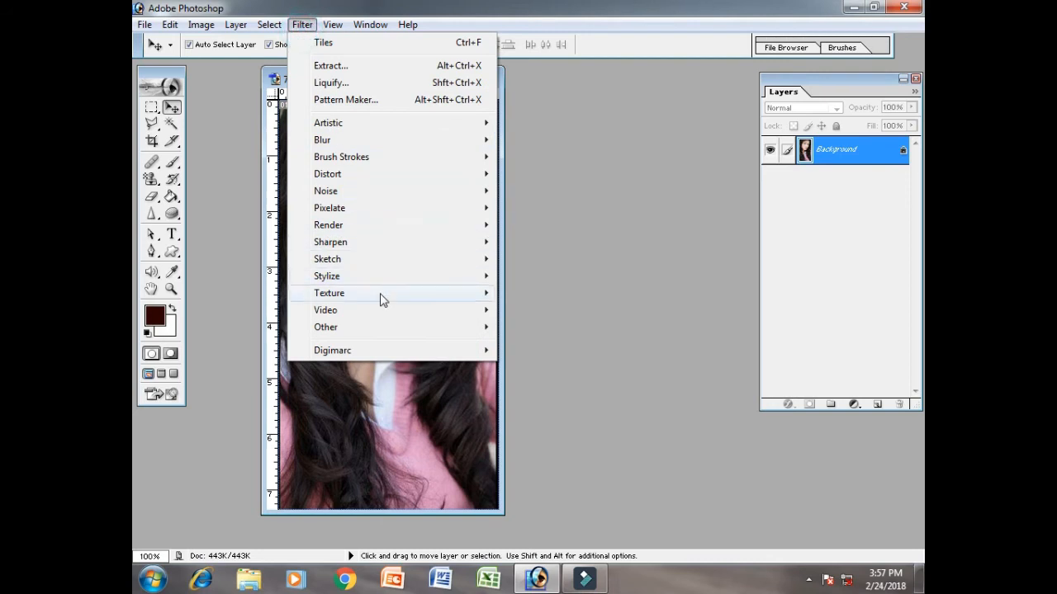
{"action": "mouse_move", "coordinate": [400, 277]}
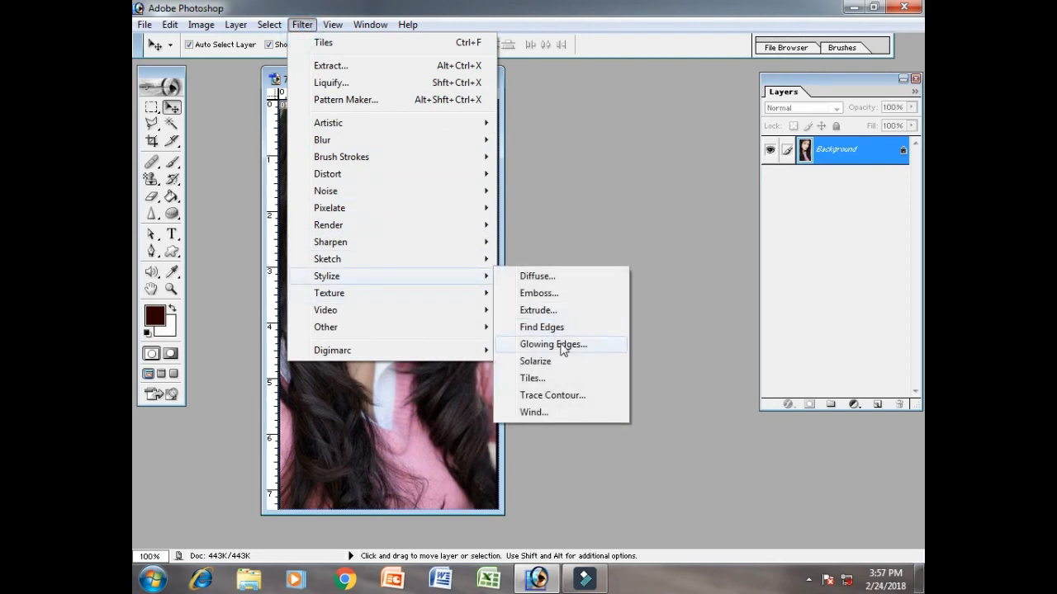
{"action": "left_click", "coordinate": [600, 399]}
{"action": "mouse_move", "coordinate": [347, 182]}
{"action": "left_mouse_down"}
{"action": "mouse_move", "coordinate": [635, 59]}
{"action": "mouse_move", "coordinate": [650, 63]}
{"action": "left_mouse_up"}
{"action": "mouse_move", "coordinate": [688, 295]}
{"action": "left_mouse_down"}
{"action": "mouse_move", "coordinate": [607, 297]}
{"action": "mouse_move", "coordinate": [654, 301]}
{"action": "left_mouse_up"}
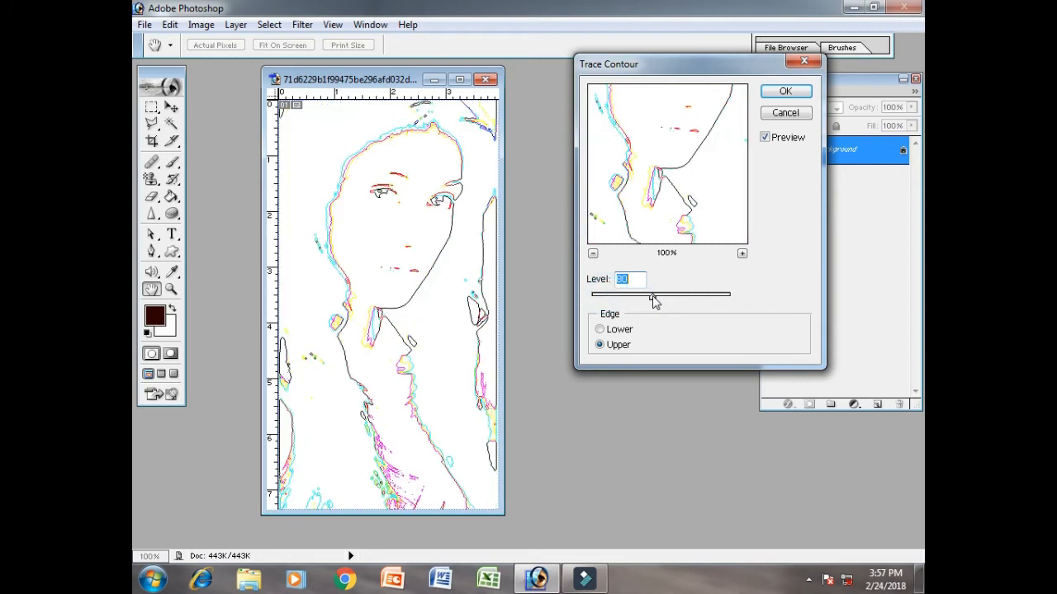
{"action": "left_click", "coordinate": [721, 295]}
{"action": "left_click_drag", "start_coordinate": [722, 295], "coordinate": [606, 299]}
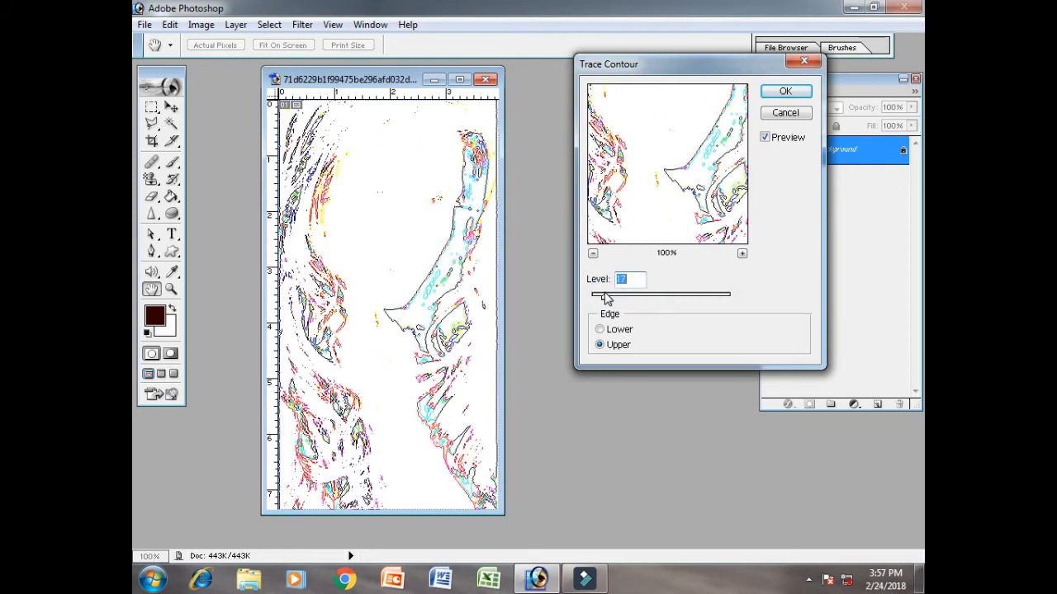
{"action": "left_click", "coordinate": [600, 330]}
{"action": "left_click", "coordinate": [599, 344]}
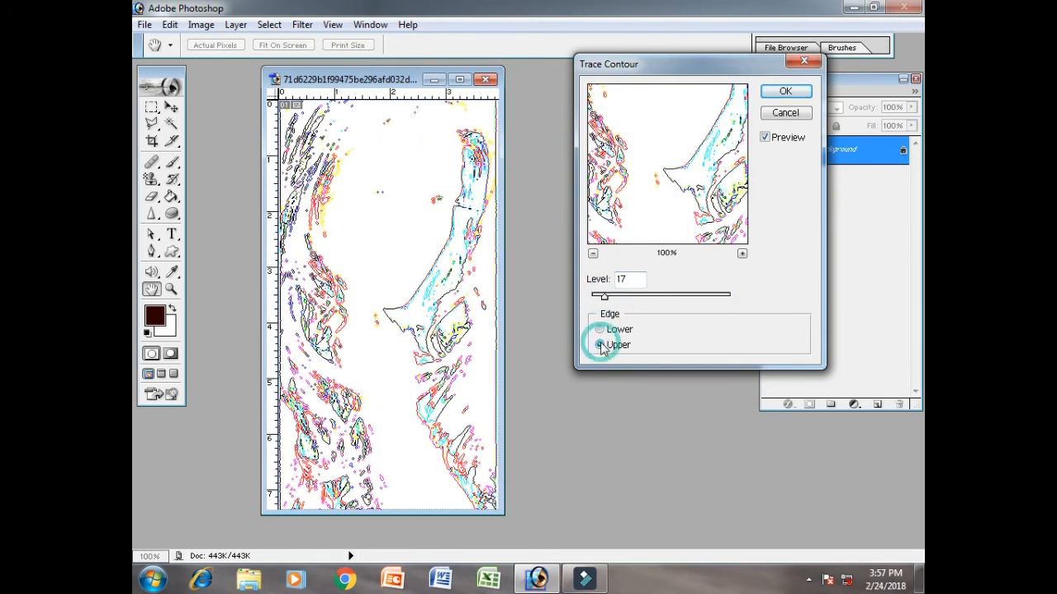
{"action": "left_click", "coordinate": [786, 113]}
{"action": "key", "text": "v"}
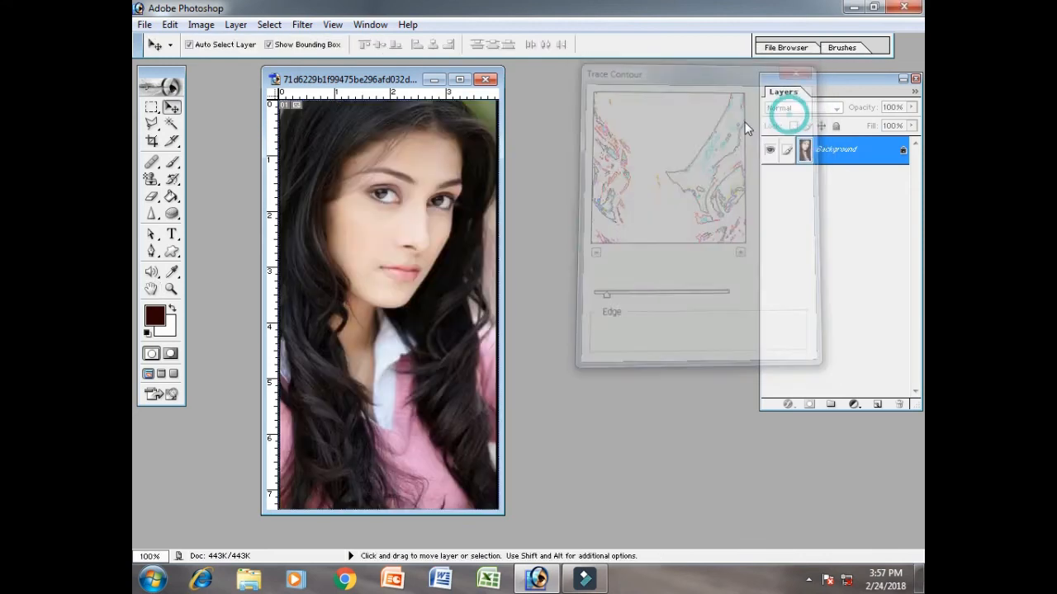
Step: Try the Wind stylize filter on the portrait with the Wind method from the right, and undo it
{"action": "left_click", "coordinate": [302, 24]}
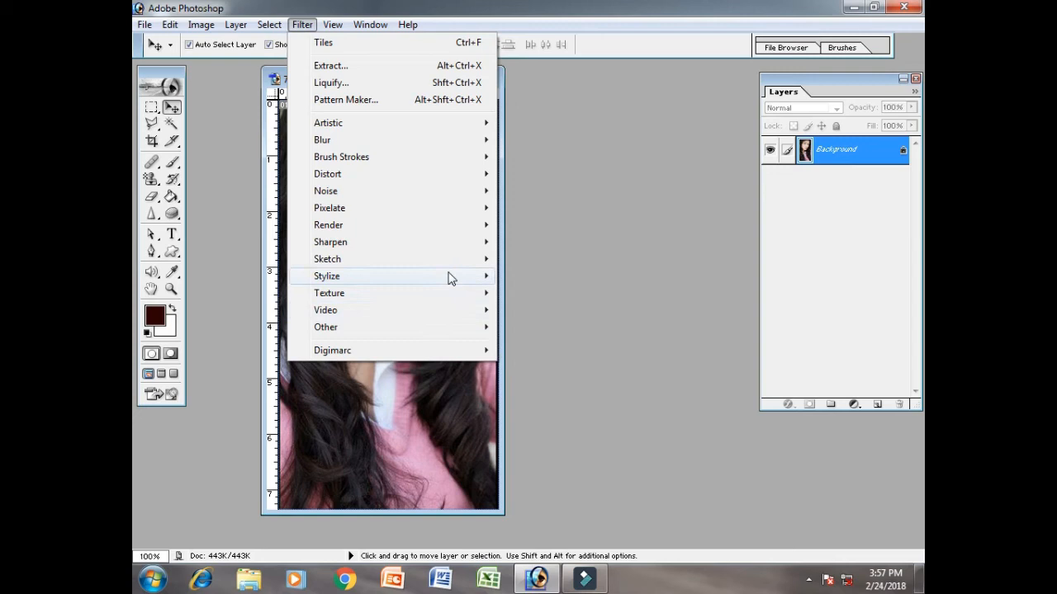
{"action": "mouse_move", "coordinate": [448, 278]}
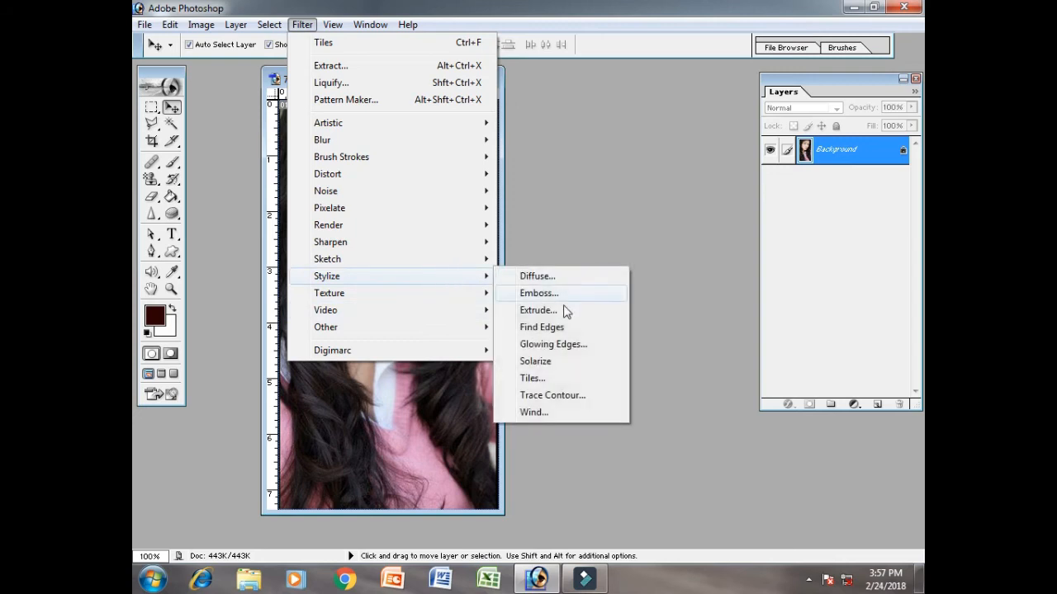
{"action": "left_click", "coordinate": [582, 411]}
{"action": "left_click", "coordinate": [601, 128]}
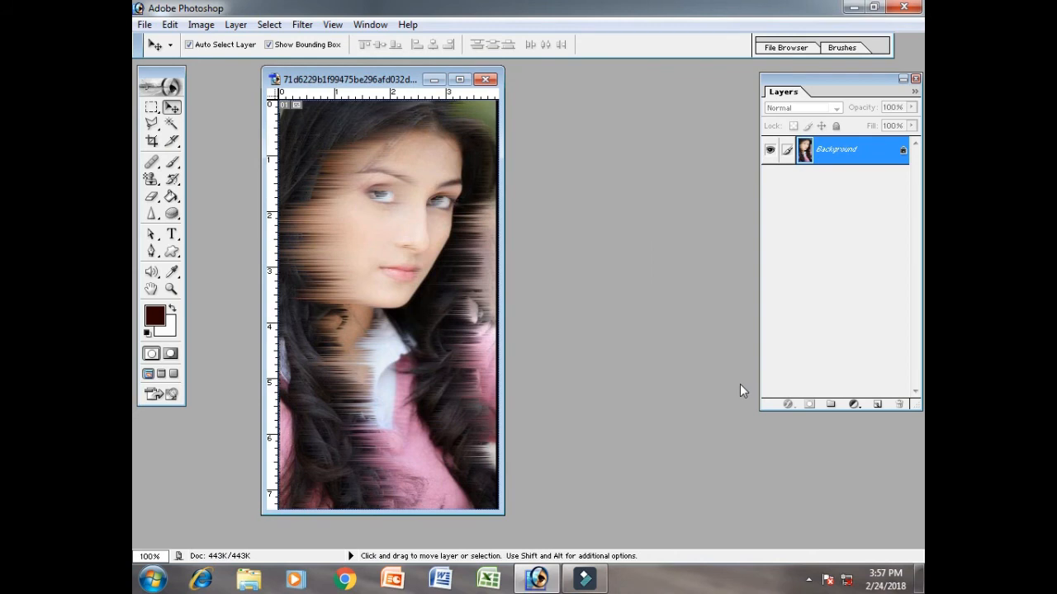
{"action": "key", "text": "ctrl+z"}
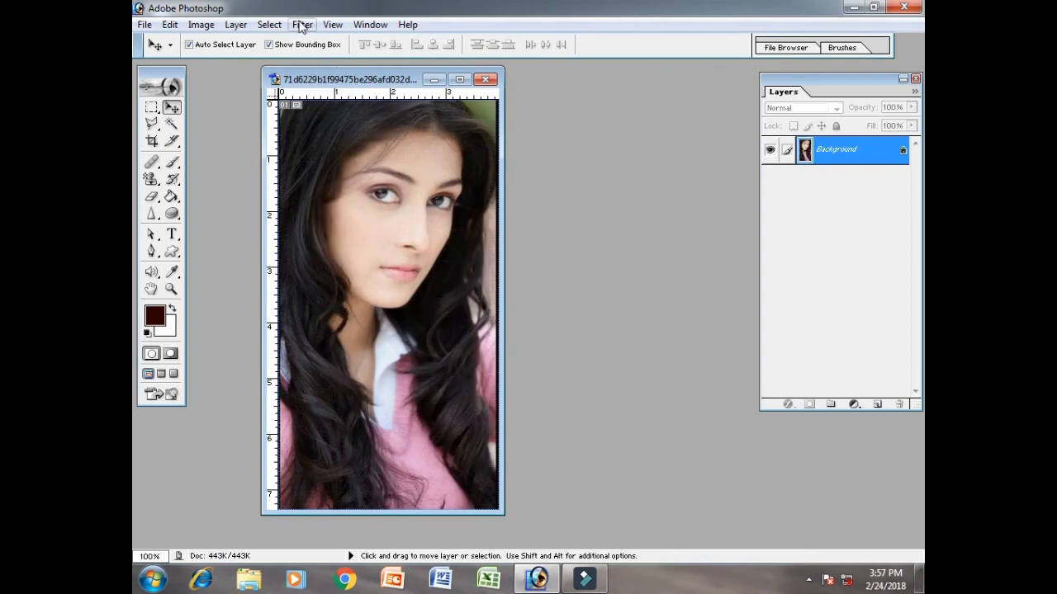
Step: Try the Wind filter on the portrait with the Stagger method from the right, and undo it
{"action": "left_click", "coordinate": [302, 24]}
{"action": "mouse_move", "coordinate": [391, 284]}
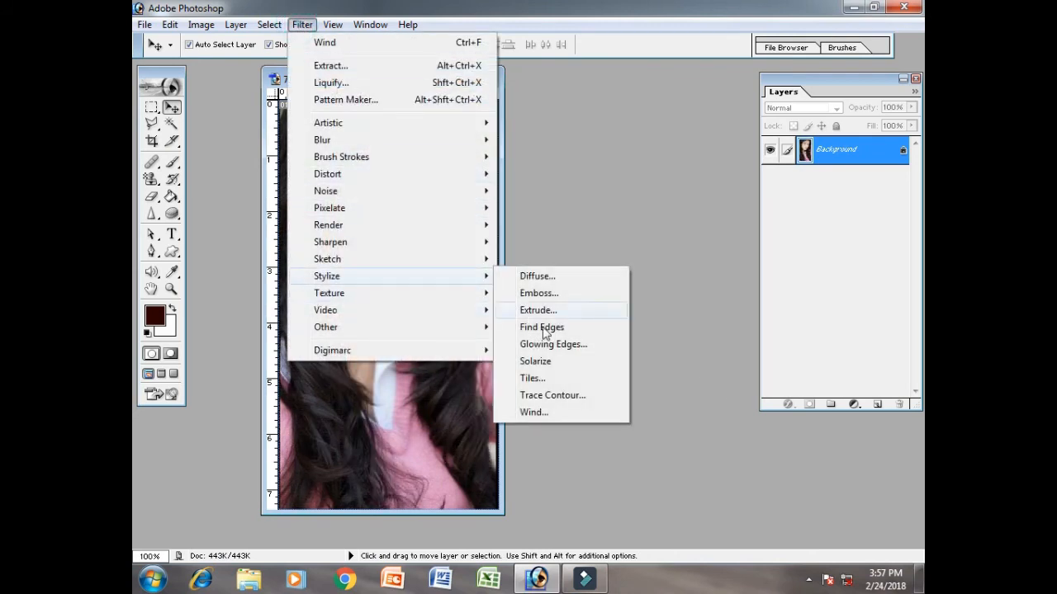
{"action": "left_click", "coordinate": [550, 414]}
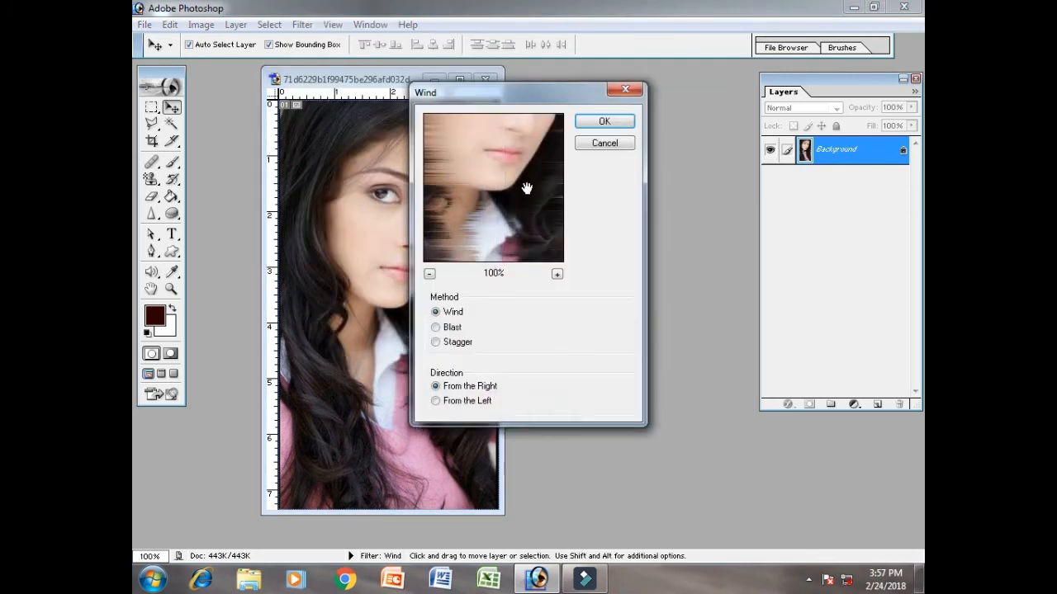
{"action": "left_click", "coordinate": [436, 328]}
{"action": "left_click", "coordinate": [436, 344]}
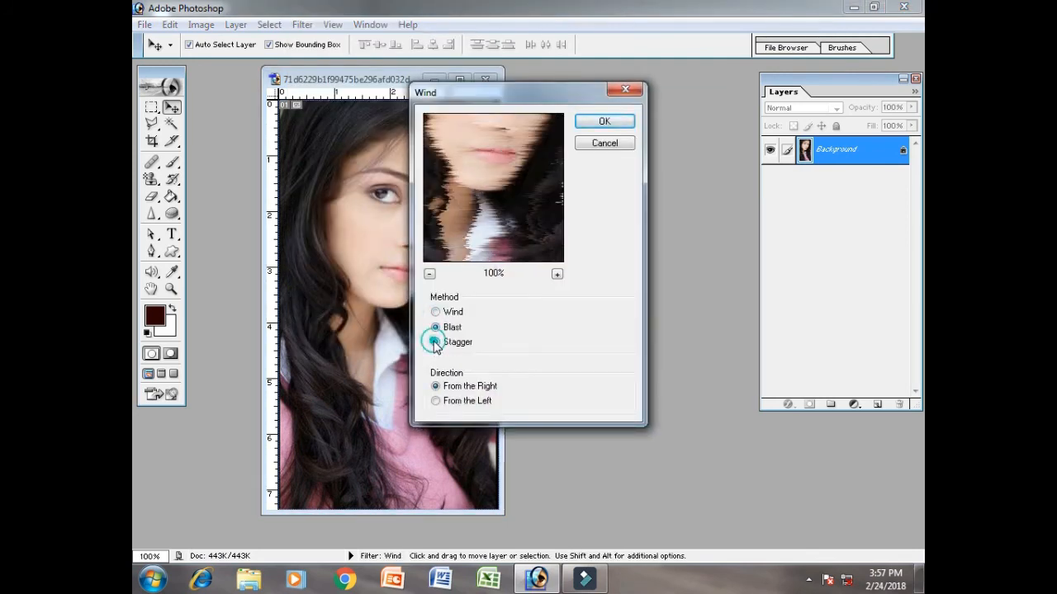
{"action": "left_click", "coordinate": [435, 402]}
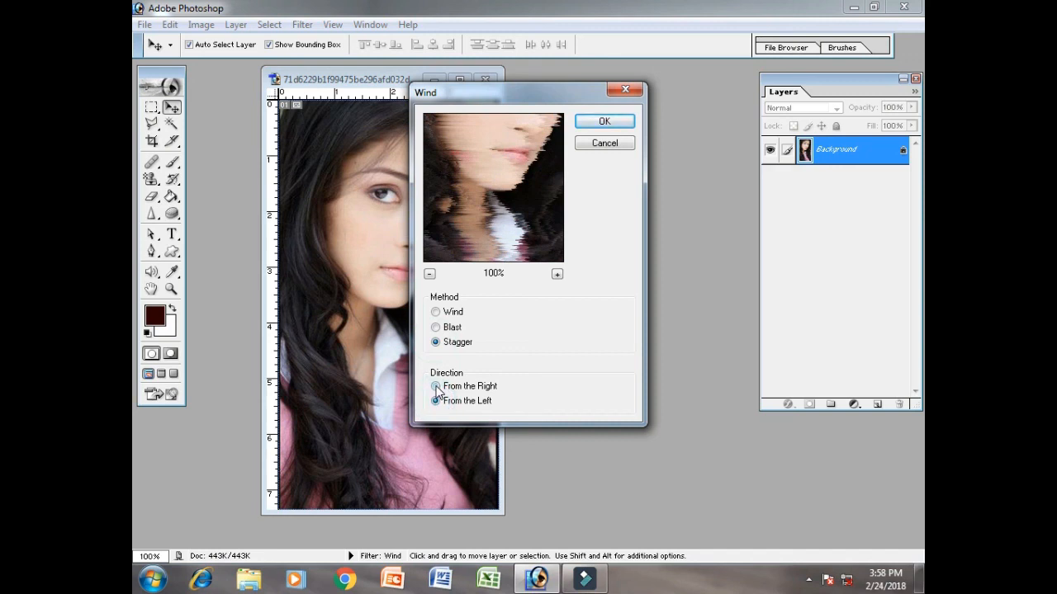
{"action": "left_click", "coordinate": [436, 387]}
{"action": "left_click", "coordinate": [605, 121]}
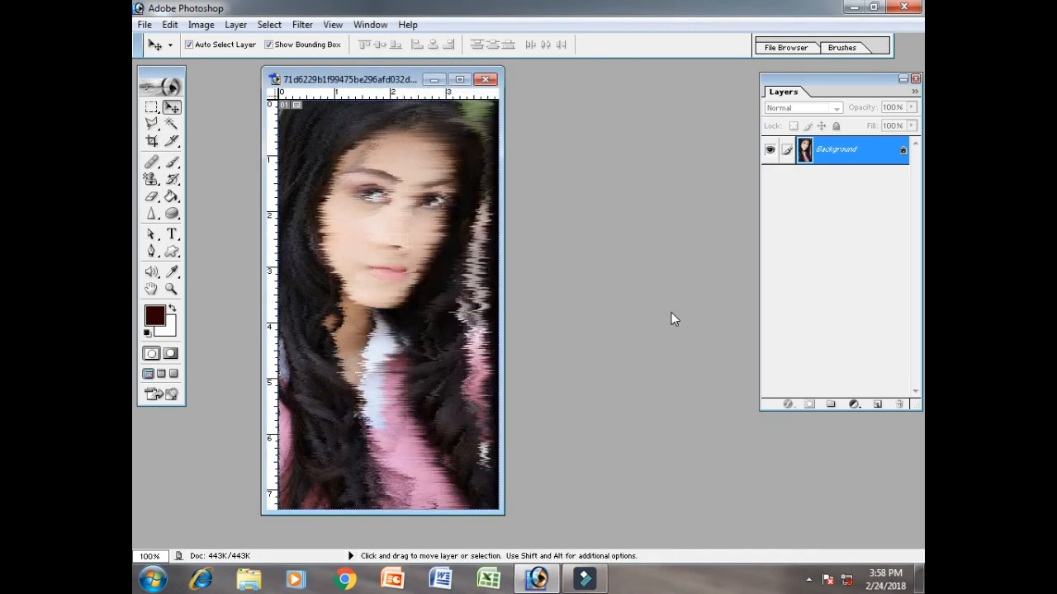
{"action": "key", "text": "ctrl+z"}
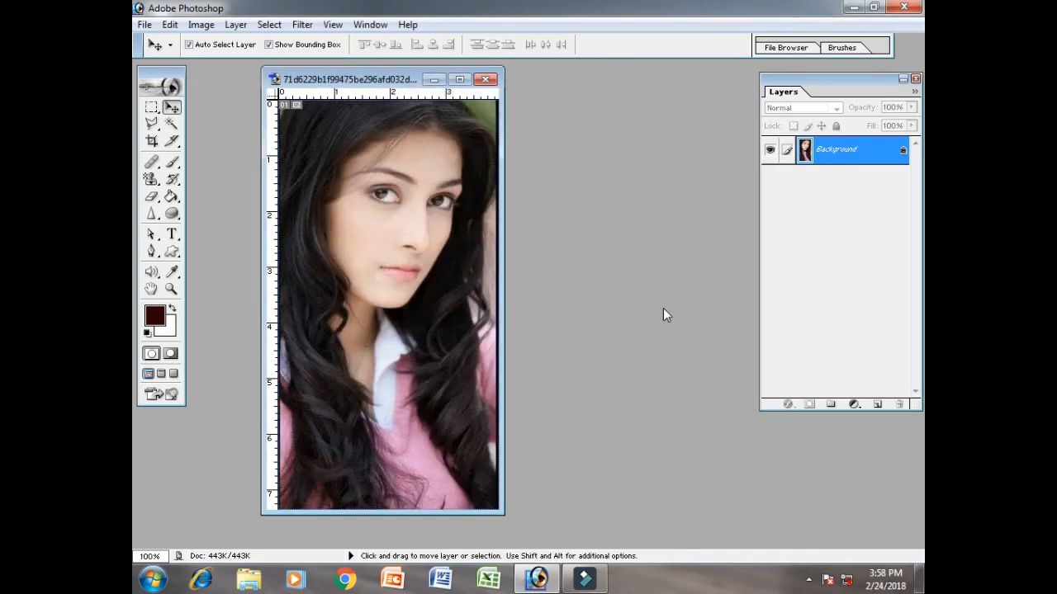
Step: Close the portrait photo and open the image download.jpg from the YouTube Channel folder
{"action": "left_click", "coordinate": [490, 84]}
{"action": "double_click", "coordinate": [531, 245]}
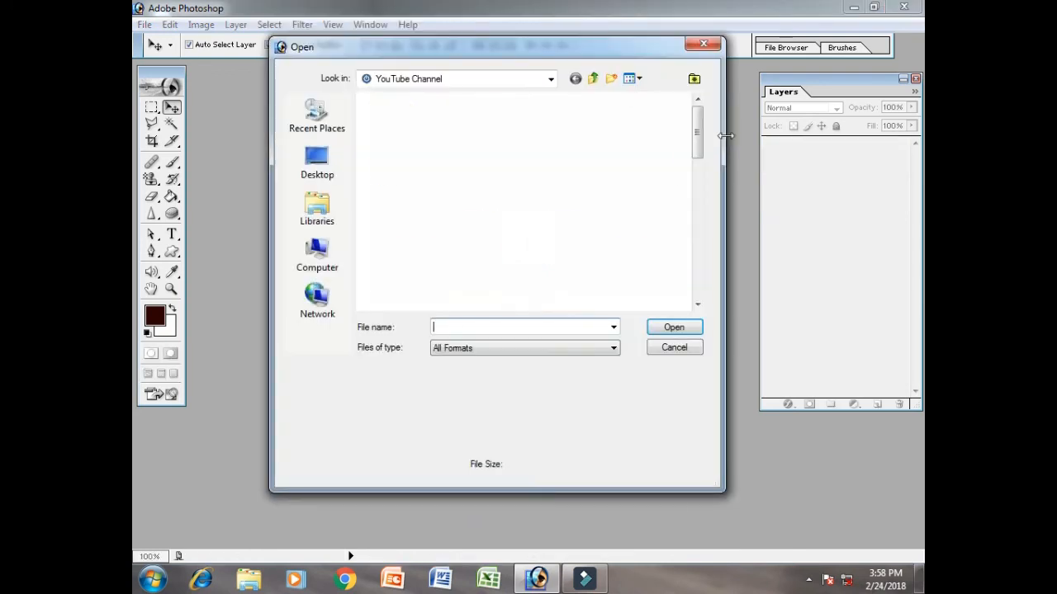
{"action": "left_click_drag", "start_coordinate": [700, 144], "coordinate": [701, 220]}
{"action": "left_click", "coordinate": [398, 181]}
{"action": "left_click", "coordinate": [665, 327]}
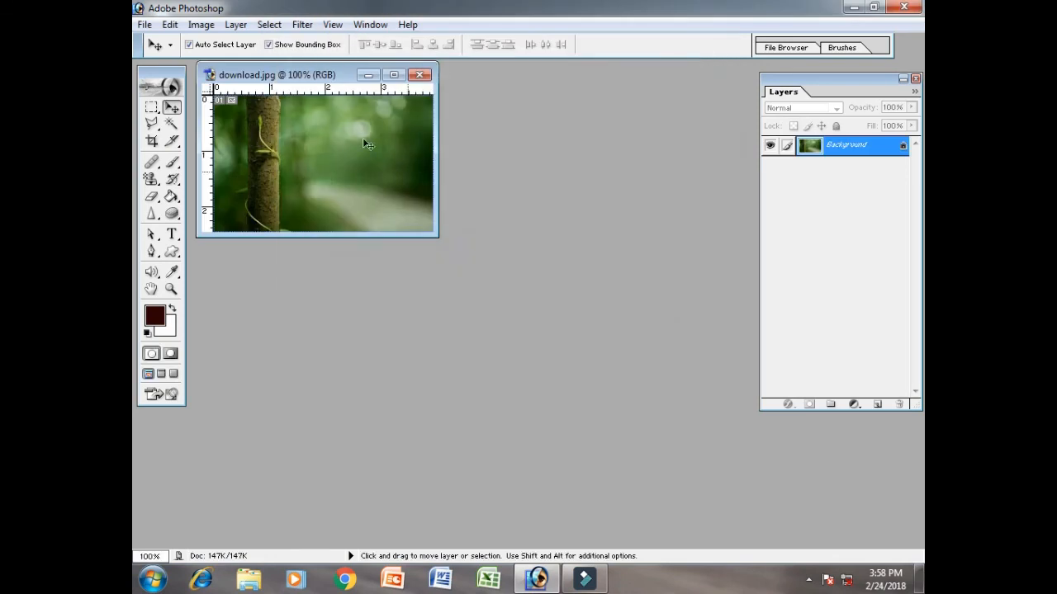
Step: Close download.jpg and open the lion image 12 from the Animal Wallpapers folder
{"action": "left_click", "coordinate": [420, 75]}
{"action": "double_click", "coordinate": [654, 304]}
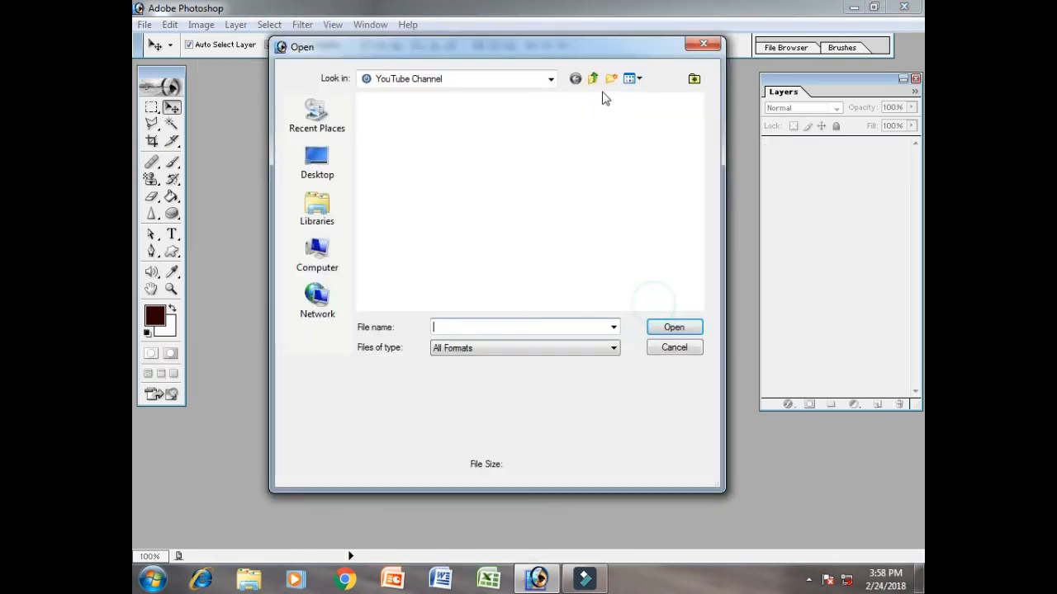
{"action": "double_click", "coordinate": [395, 139]}
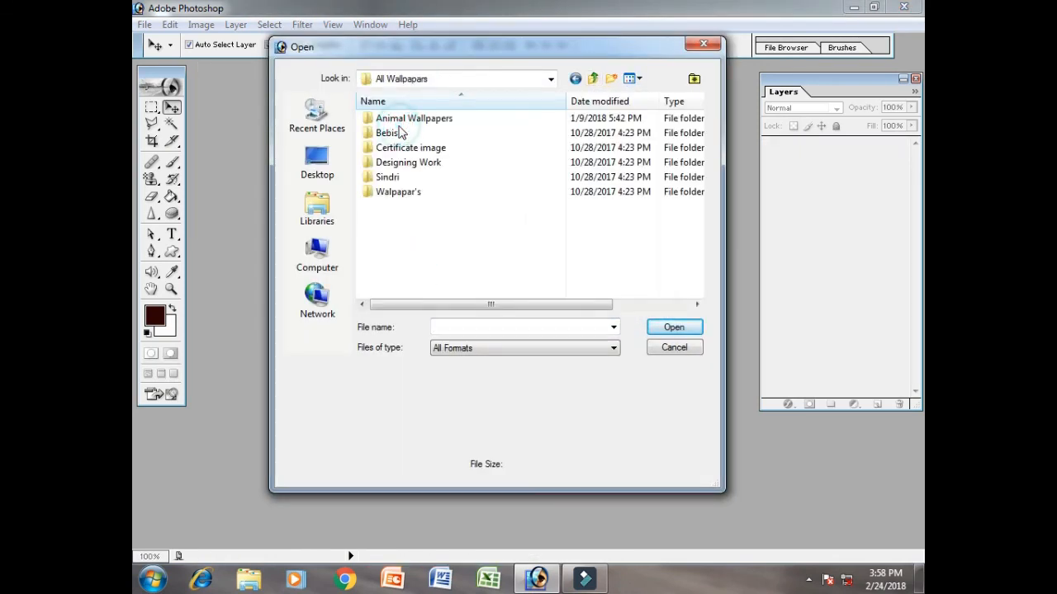
{"action": "double_click", "coordinate": [415, 121]}
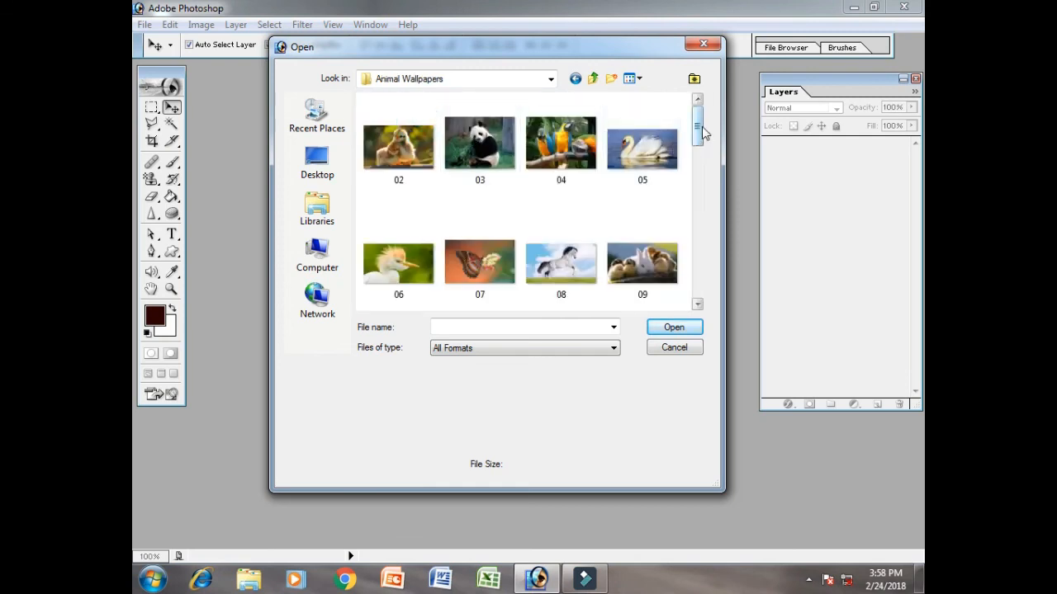
{"action": "left_click_drag", "start_coordinate": [701, 130], "coordinate": [708, 170]}
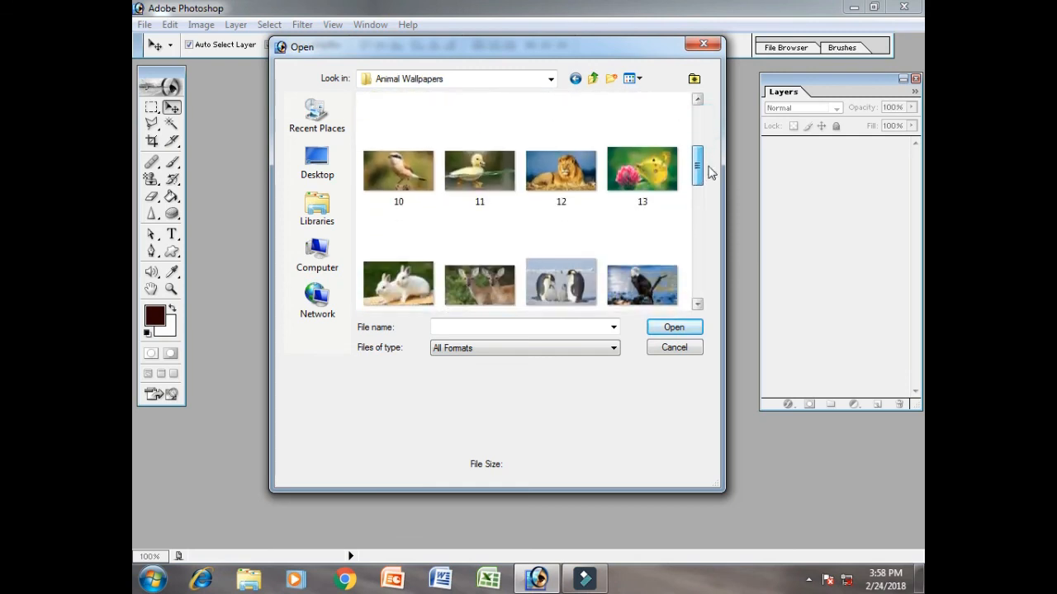
{"action": "left_click", "coordinate": [561, 171]}
{"action": "left_click", "coordinate": [673, 327]}
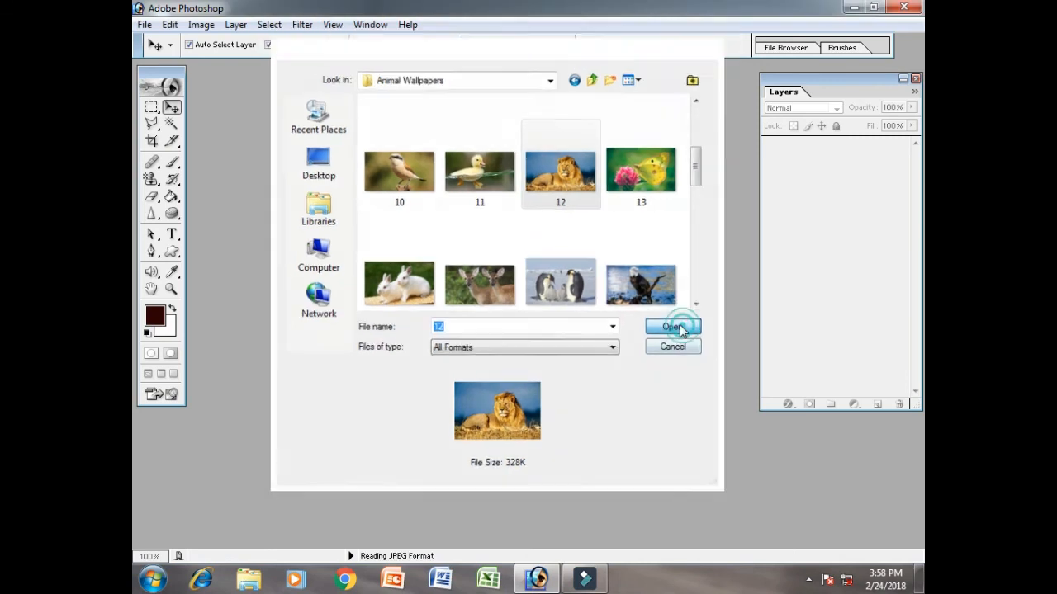
Step: Try the Photocopy sketch filter on the lion image, and undo it
{"action": "left_click", "coordinate": [303, 25]}
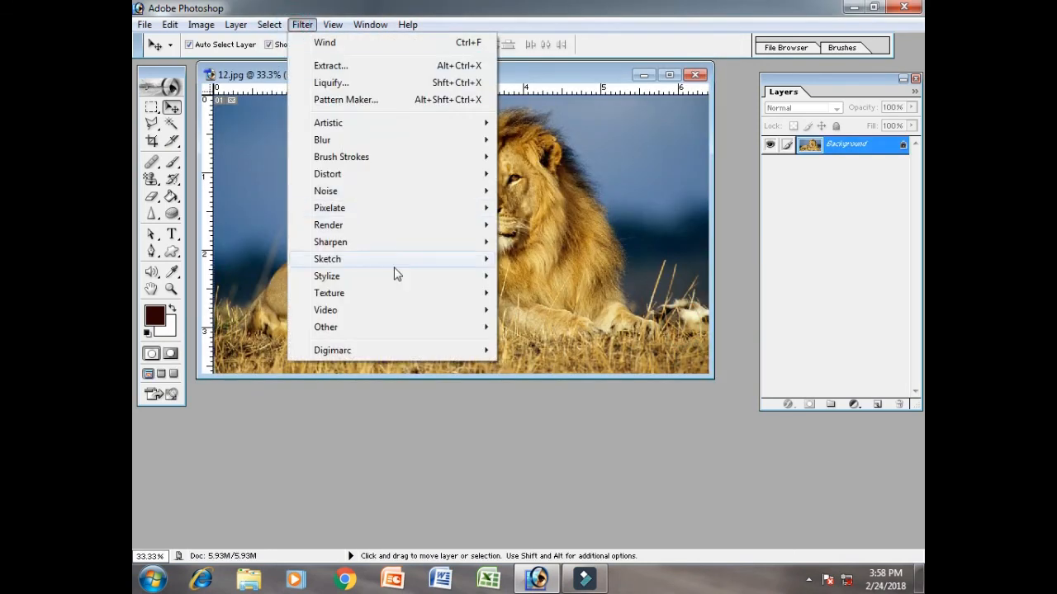
{"action": "mouse_move", "coordinate": [394, 264]}
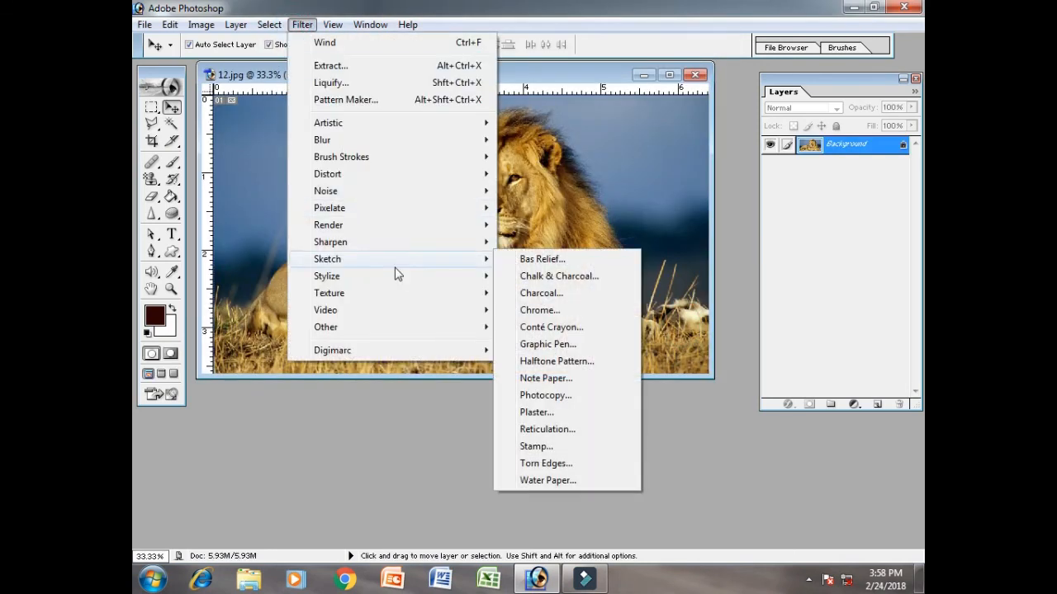
{"action": "left_click", "coordinate": [571, 395]}
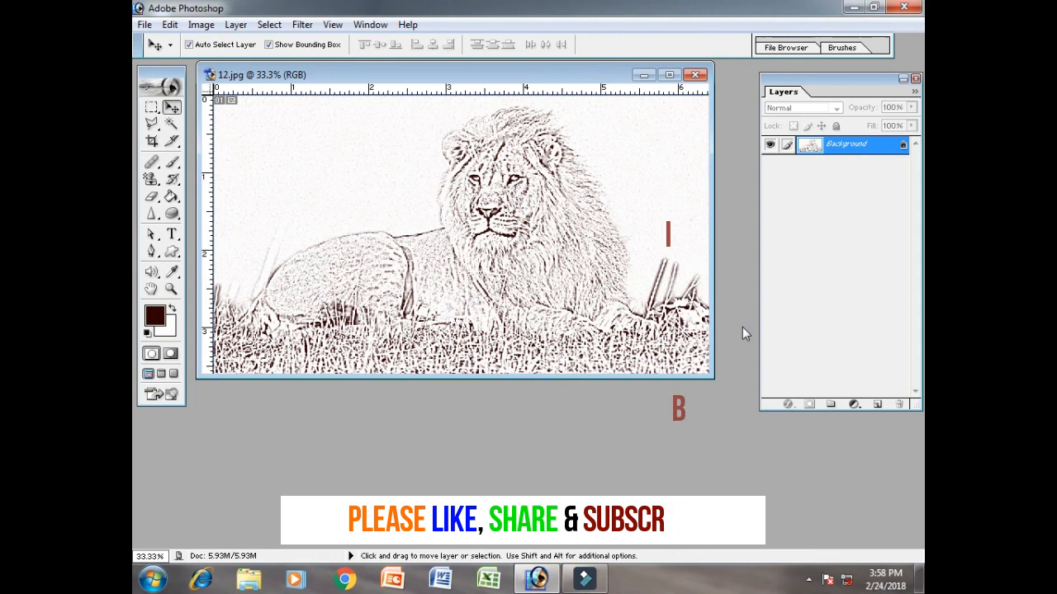
{"action": "key", "text": "ctrl+z"}
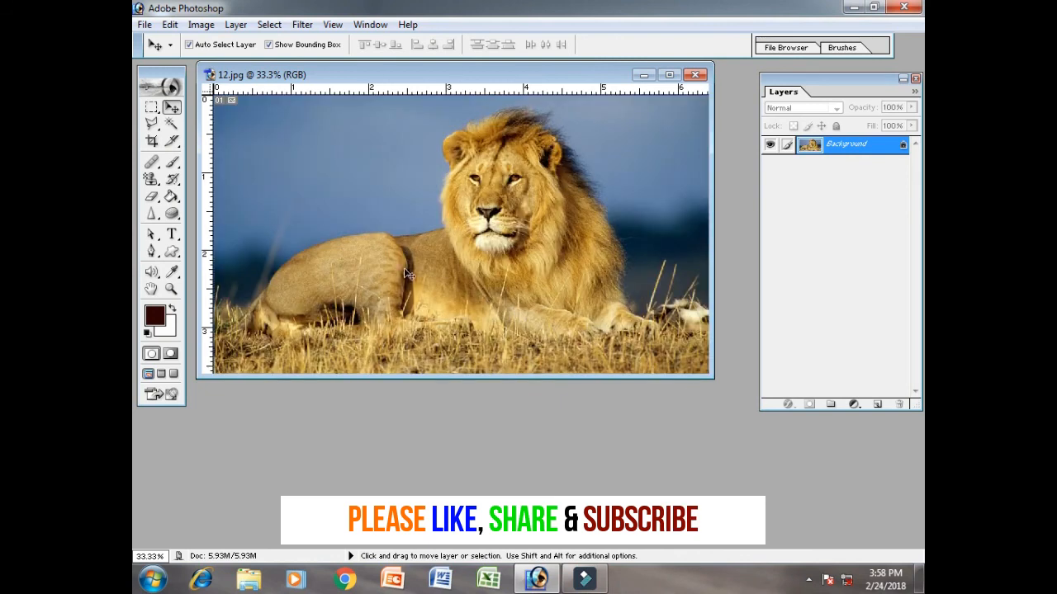
{"action": "left_click", "coordinate": [295, 26]}
{"action": "mouse_move", "coordinate": [383, 261]}
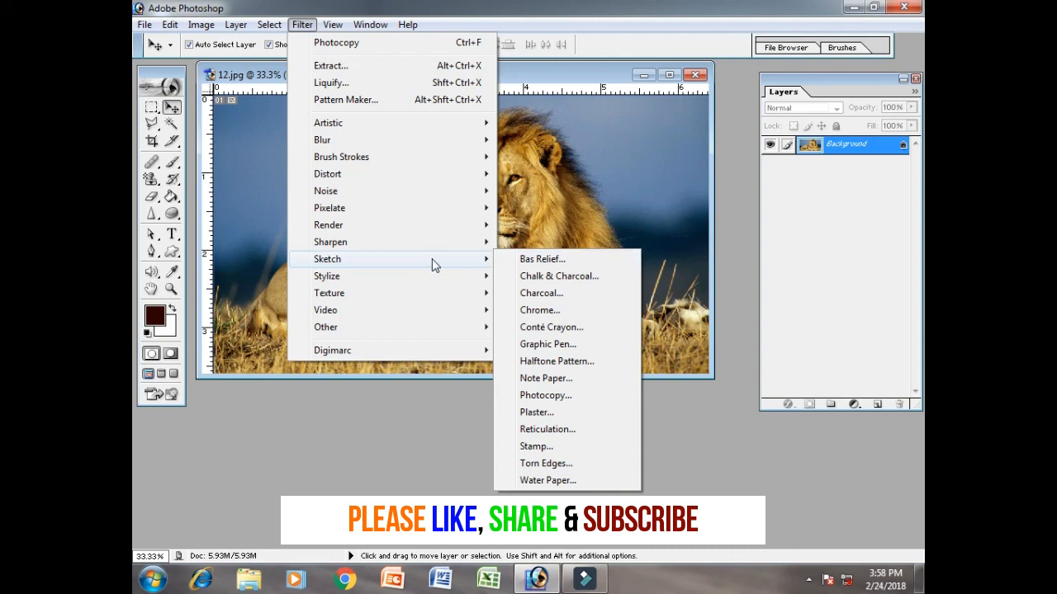
{"action": "mouse_move", "coordinate": [395, 281]}
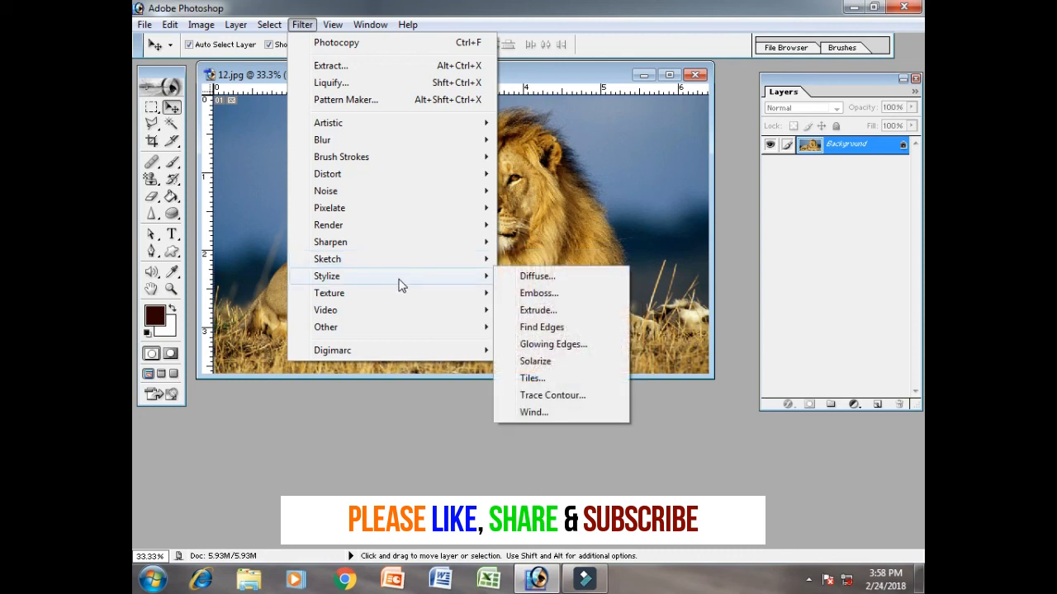
Step: Move the lion image's document window slightly lower in the workspace
{"action": "left_click", "coordinate": [566, 75]}
{"action": "left_click_drag", "start_coordinate": [566, 75], "coordinate": [583, 116]}
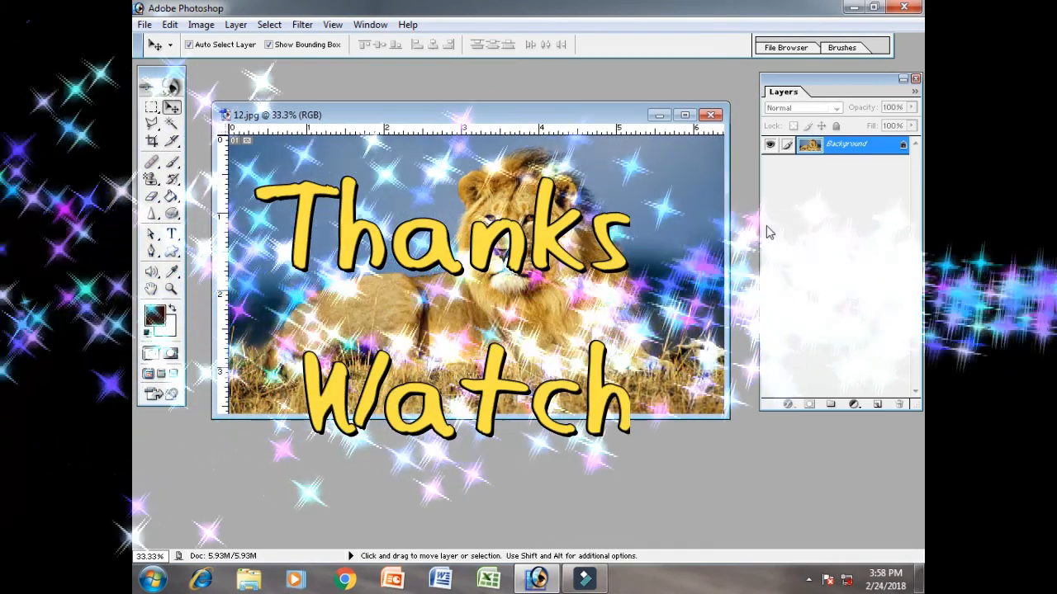